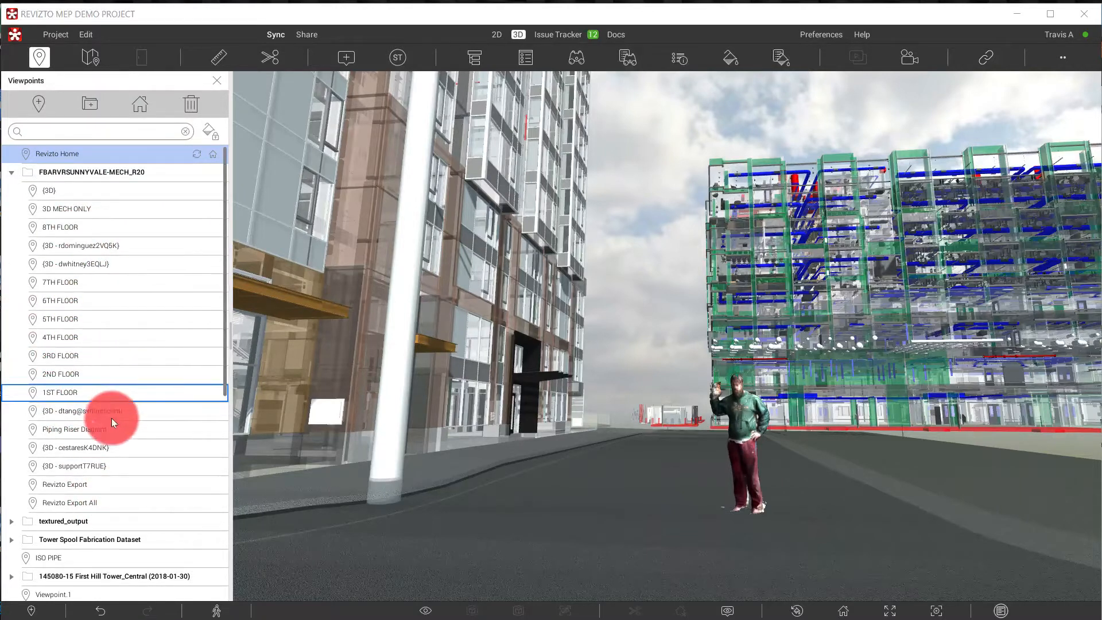
# - Open the 1ST FLOOR viewpoint, focus on its floor objects and inspect the sectioned level from the side
pyautogui.click(57, 393)
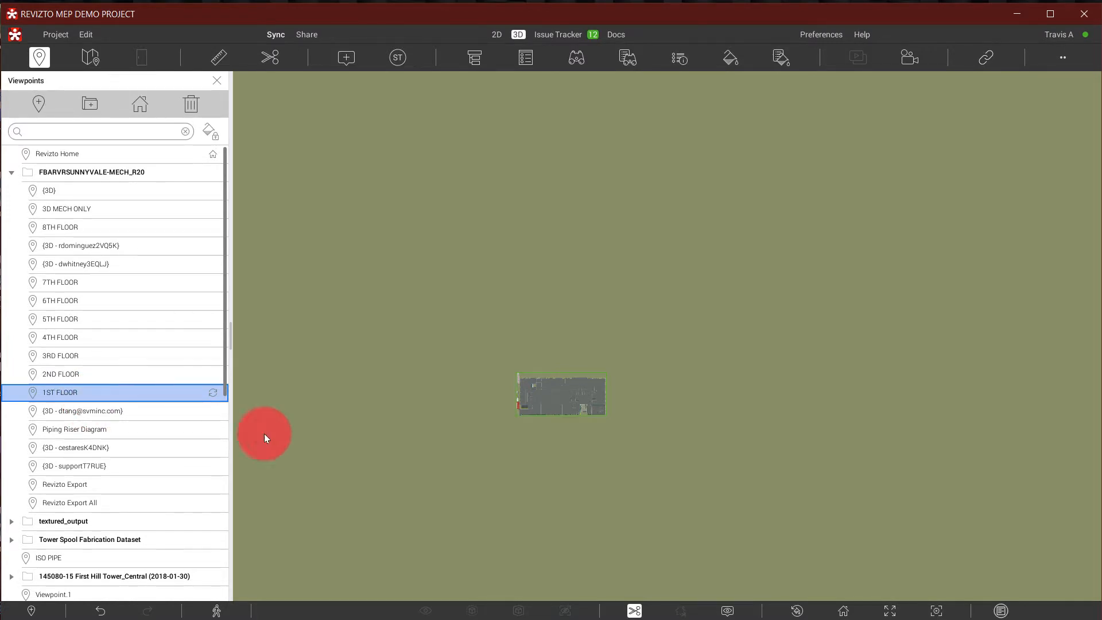
pyautogui.rightClick(564, 405)
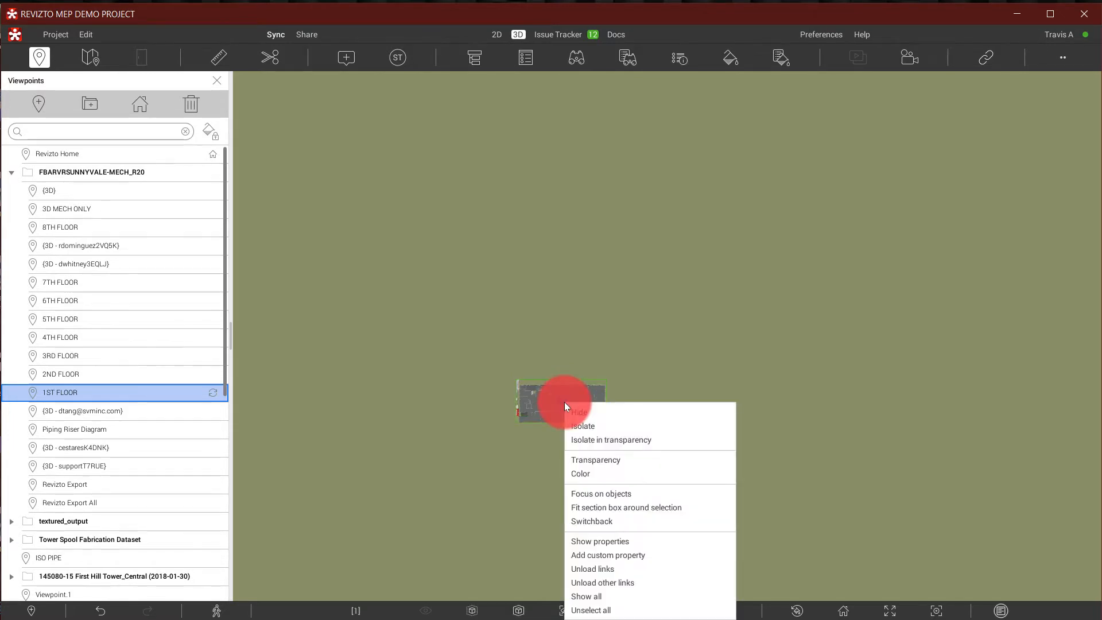
pyautogui.click(594, 494)
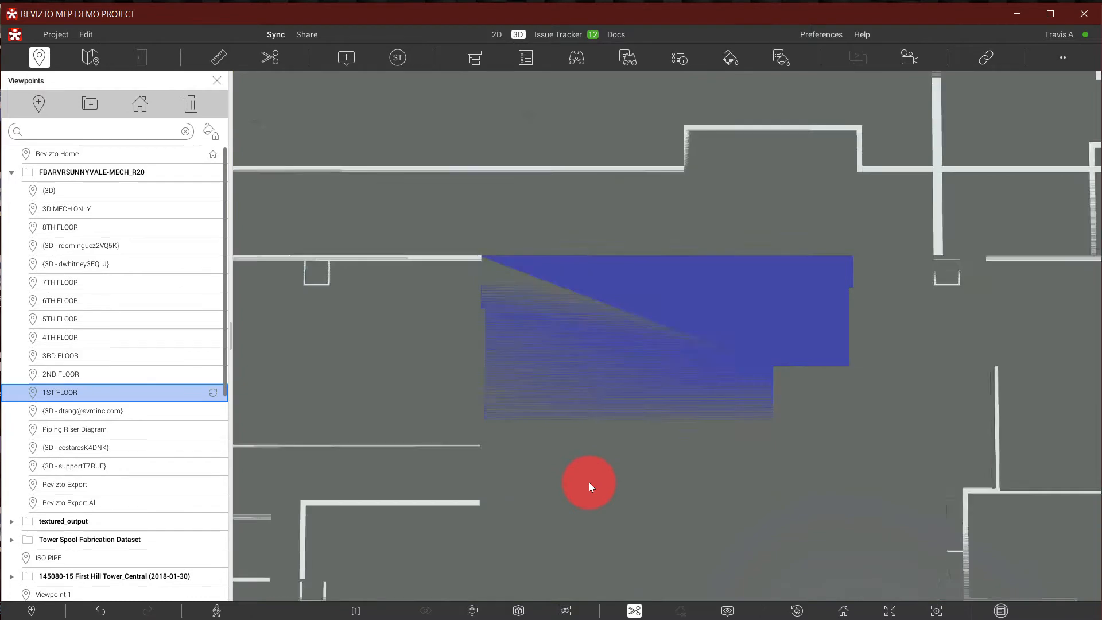
pyautogui.moveTo(589, 482); pyautogui.dragTo(565, 289, button='right')
pyautogui.moveTo(565, 289)
pyautogui.mouseDown()
pyautogui.moveTo(578, 469)
pyautogui.moveTo(556, 610)
pyautogui.moveTo(505, 596)
pyautogui.moveTo(449, 529)
pyautogui.mouseUp()
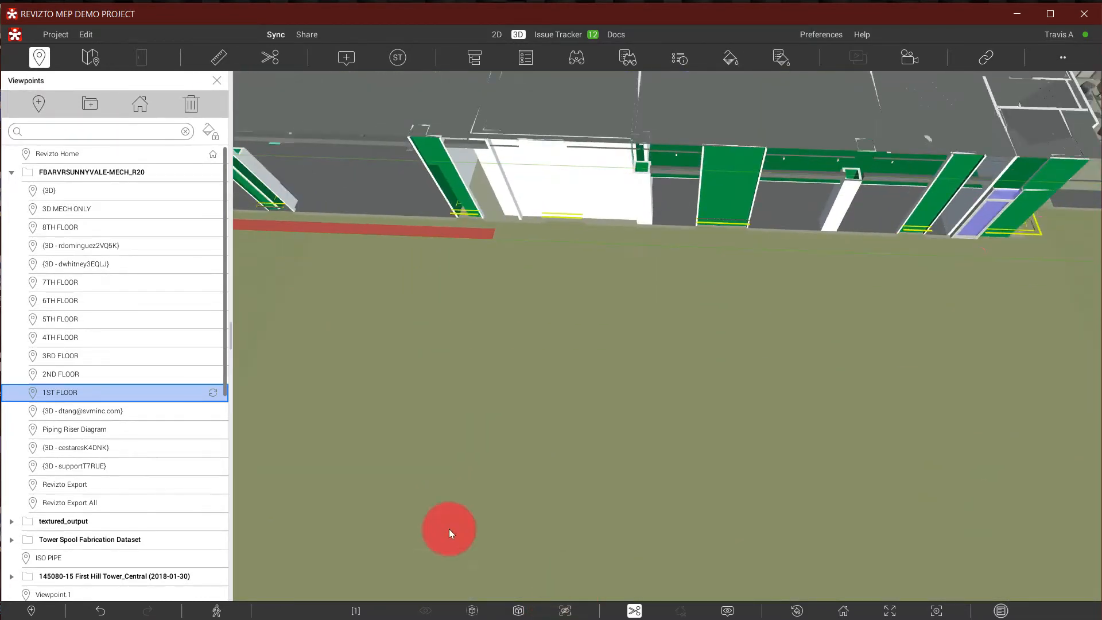
# - Inspect the 2ND FLOOR and 3RD FLOOR viewpoints up close, focusing on objects within each sectioned level
pyautogui.click(71, 376)
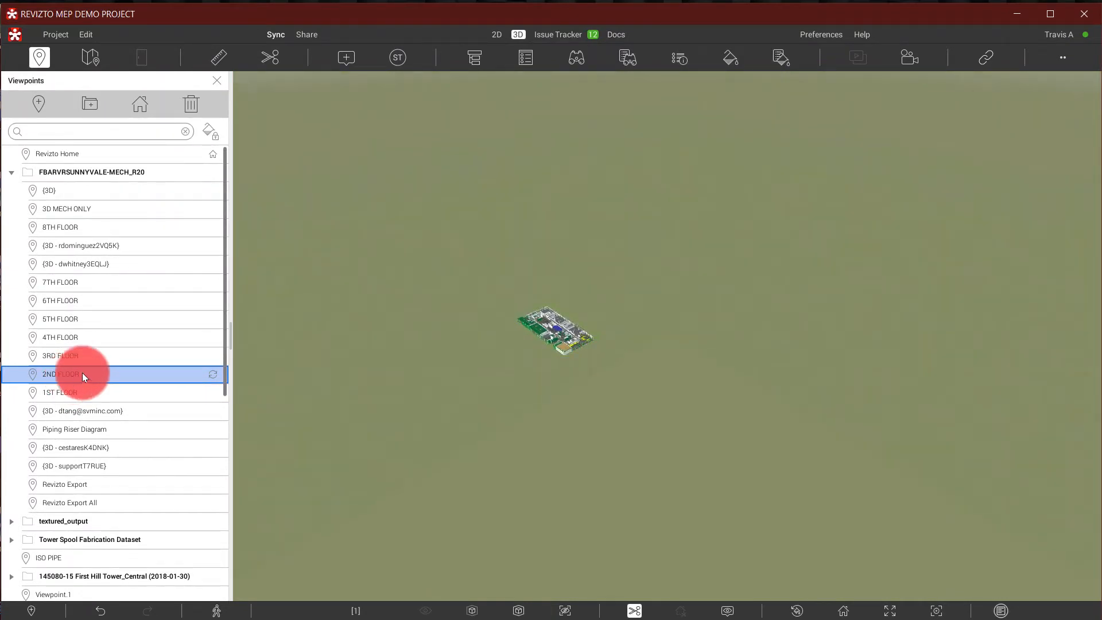
pyautogui.doubleClick(555, 333)
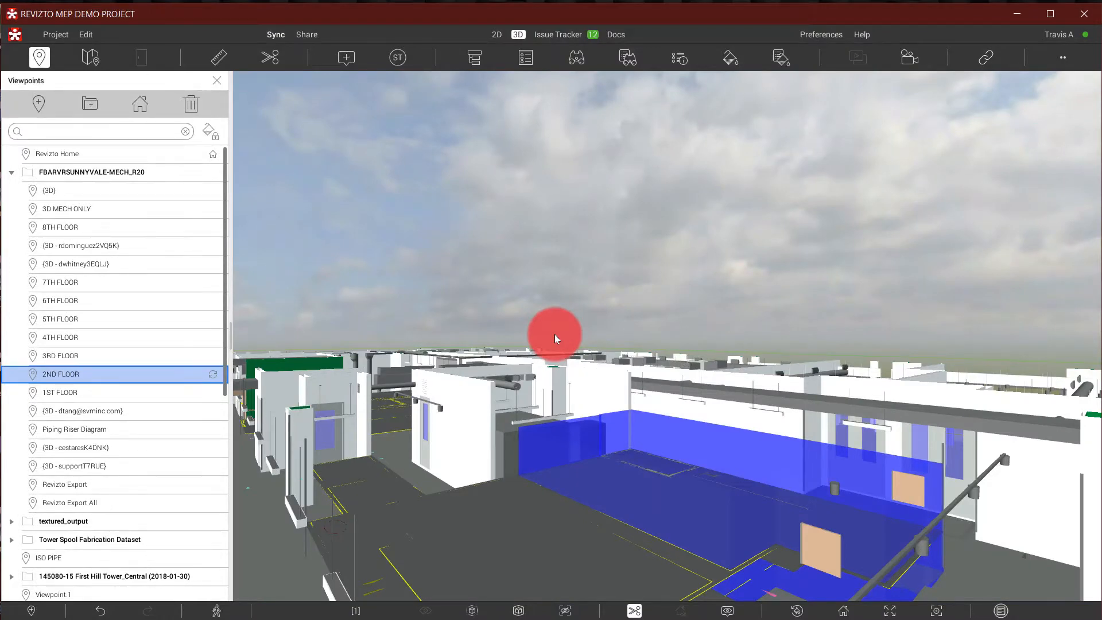
pyautogui.click(81, 357)
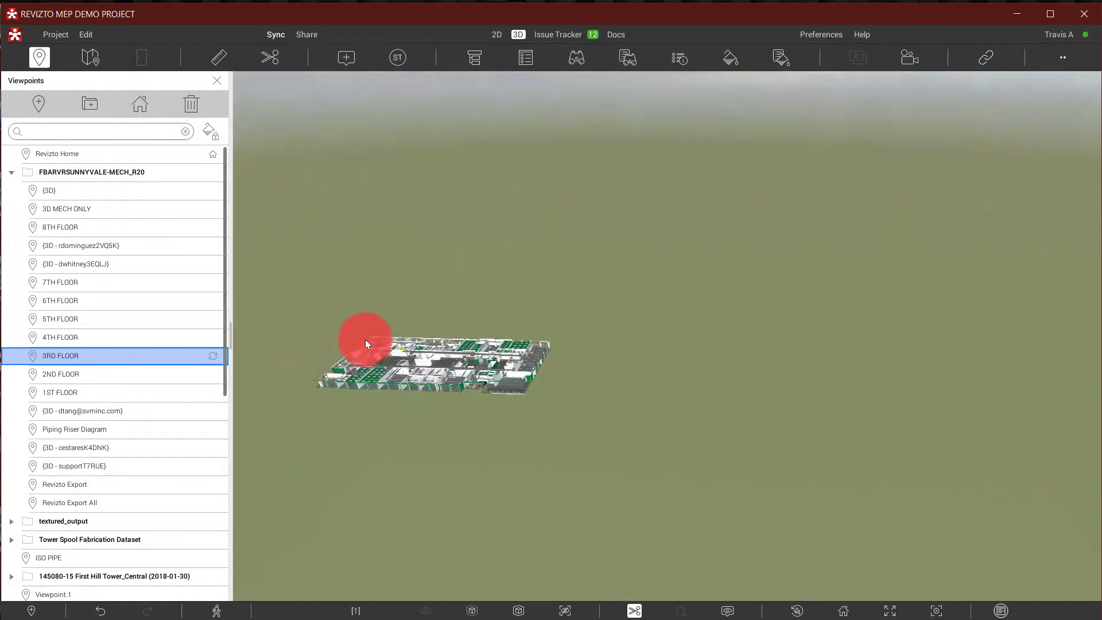
pyautogui.moveTo(367, 343); pyautogui.dragTo(386, 344)
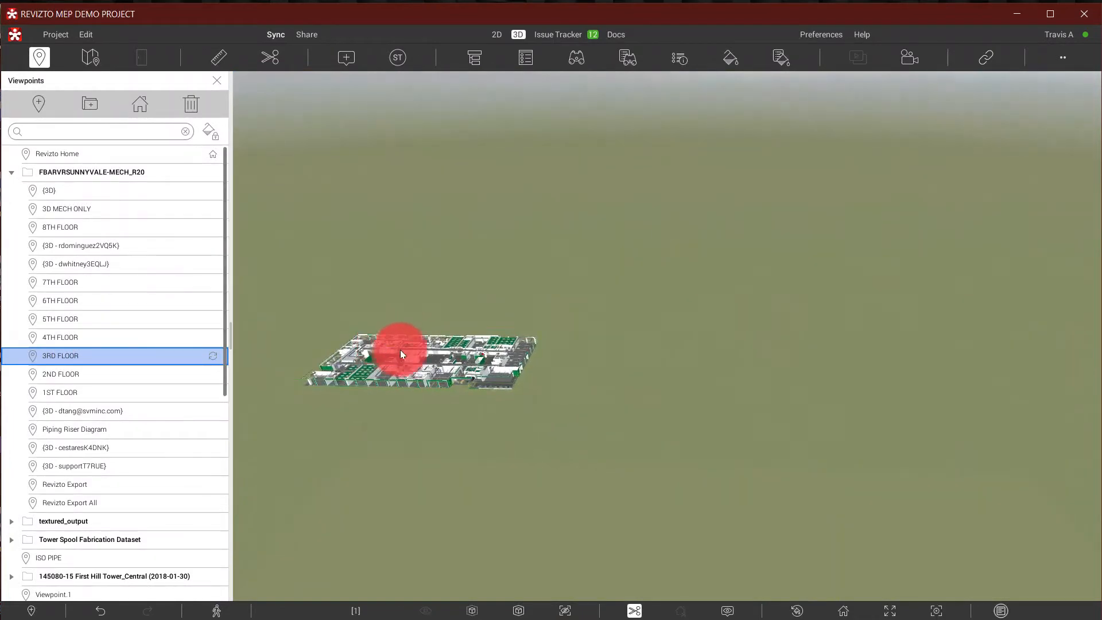
pyautogui.doubleClick(414, 359)
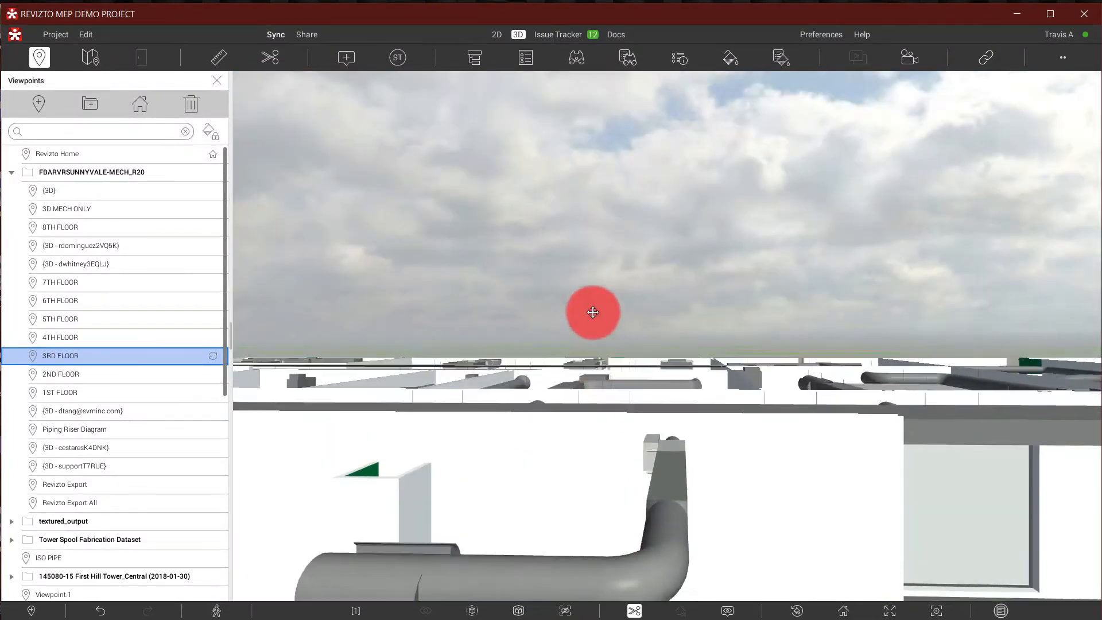
pyautogui.moveTo(592, 312); pyautogui.dragTo(591, 308, button='middle')
pyautogui.moveTo(591, 308); pyautogui.dragTo(777, 369)
# - Activate the 4TH FLOOR viewpoint and show its sectioned level from outside the facade
pyautogui.click(61, 336)
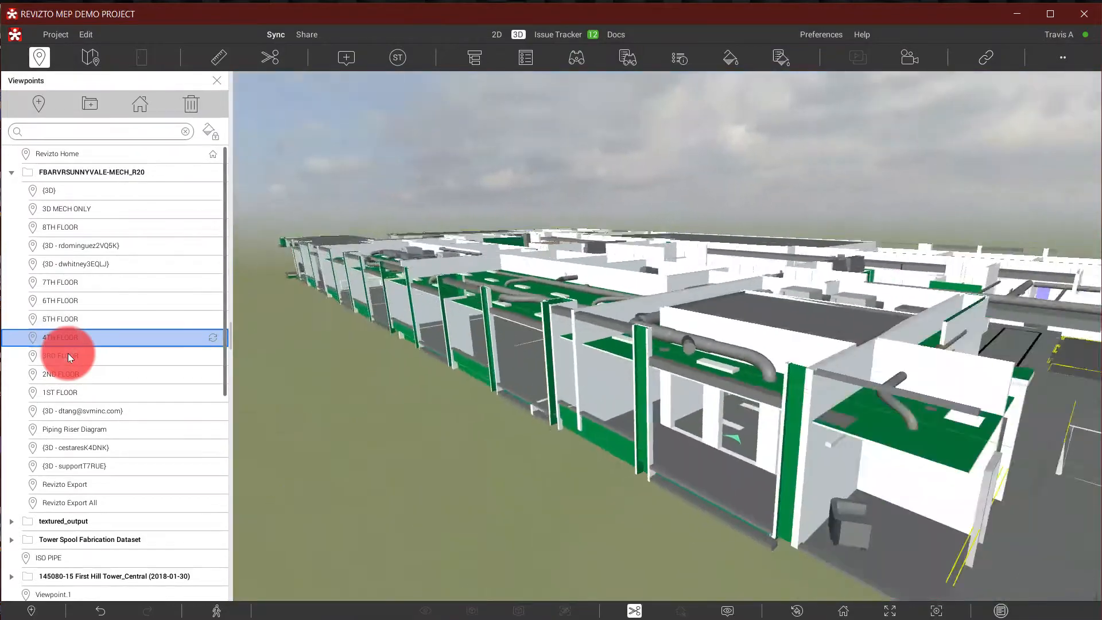
pyautogui.click(64, 326)
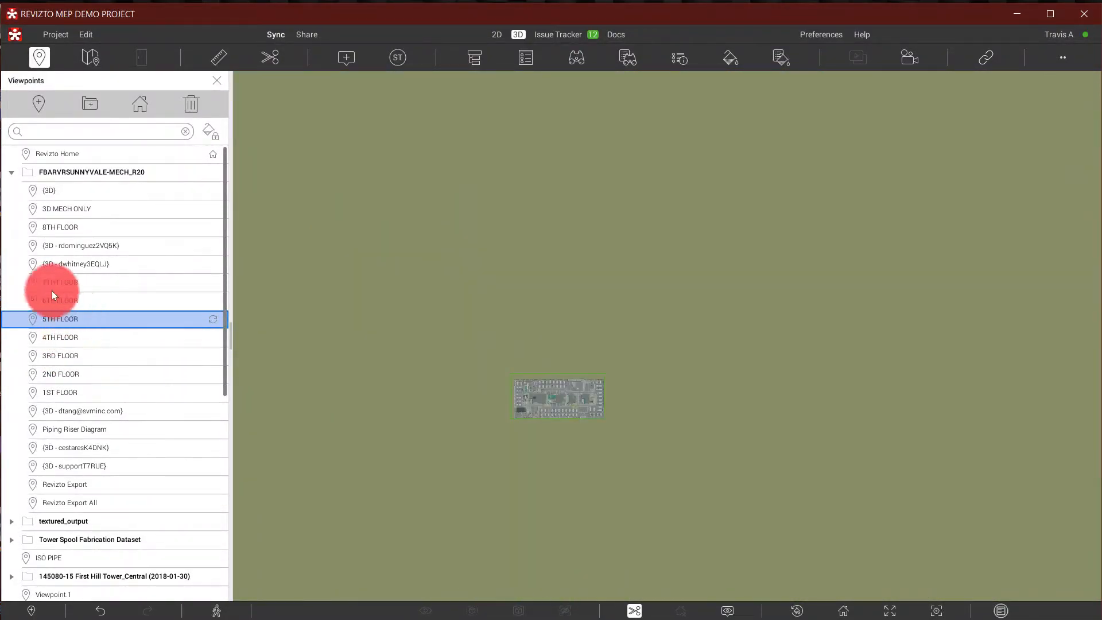
pyautogui.click(75, 341)
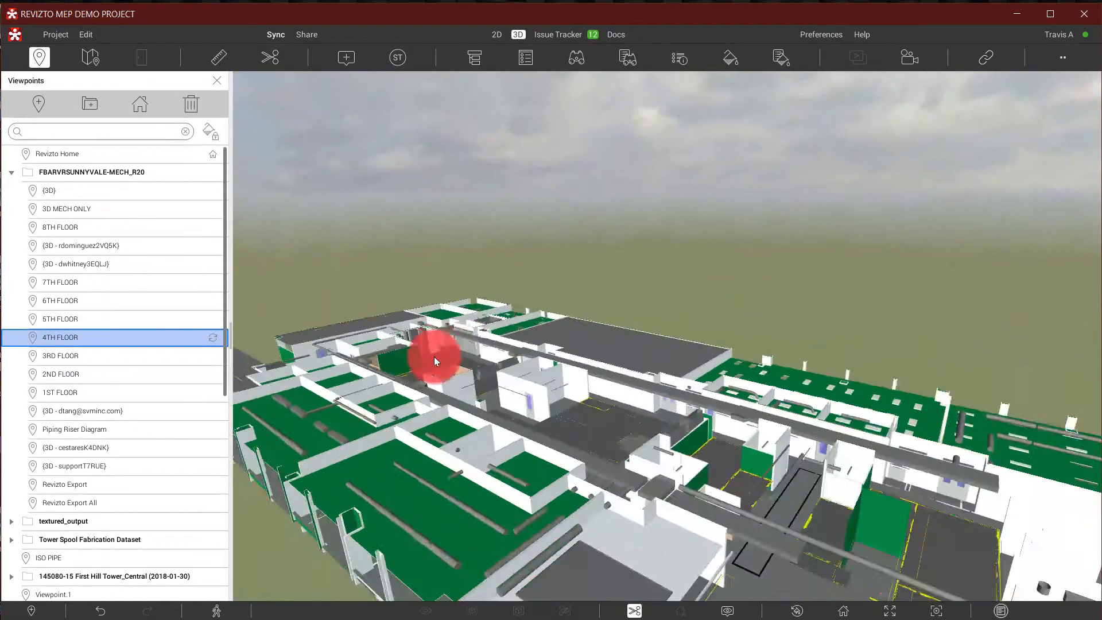
pyautogui.moveTo(434, 360); pyautogui.dragTo(1076, 414)
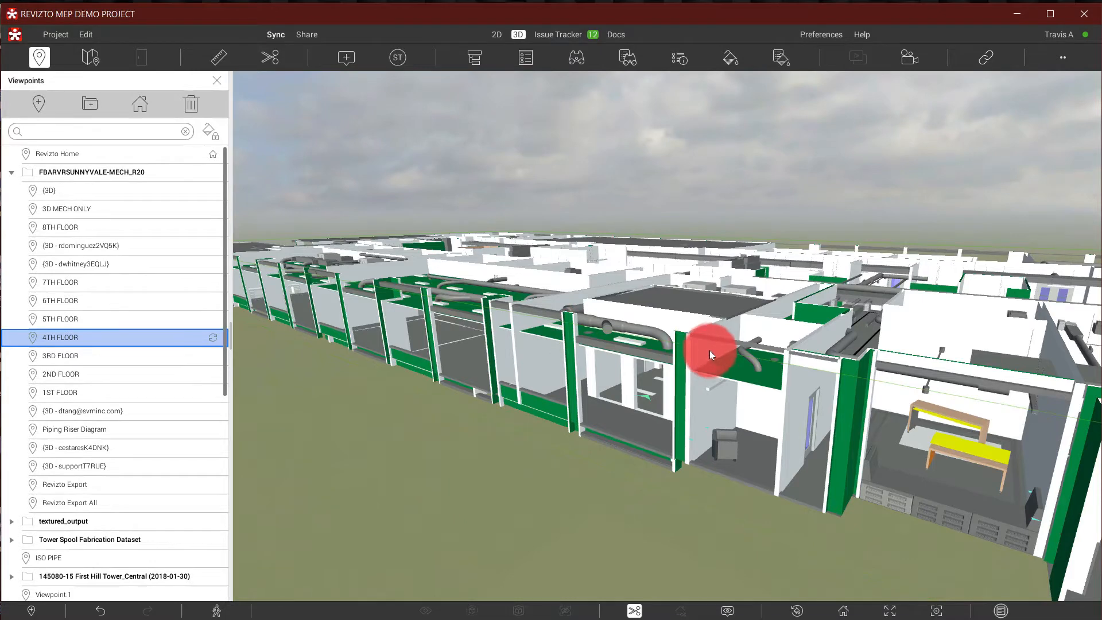
# - Start an object search with a Section box condition that uses the current section cut around the fourth floor
pyautogui.click(570, 57)
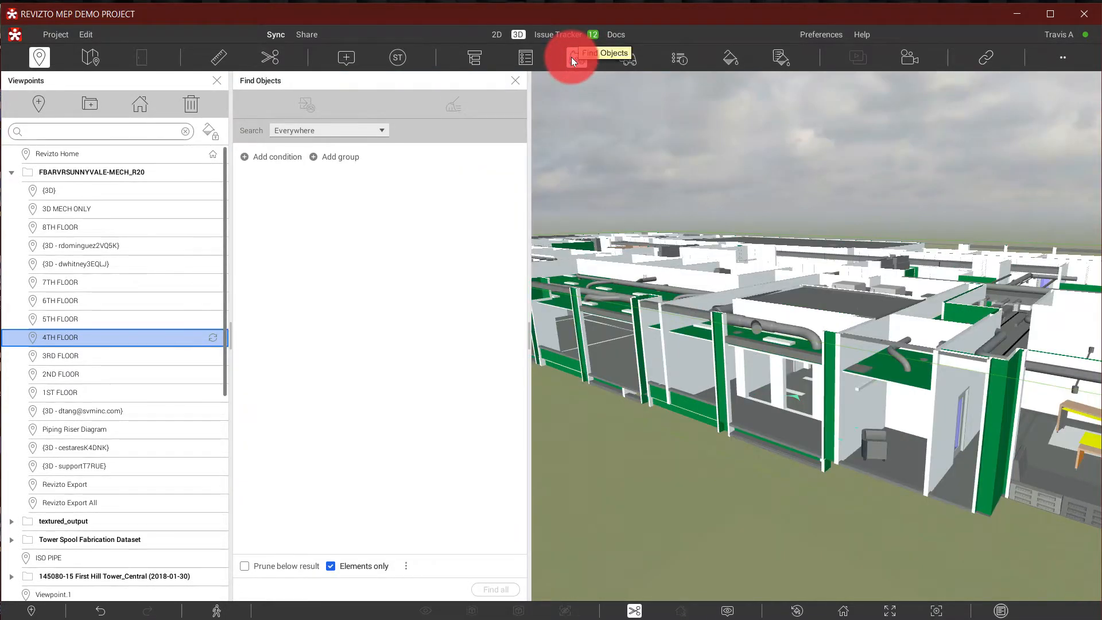
pyautogui.click(277, 157)
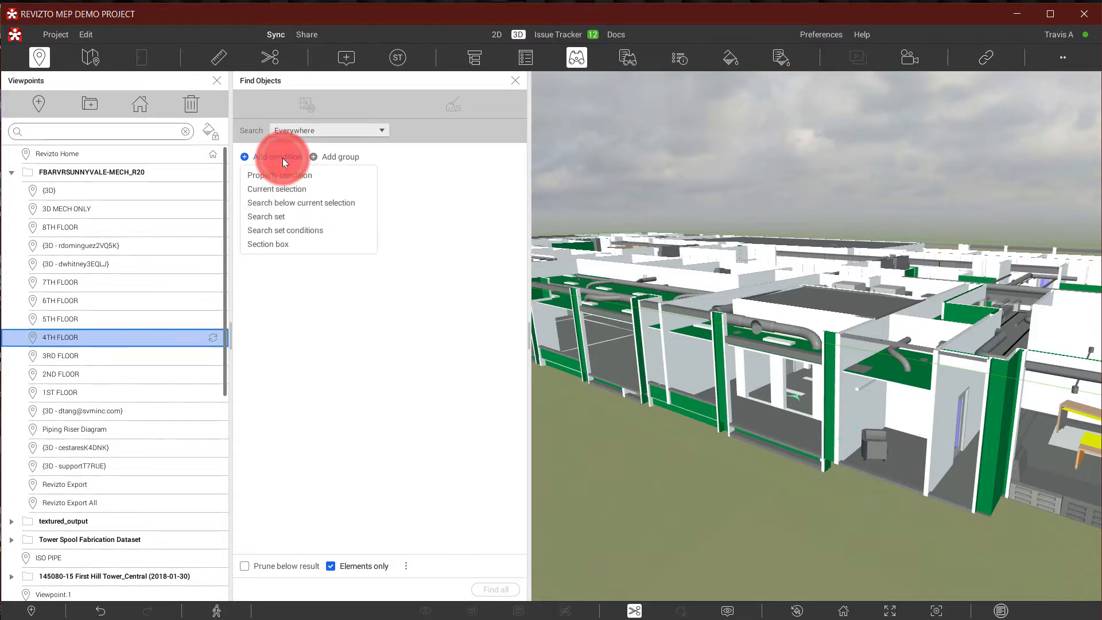
pyautogui.click(280, 243)
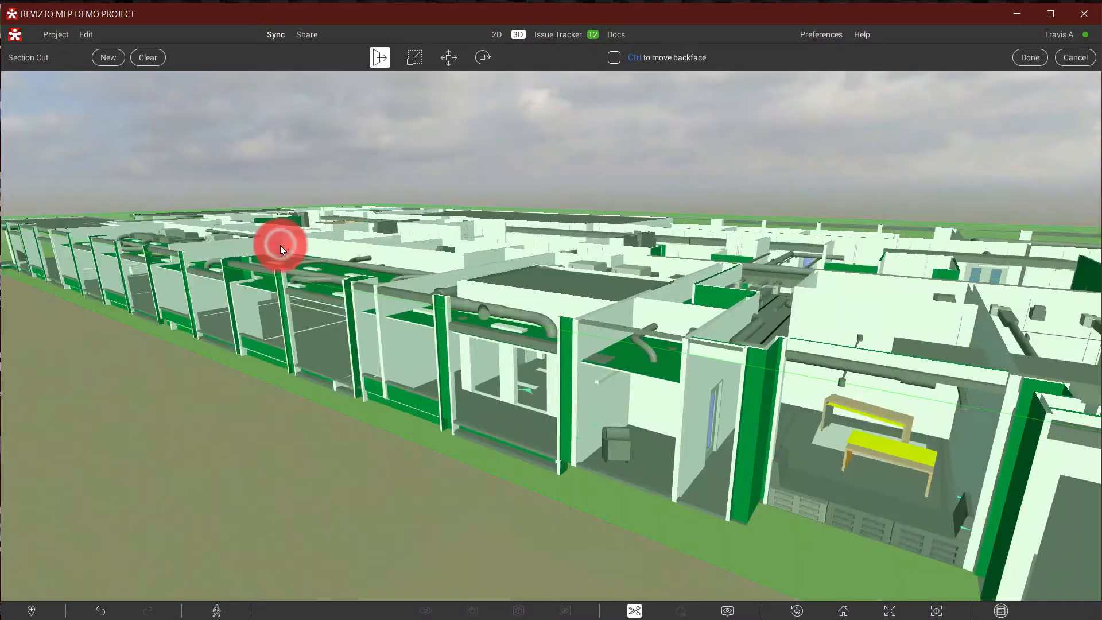
pyautogui.click(1031, 57)
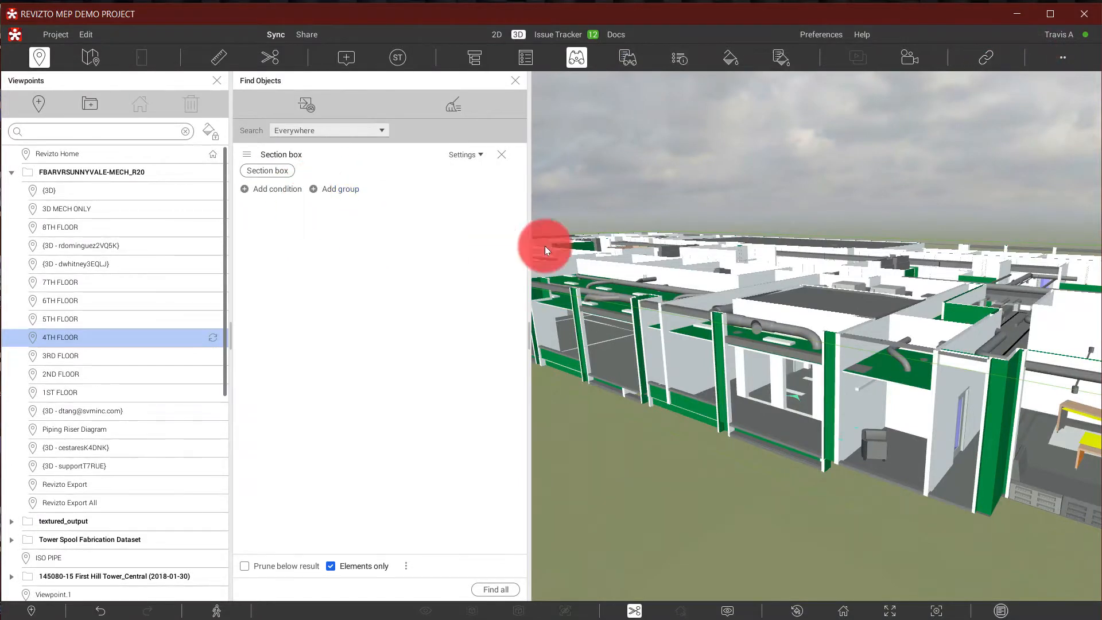
# - Select the round duct beside the roofed room, show its properties and select its System Classification property
pyautogui.moveTo(545, 246); pyautogui.dragTo(719, 472)
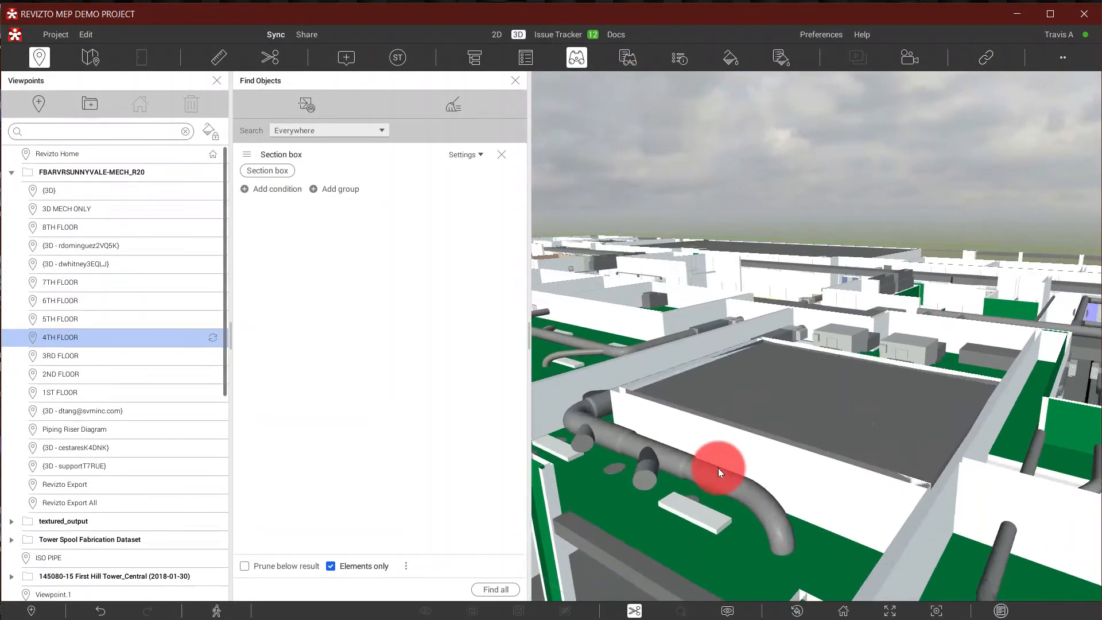
pyautogui.doubleClick(670, 459)
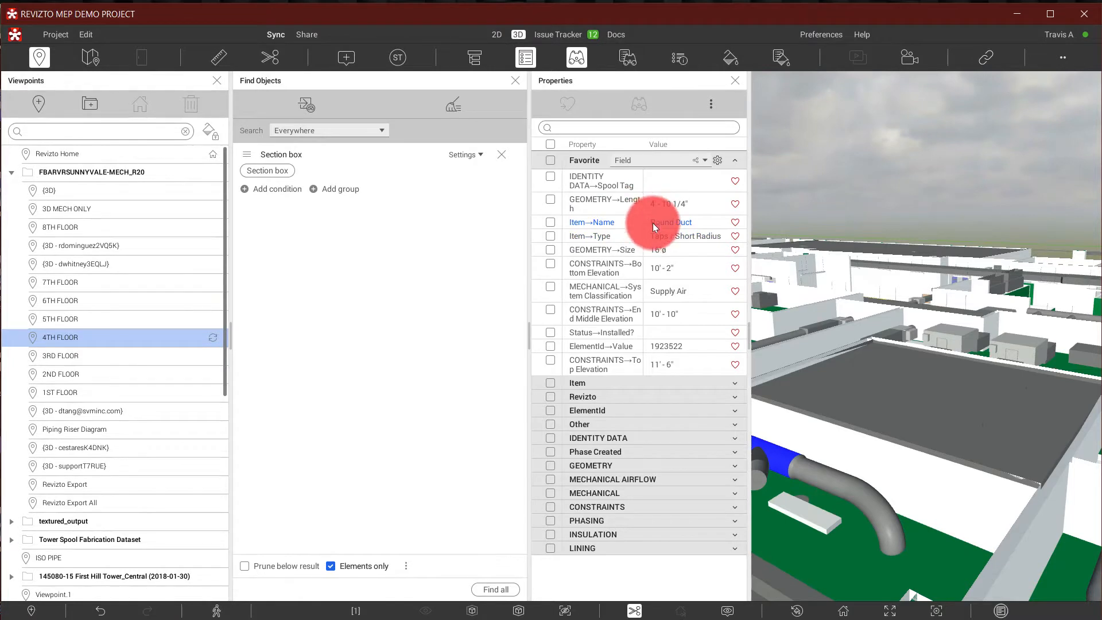
pyautogui.click(665, 291)
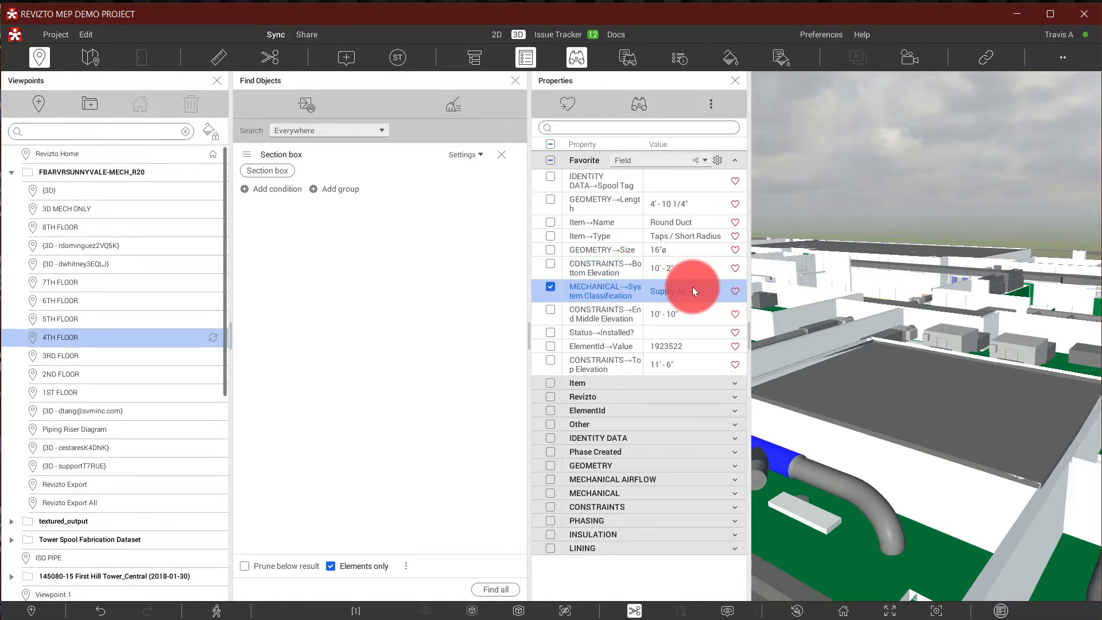
# - Compare the Duct Faves and Fabrication Shop favorite property sets for the duct, and switch back to the Field set
pyautogui.click(698, 160)
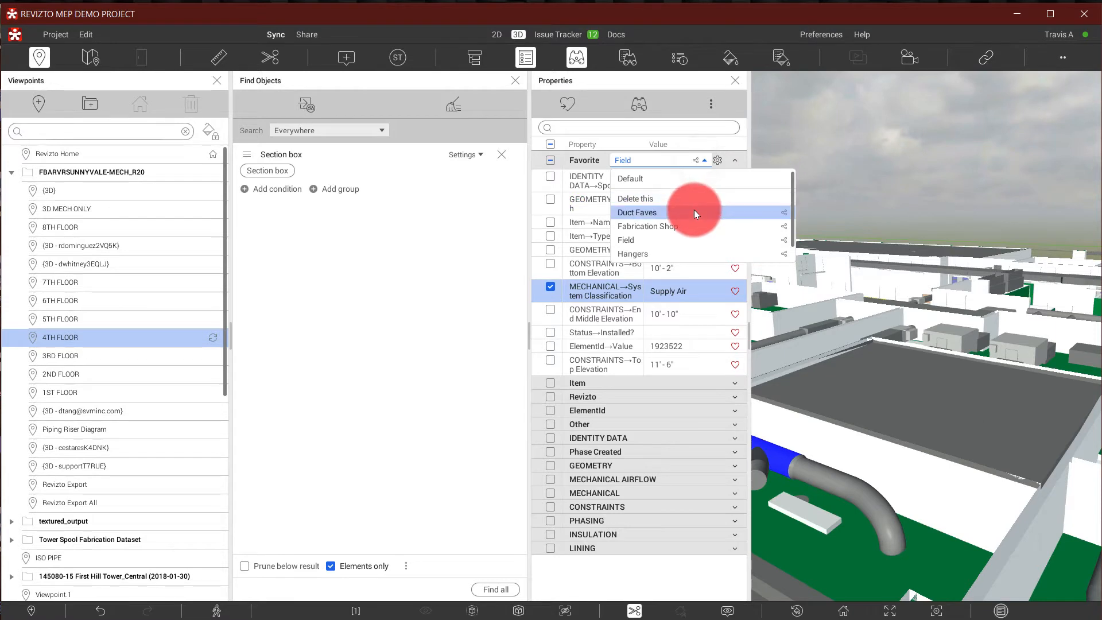
pyautogui.click(694, 212)
pyautogui.click(690, 158)
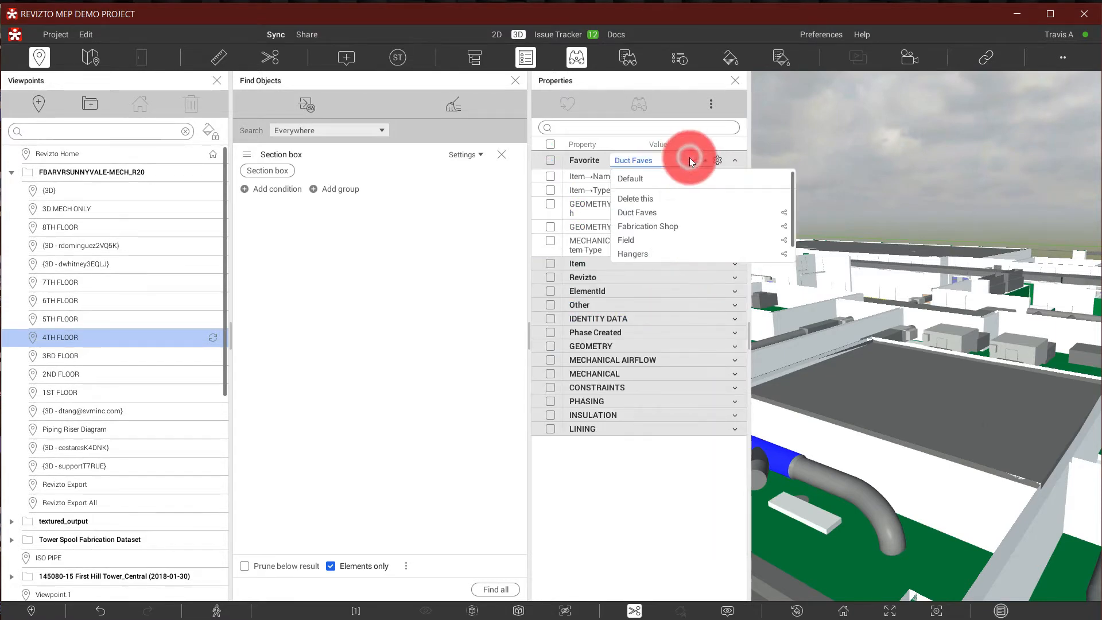
pyautogui.click(683, 226)
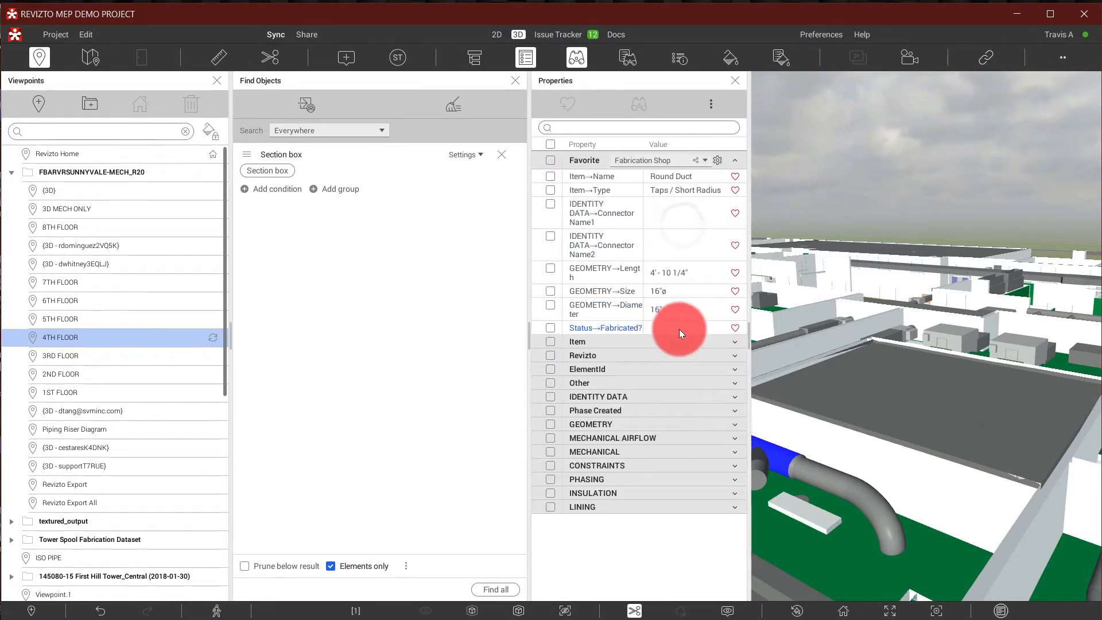
pyautogui.click(697, 156)
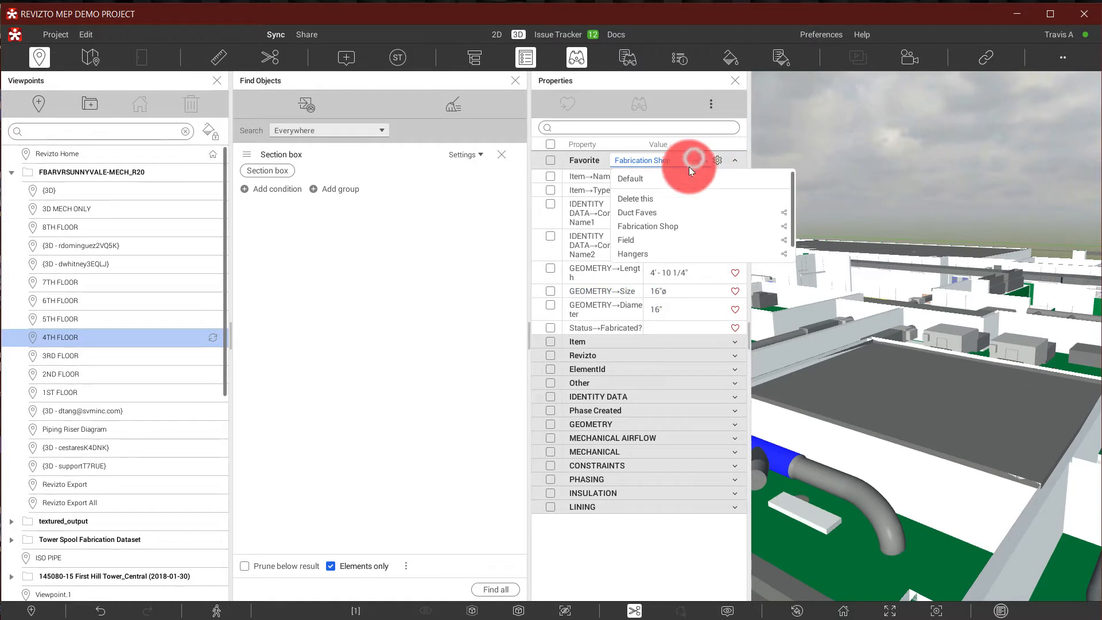
pyautogui.click(669, 240)
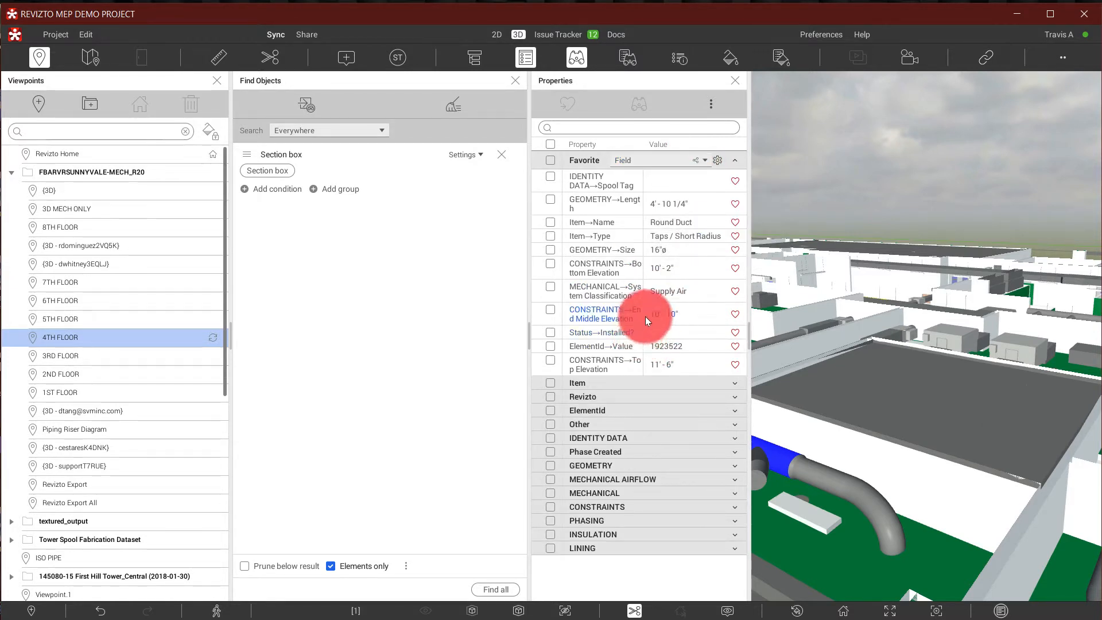
# - Examine the duct's Item and Revizto property groups and the options for a single property, and collapse both groups
pyautogui.click(728, 383)
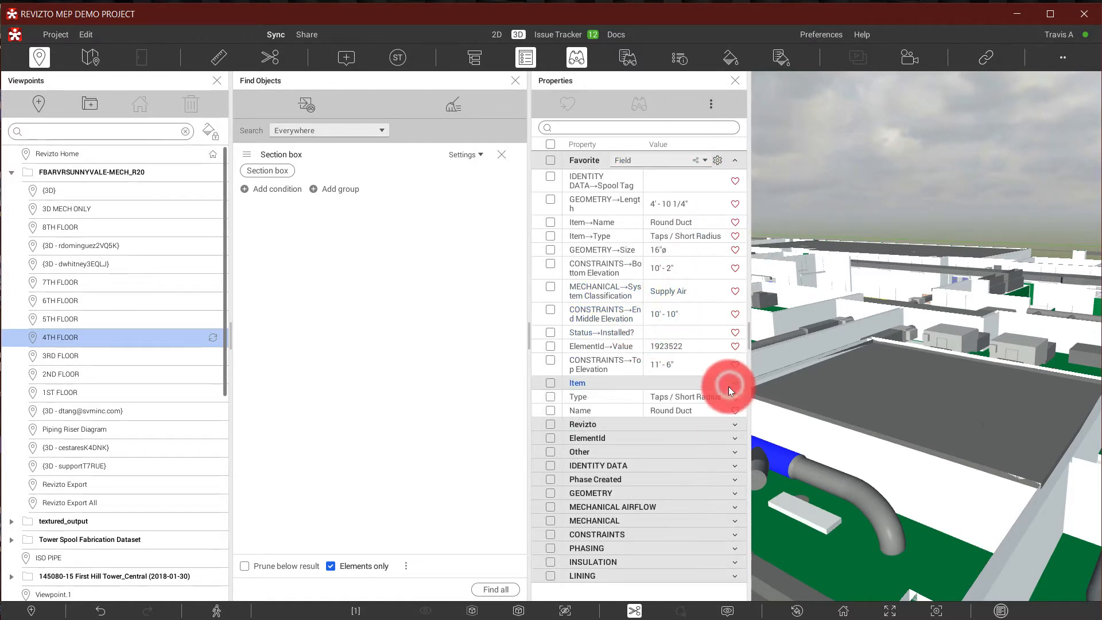
pyautogui.click(728, 424)
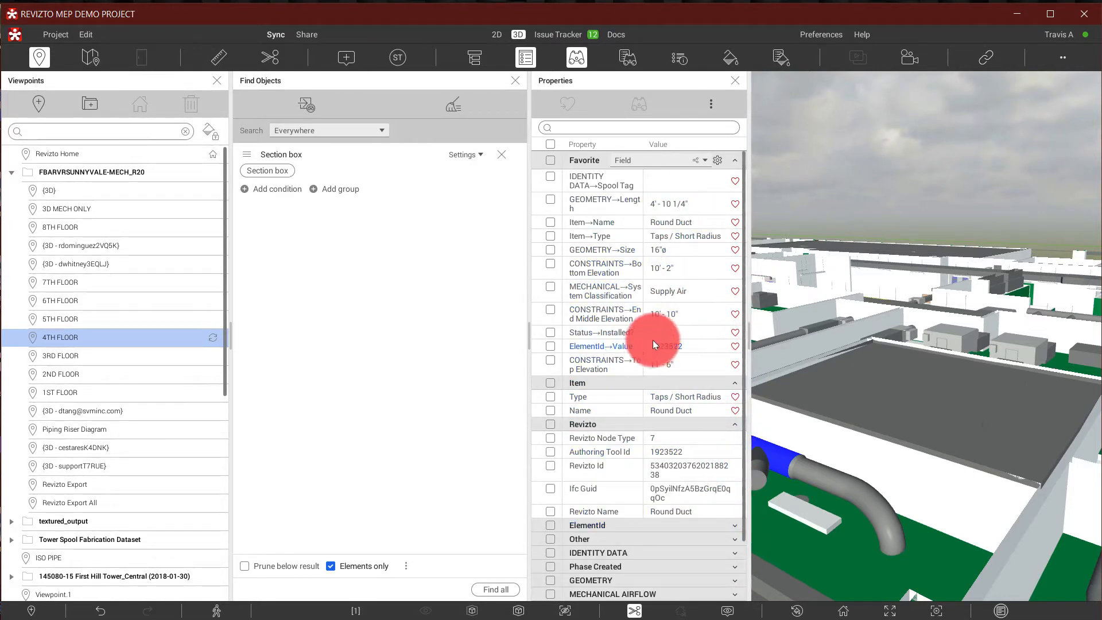
pyautogui.scroll(-2, 660, 402)
pyautogui.rightClick(655, 445)
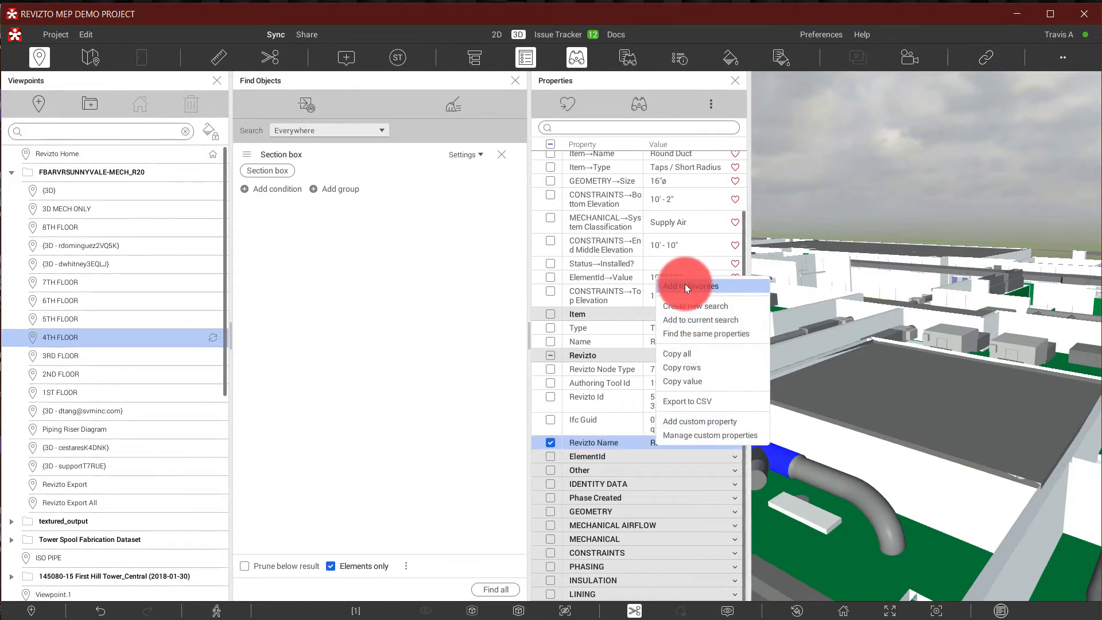
pyautogui.click(693, 193)
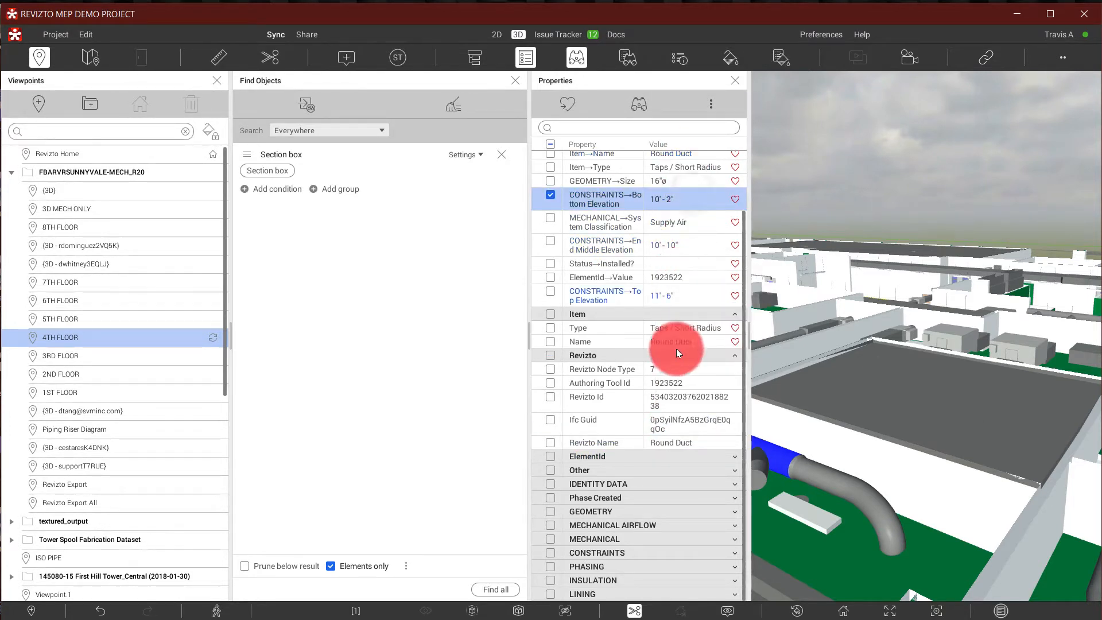
pyautogui.scroll(2, 706, 389)
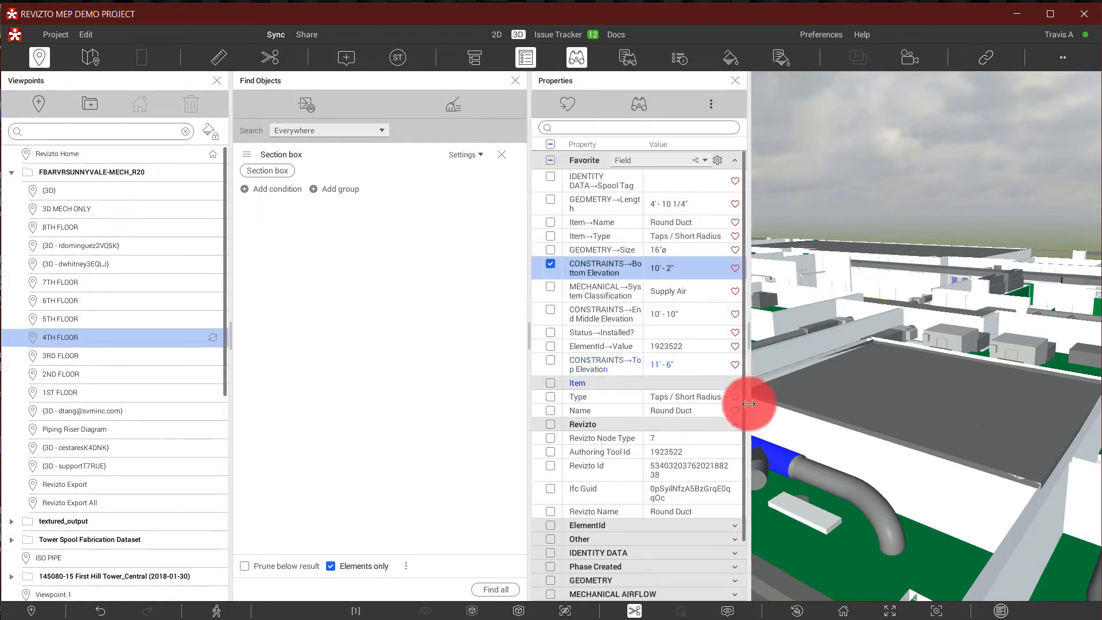
pyautogui.click(737, 426)
pyautogui.click(721, 382)
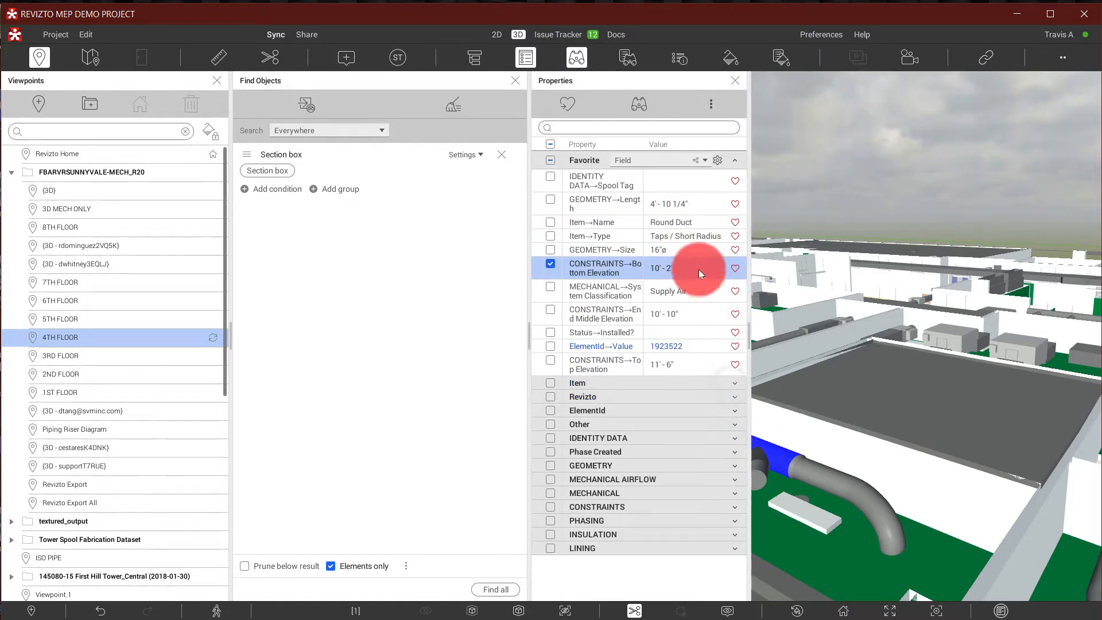
# - Add the duct's System Classification = Supply Air property to the current search and find all matching objects
pyautogui.click(669, 293)
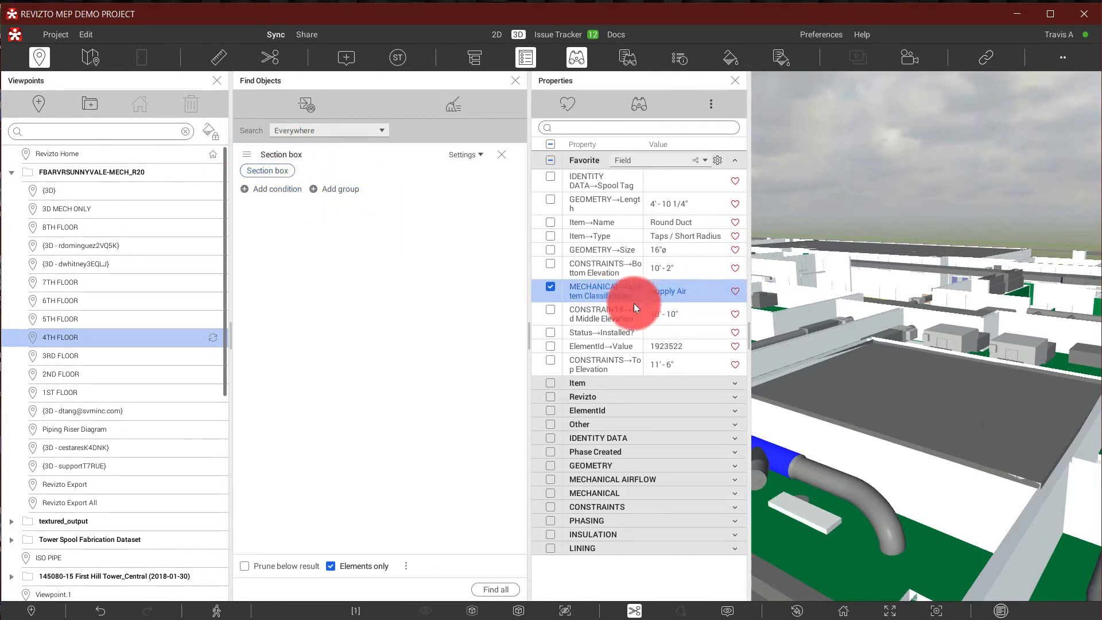
pyautogui.rightClick(673, 292)
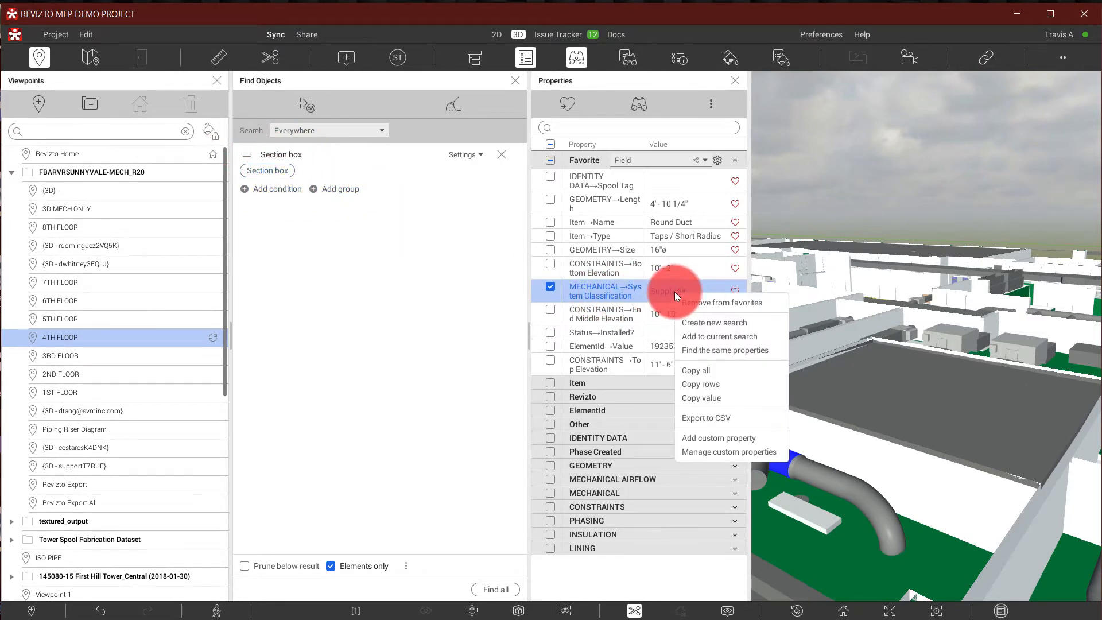
pyautogui.click(697, 337)
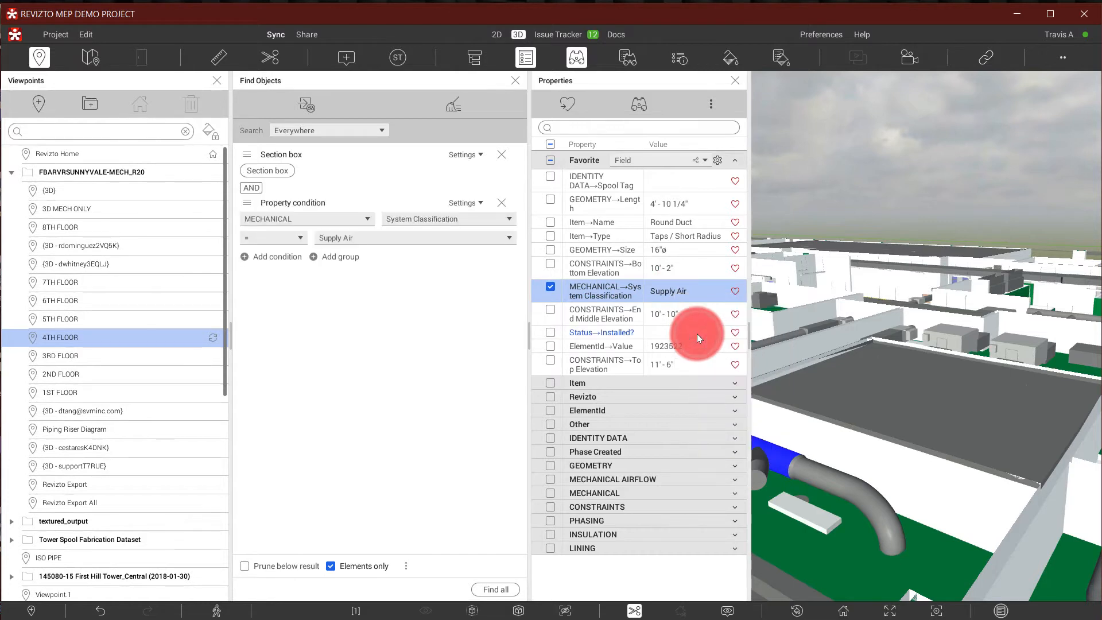
pyautogui.click(493, 588)
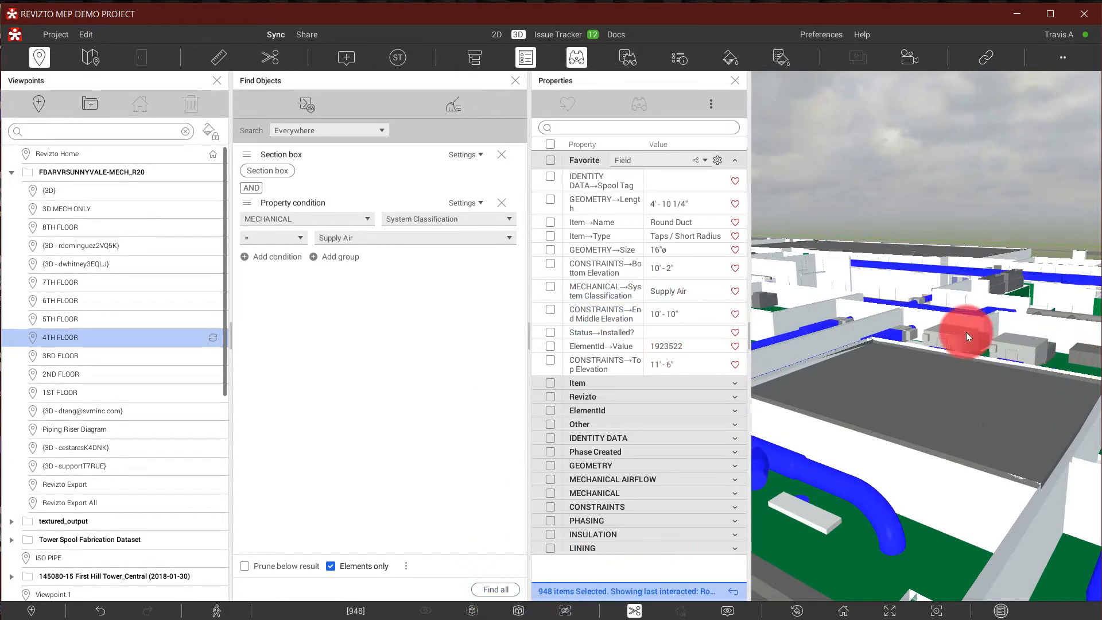
# - Close the duct's properties and isolate the found supply air objects in the model
pyautogui.click(735, 81)
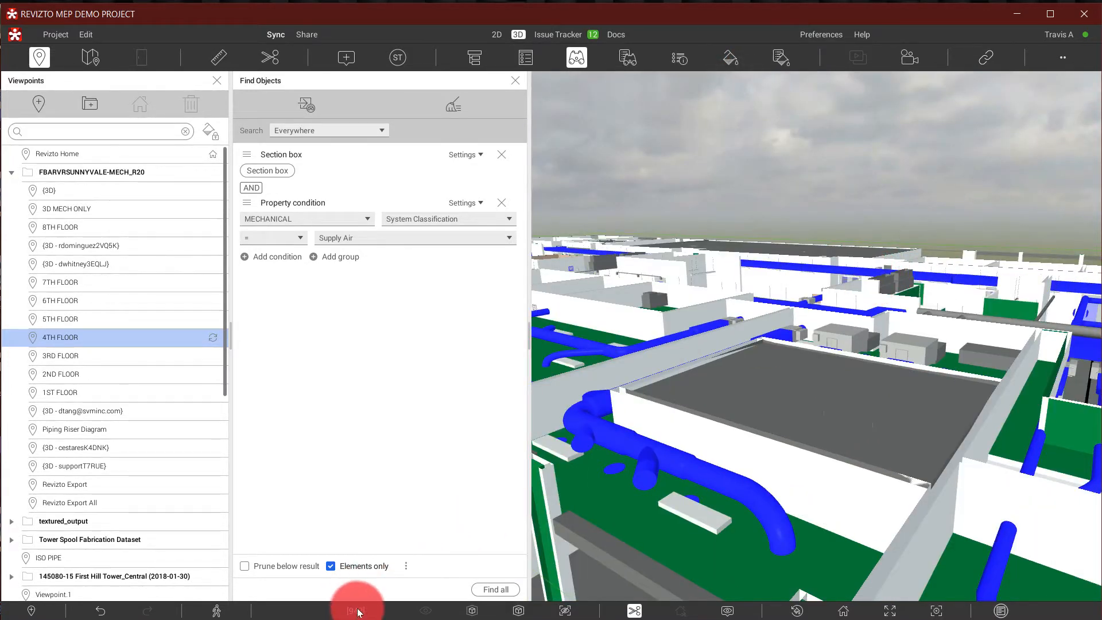
pyautogui.click(519, 610)
pyautogui.moveTo(908, 431); pyautogui.dragTo(824, 477, button='right')
pyautogui.moveTo(538, 475); pyautogui.dragTo(721, 335)
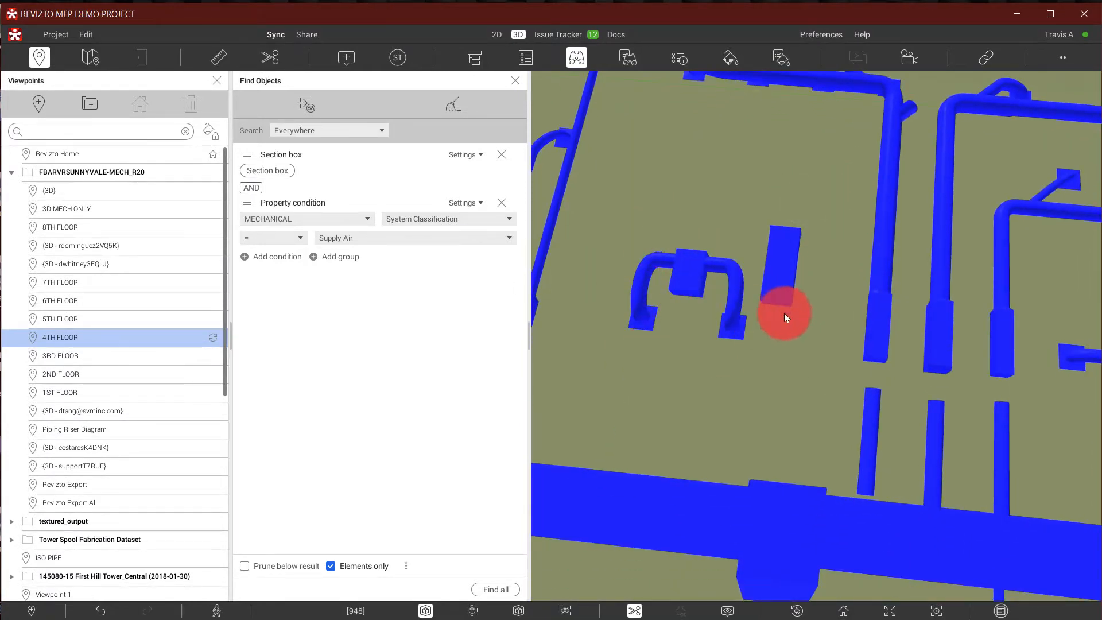
# - Show the surrounding objects as transparent around the supply air ducts, and restore the normal display of the whole floor
pyautogui.click(472, 610)
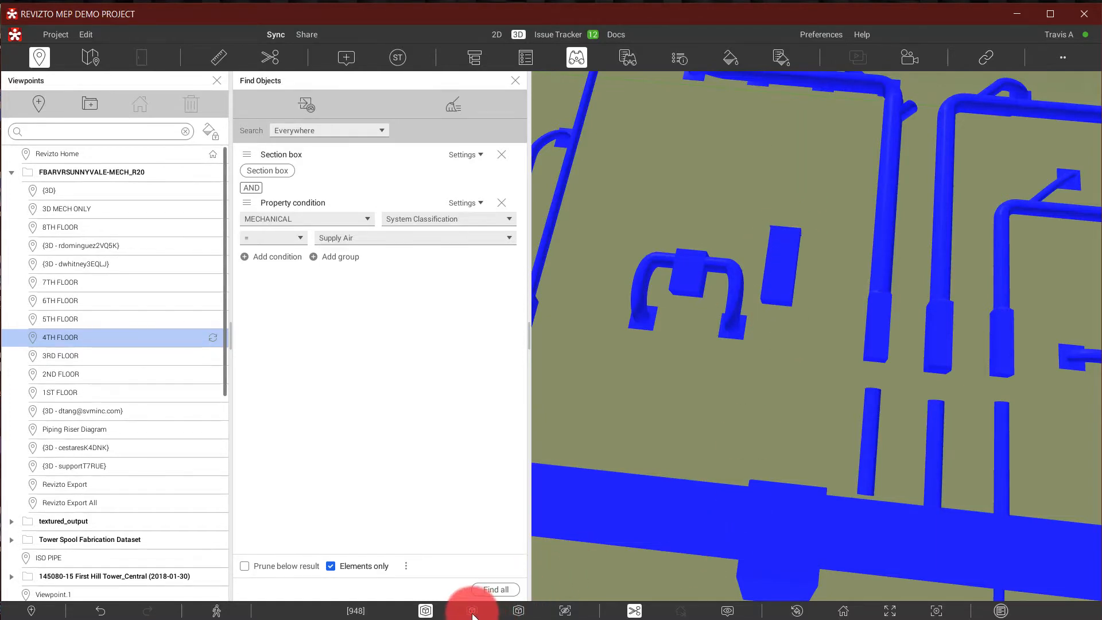
pyautogui.moveTo(834, 143); pyautogui.dragTo(406, 574)
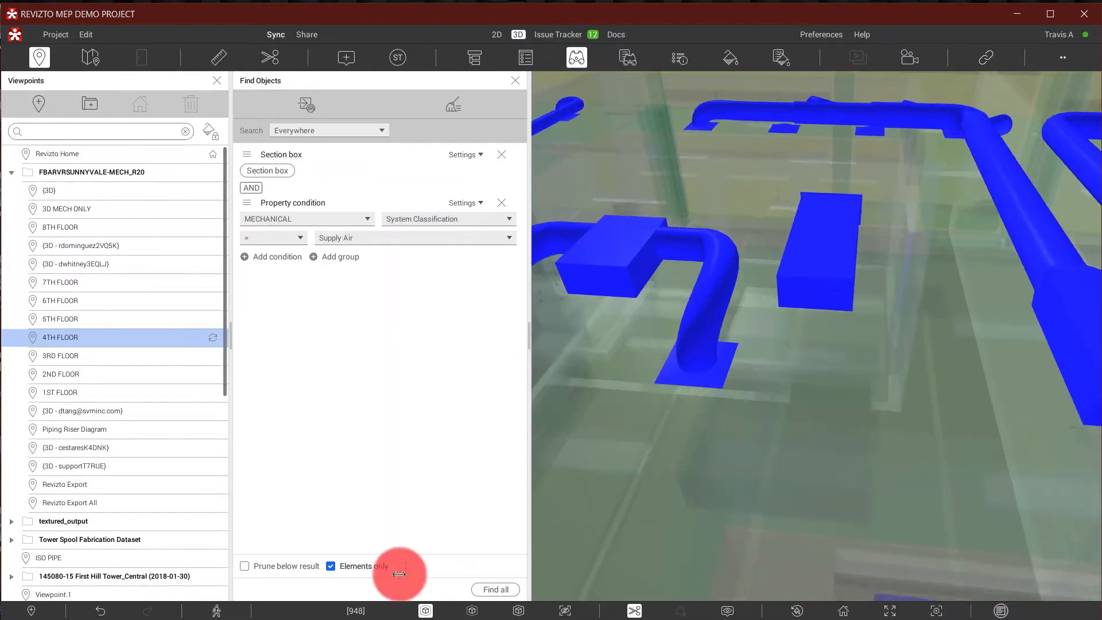
pyautogui.click(425, 610)
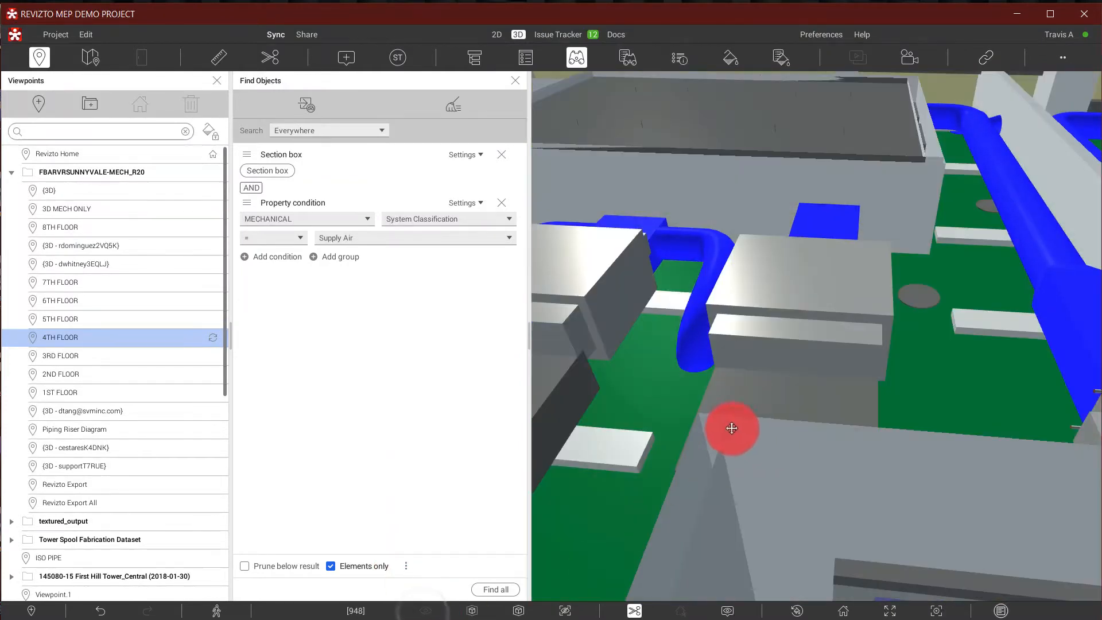
pyautogui.moveTo(727, 425); pyautogui.dragTo(951, 383)
pyautogui.moveTo(861, 446); pyautogui.dragTo(734, 314)
pyautogui.moveTo(762, 443); pyautogui.dragTo(781, 427)
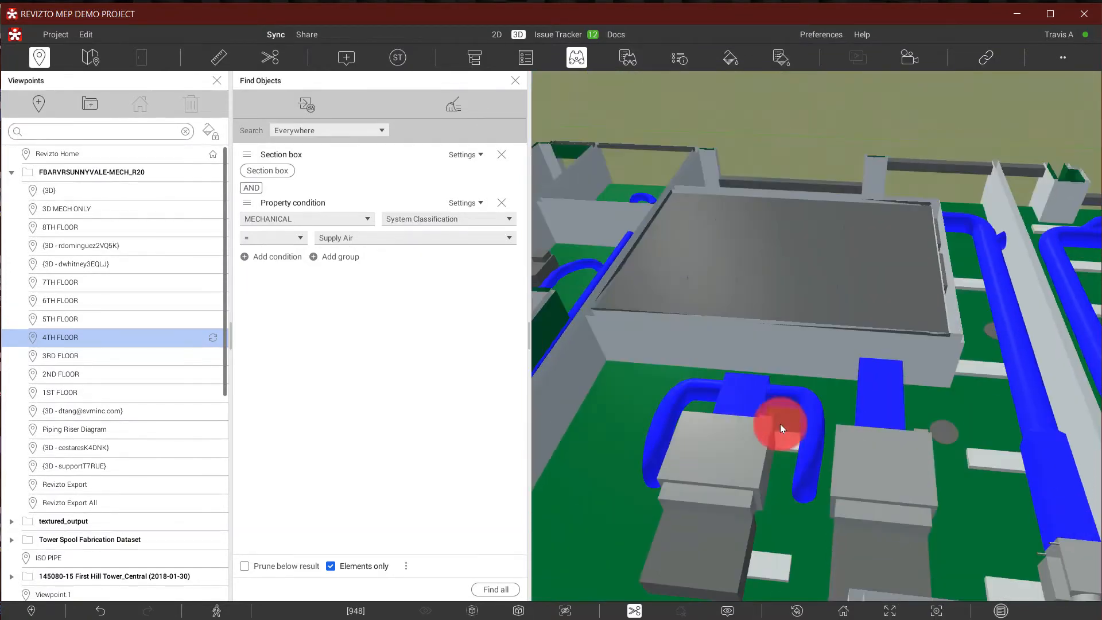
pyautogui.moveTo(833, 282); pyautogui.dragTo(791, 222)
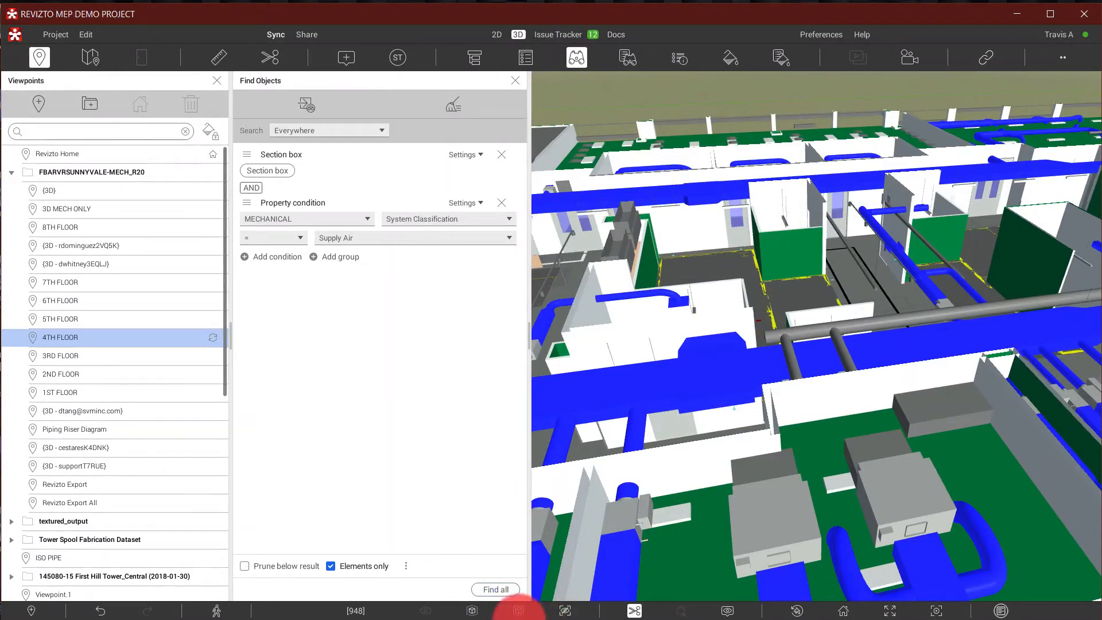
# - Isolate the supply air objects again and save the view as a new viewpoint named 4th floor supply air
pyautogui.click(518, 611)
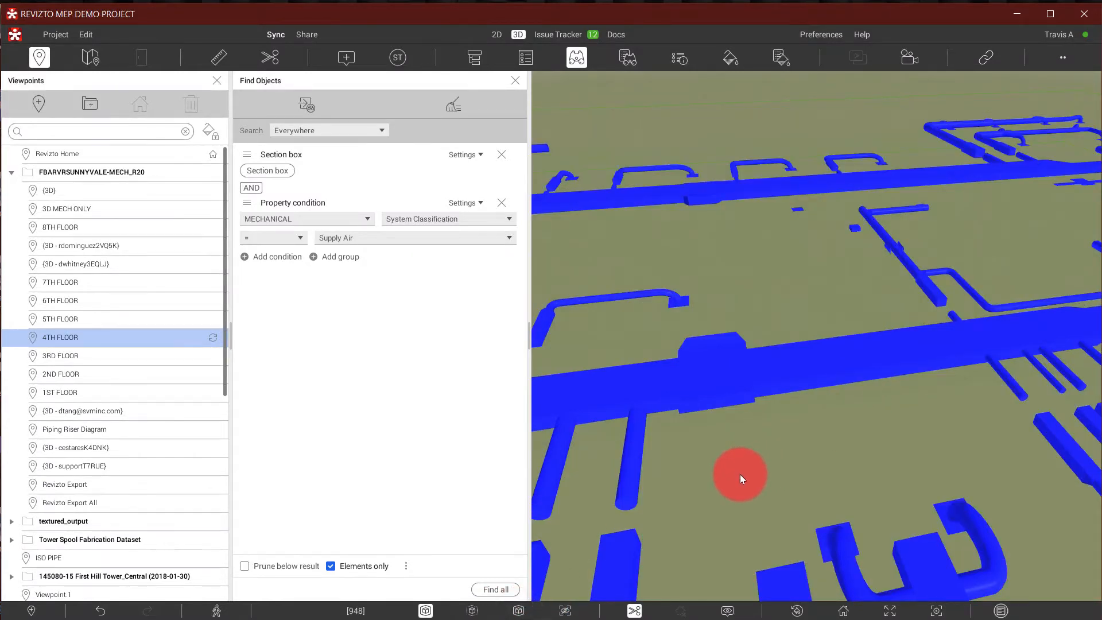
pyautogui.moveTo(843, 453); pyautogui.dragTo(864, 455)
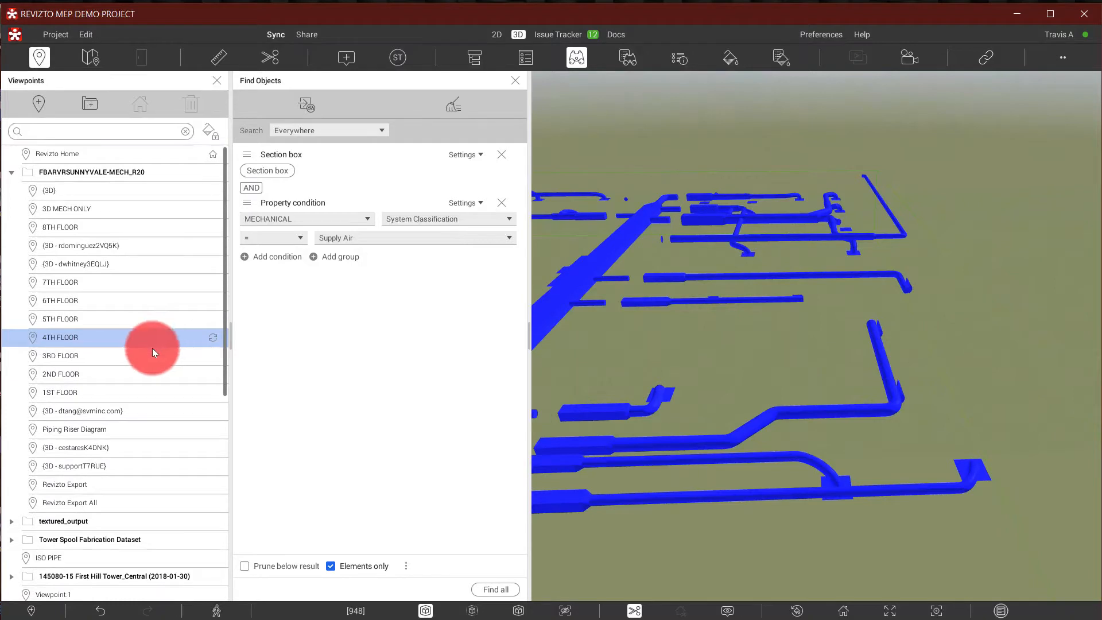
pyautogui.click(38, 104)
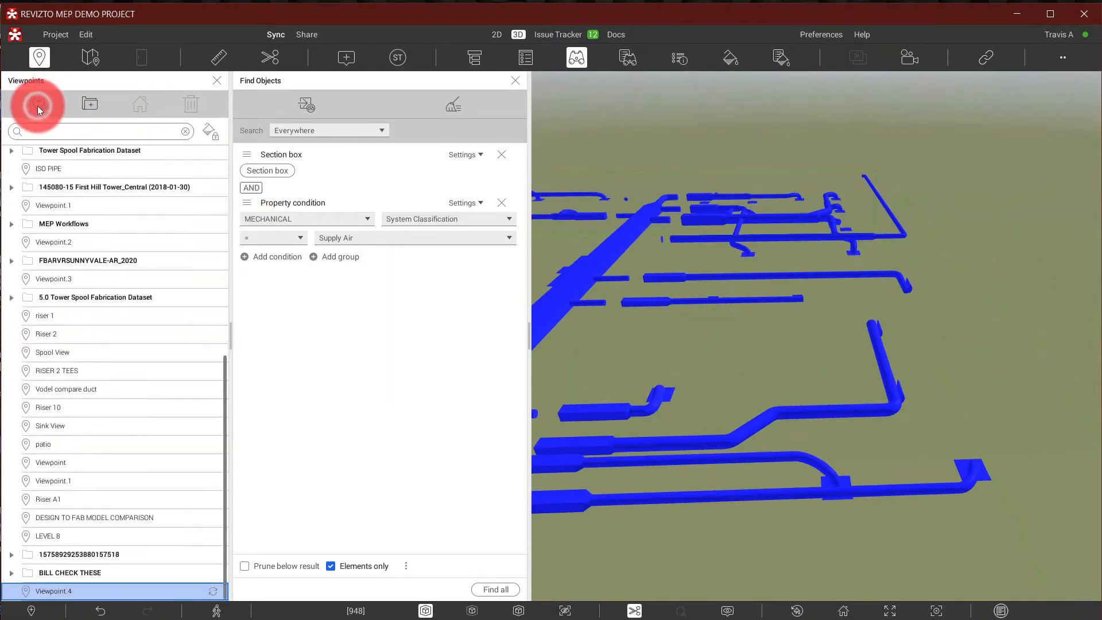
pyautogui.click(62, 592)
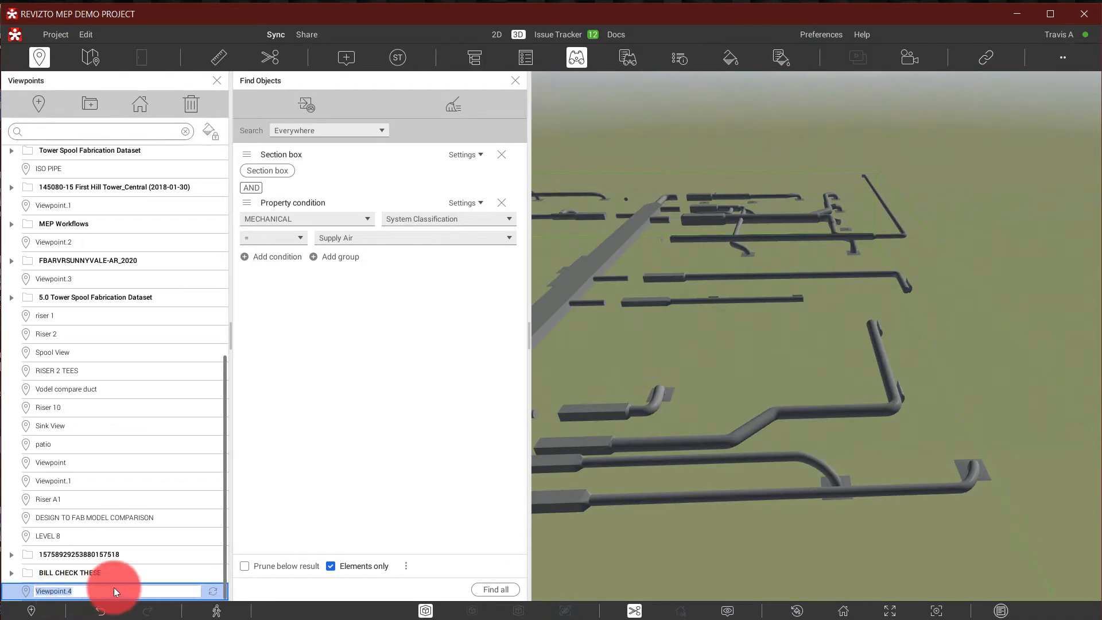
pyautogui.write('4th floor supply air')
pyautogui.press('Return')
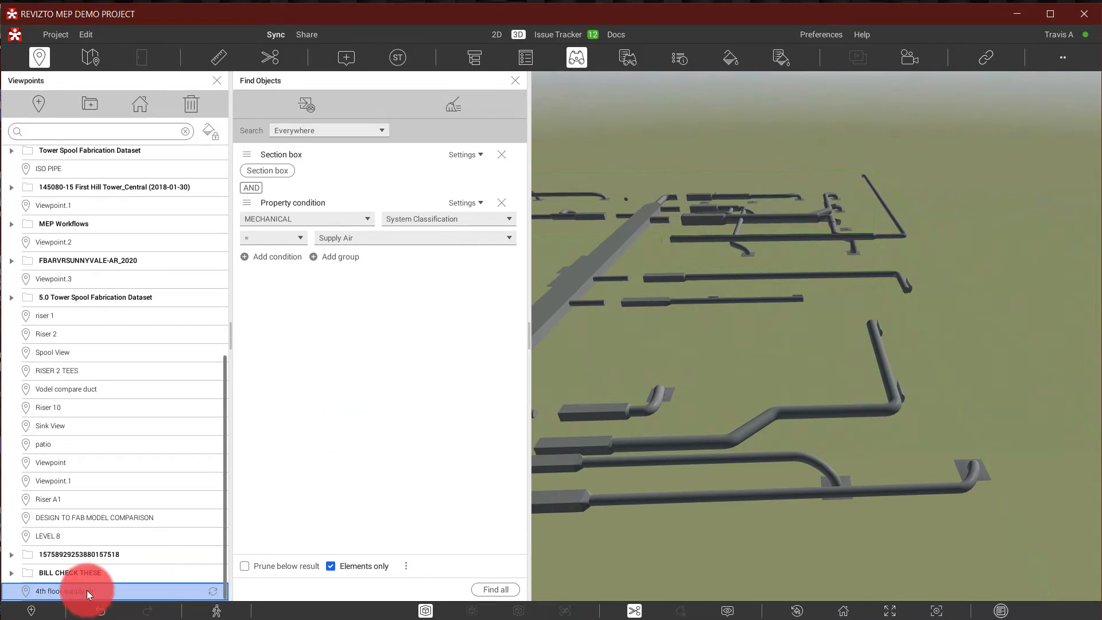
# - Open the DESIGN TO FAB MODEL COMPARISON viewpoint, return to 4th floor supply air and rerun the supply air search
pyautogui.click(59, 518)
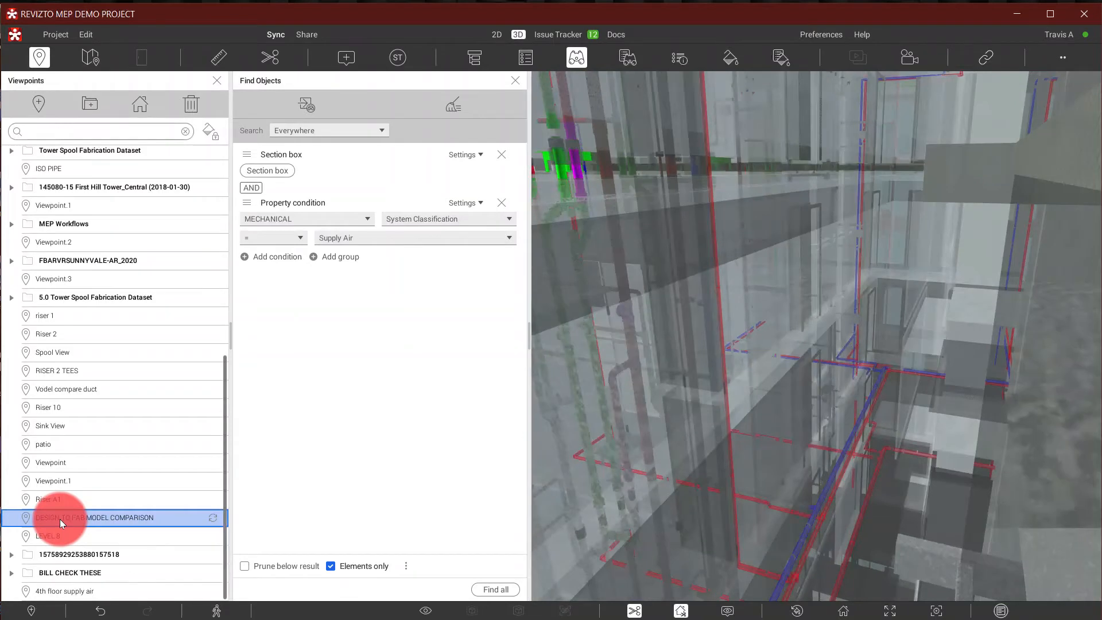
pyautogui.click(57, 592)
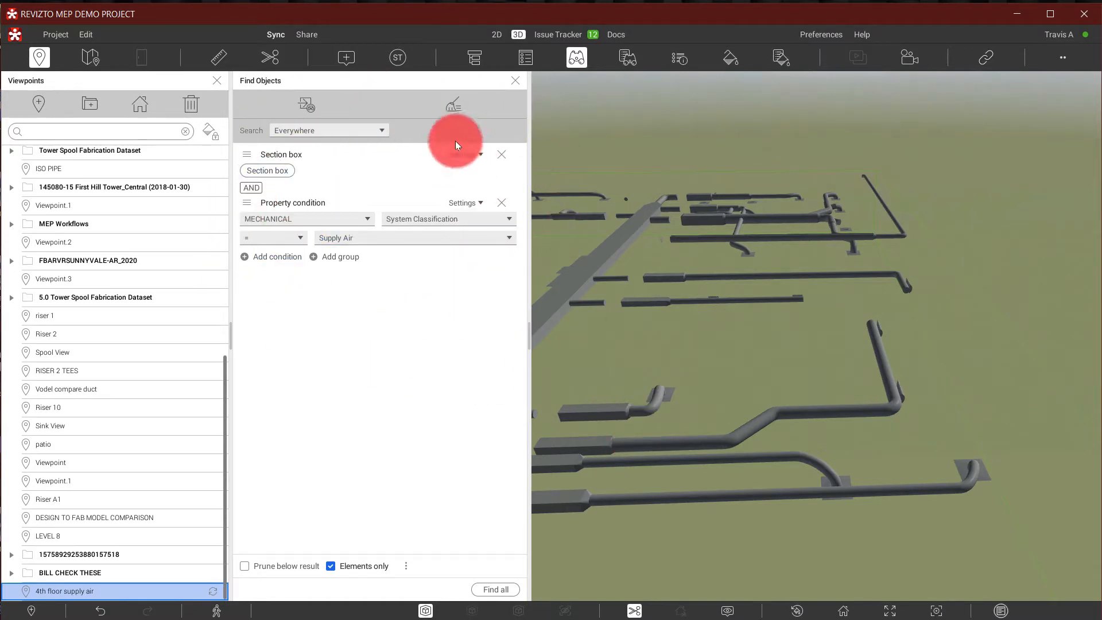
pyautogui.click(502, 593)
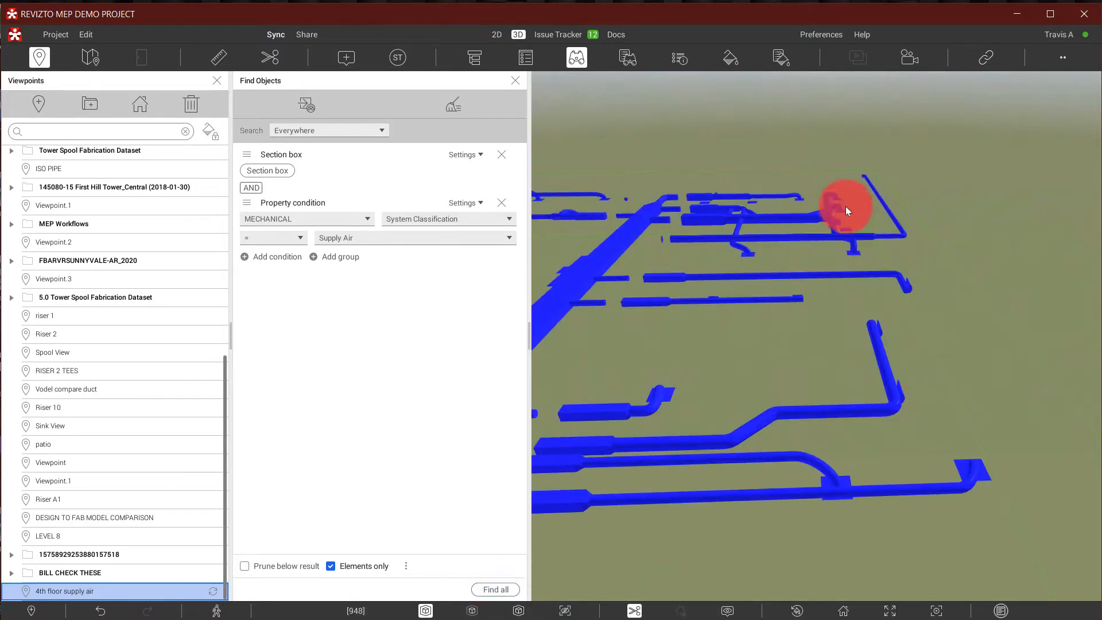
# - Turn off the section cut and show the rest of the model as transparent around the supply air ducts
pyautogui.click(630, 614)
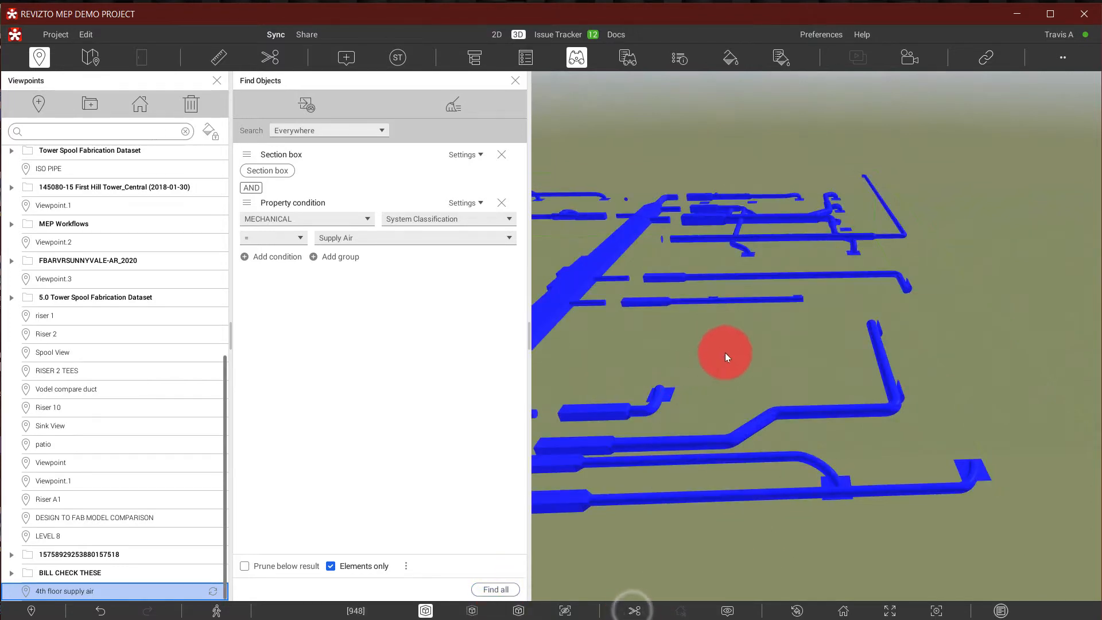
pyautogui.moveTo(725, 361); pyautogui.dragTo(672, 611, button='right')
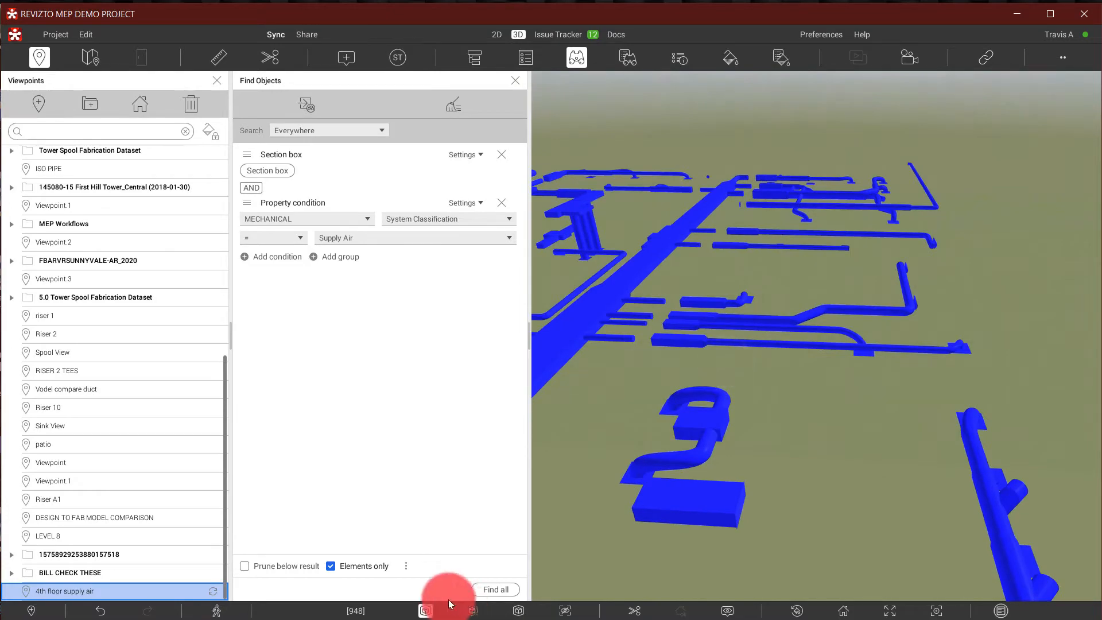
pyautogui.click(470, 609)
pyautogui.moveTo(690, 469); pyautogui.dragTo(745, 162)
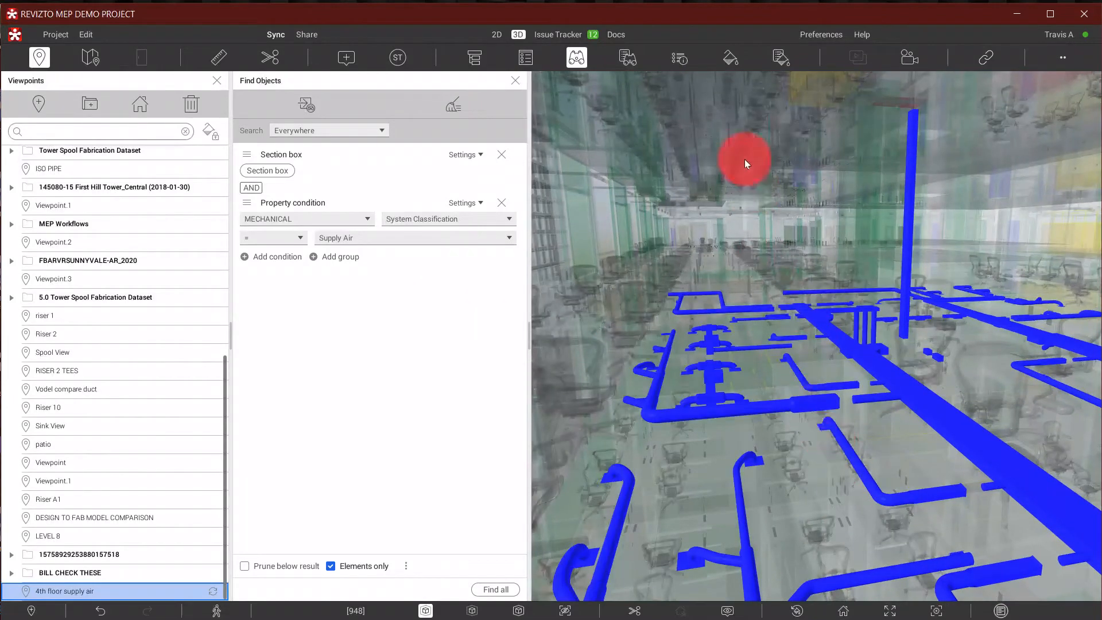
# - List the selected supply air objects in the Selection Inspector, leaving only that panel open and widening it
pyautogui.click(680, 57)
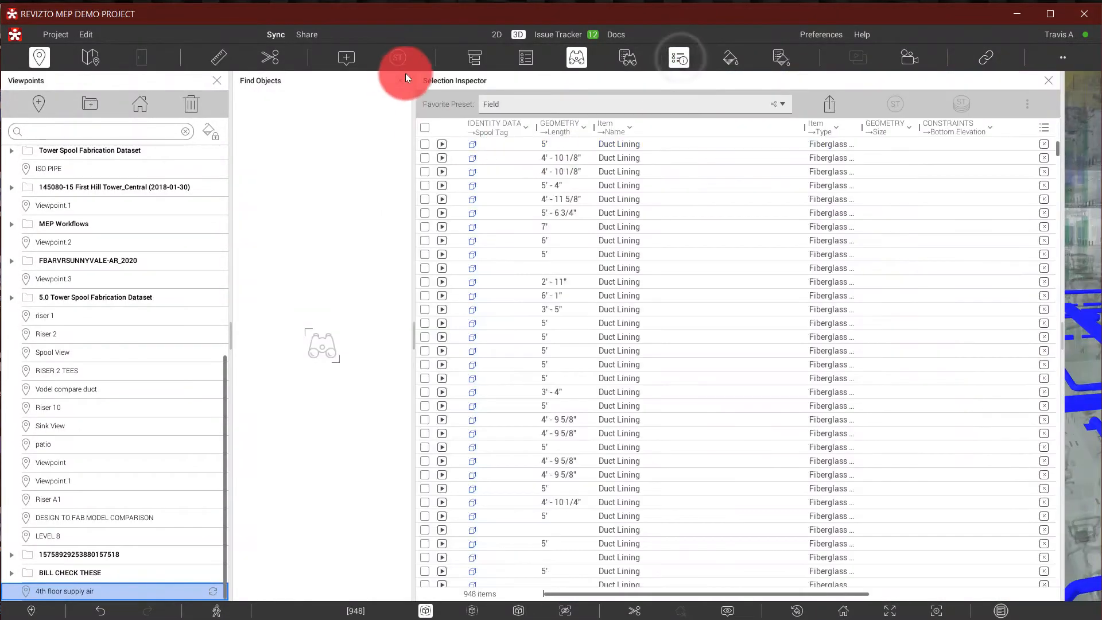
pyautogui.click(400, 81)
pyautogui.click(217, 81)
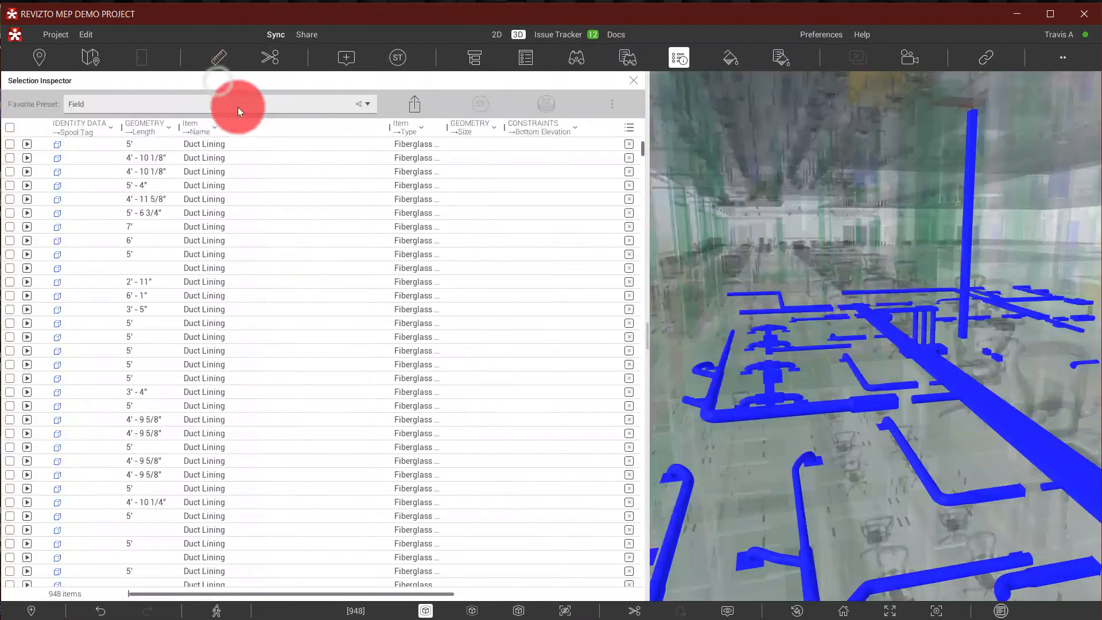
pyautogui.moveTo(647, 422); pyautogui.dragTo(777, 425)
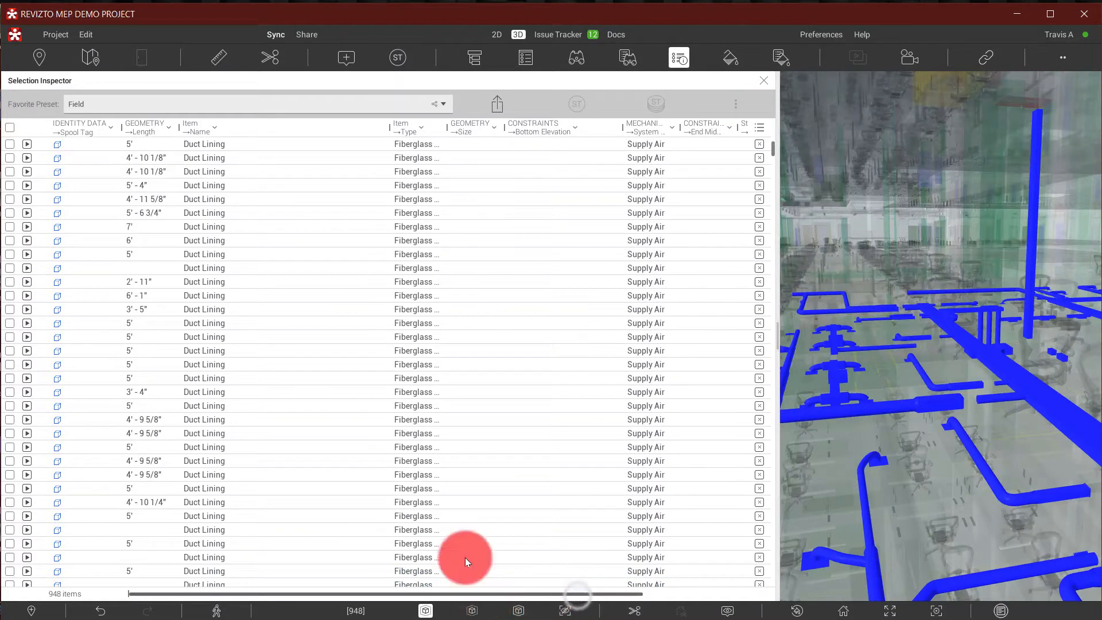
# - Switch the Selection Inspector's favorite preset to Duct Faves
pyautogui.click(331, 105)
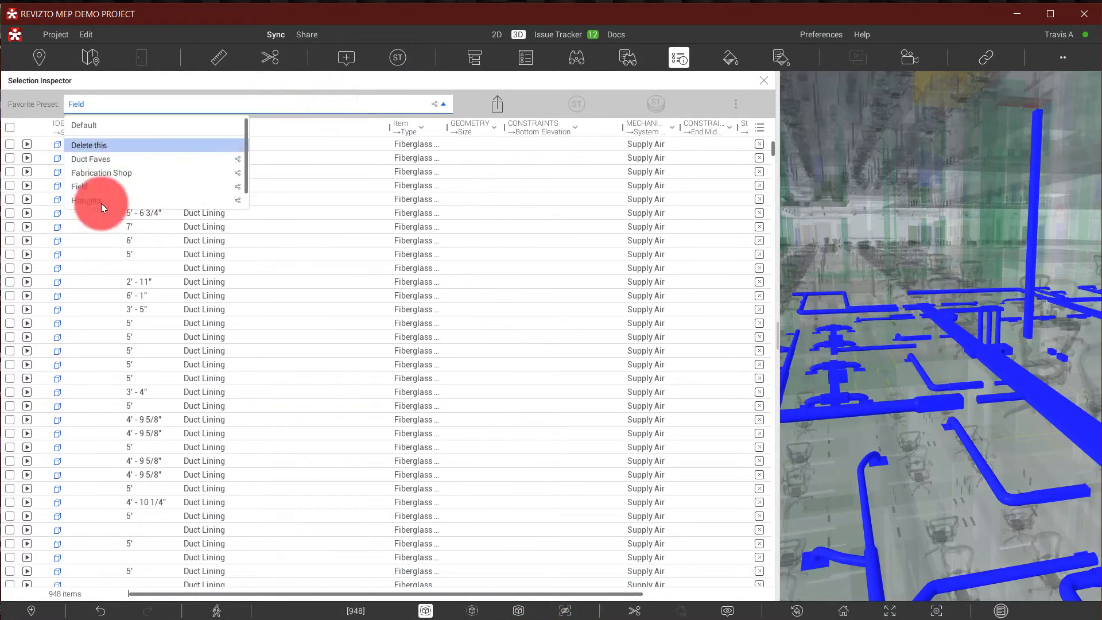
pyautogui.click(465, 594)
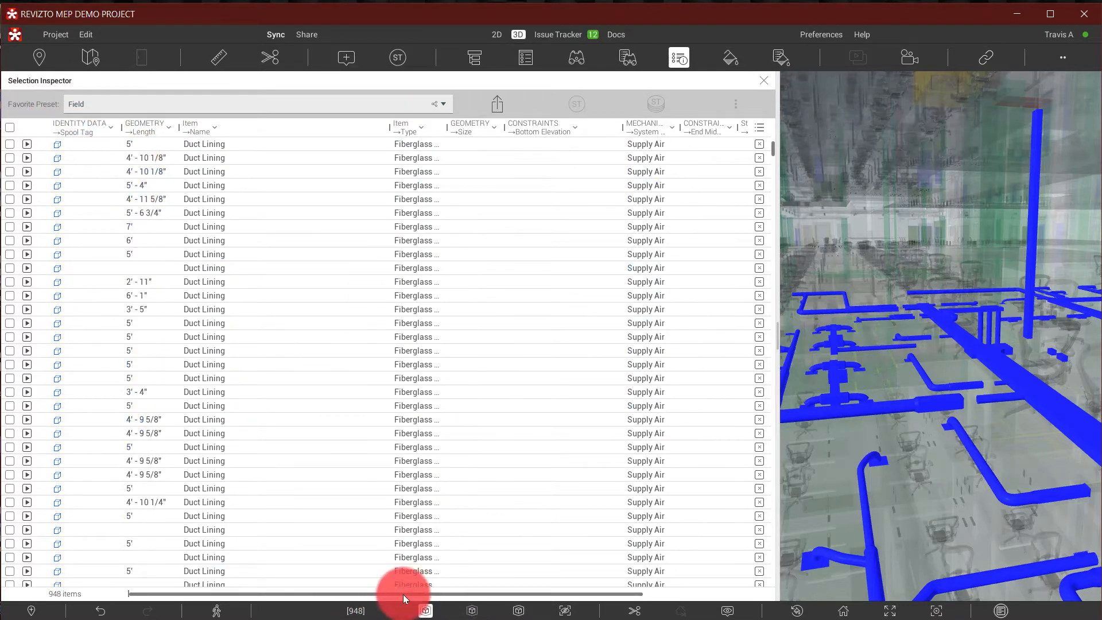
pyautogui.moveTo(403, 594); pyautogui.dragTo(307, 580)
pyautogui.click(299, 107)
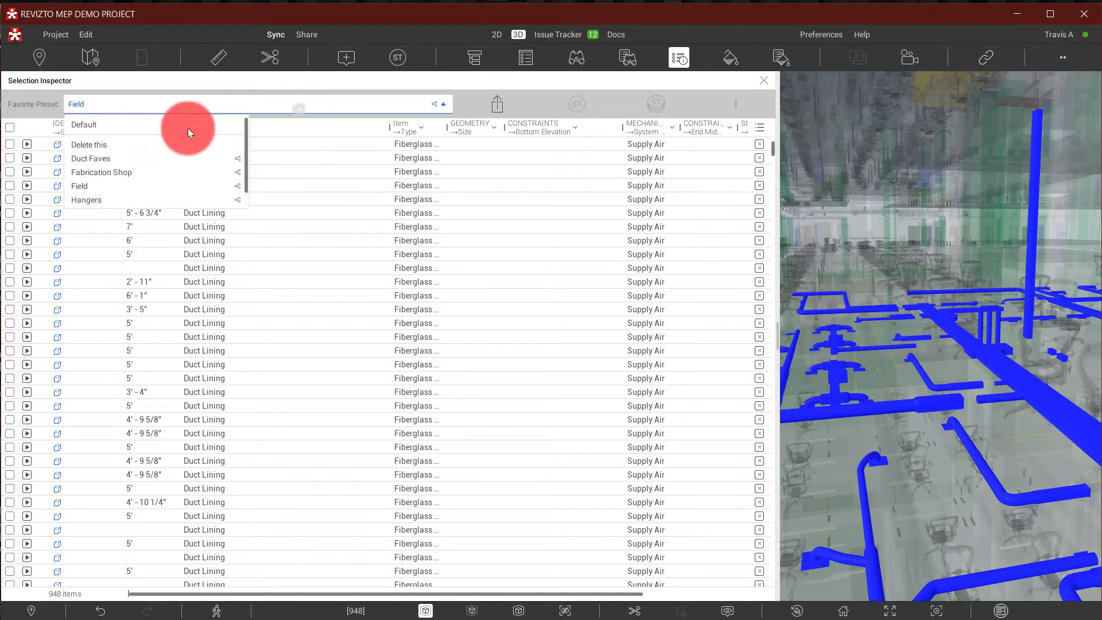
pyautogui.click(99, 160)
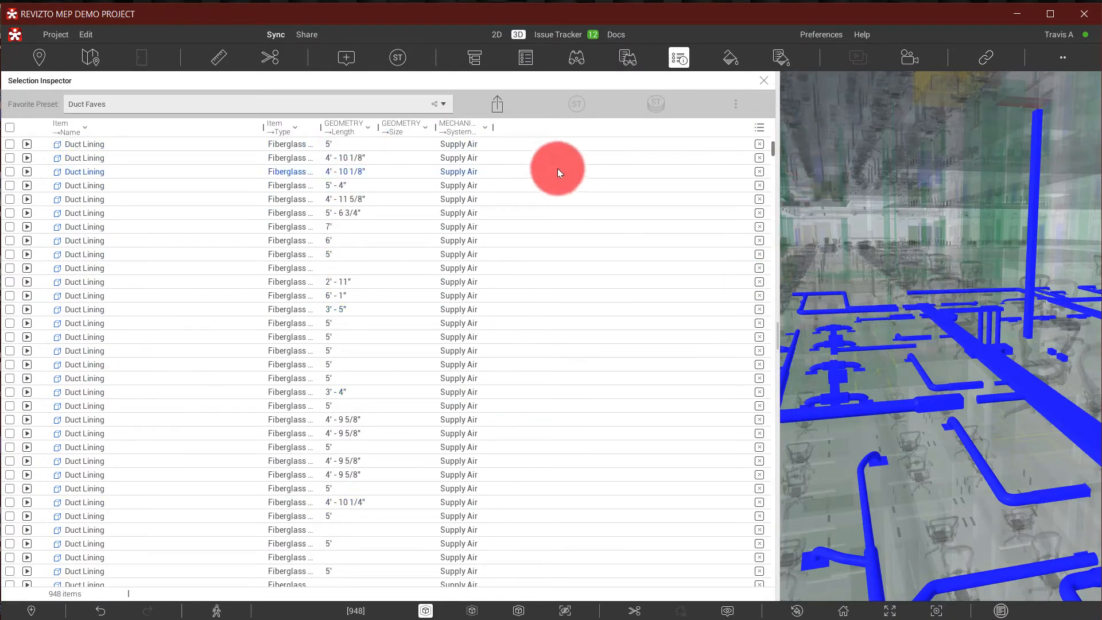
# - Review the round duct and elbow entries and export the list to Downloads as exported_11-31-56.csv
pyautogui.moveTo(771, 177); pyautogui.dragTo(766, 348)
pyautogui.click(324, 384)
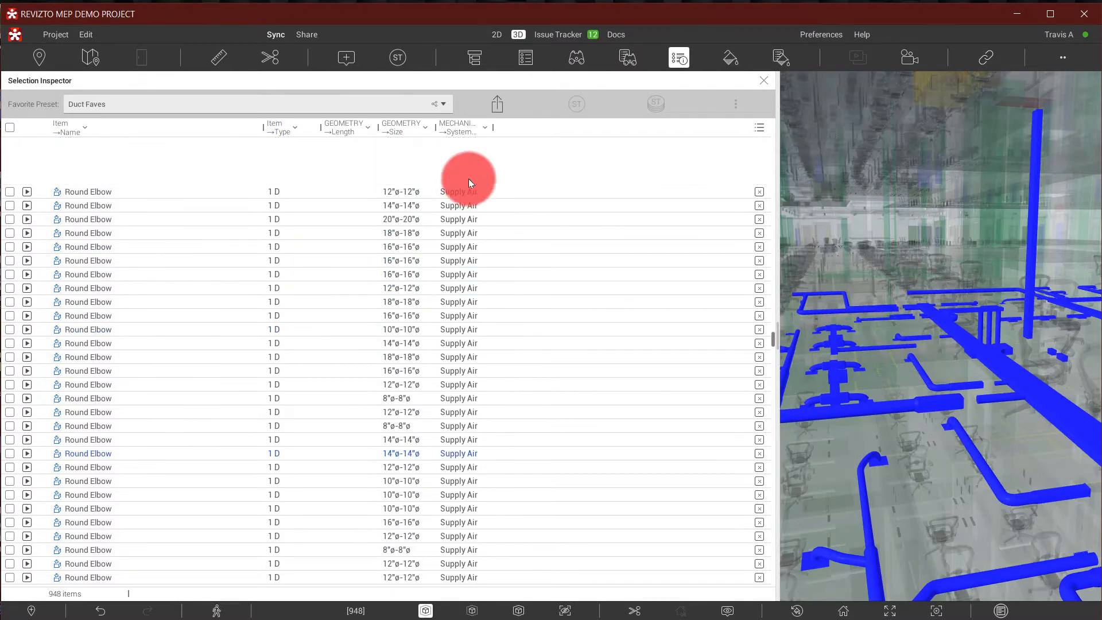
pyautogui.scroll(10, 433, 364)
pyautogui.scroll(3, 431, 366)
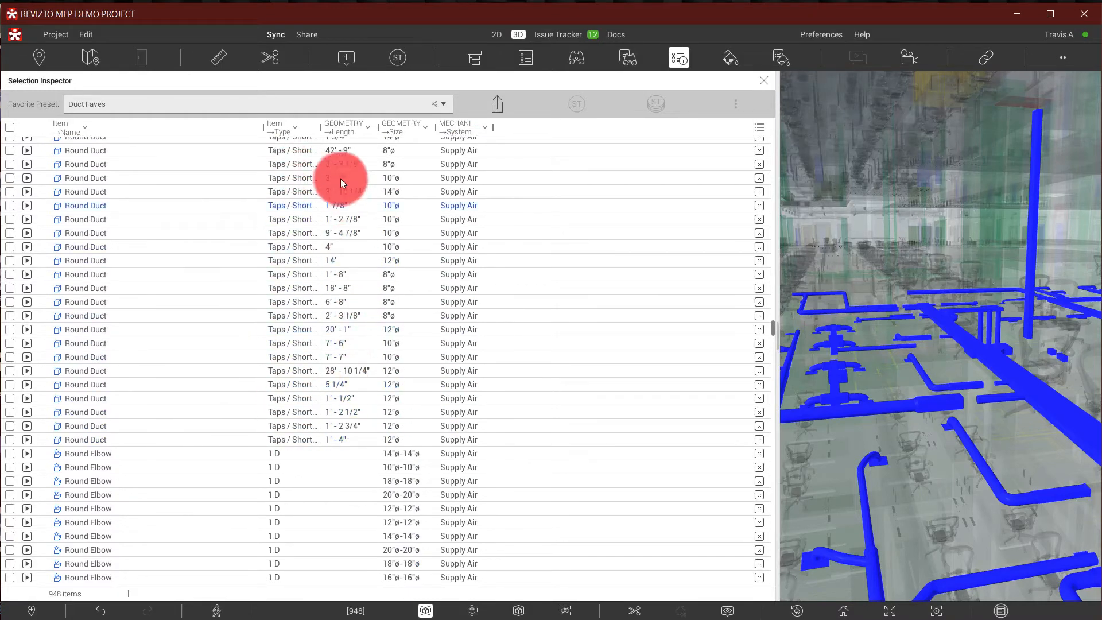
pyautogui.scroll(7, 345, 297)
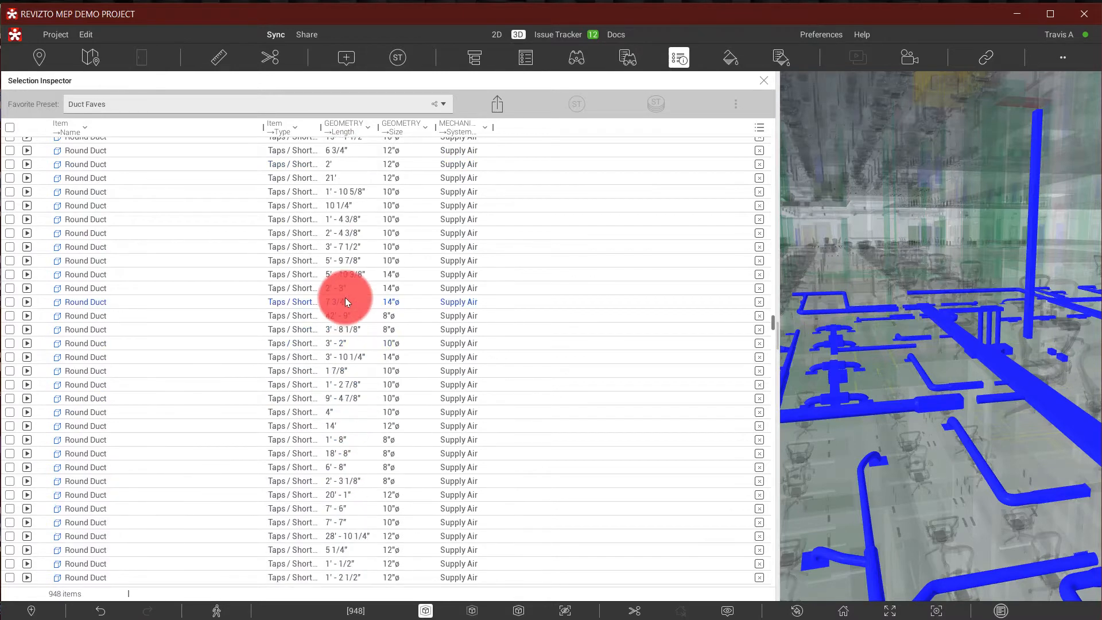
pyautogui.scroll(2, 345, 297)
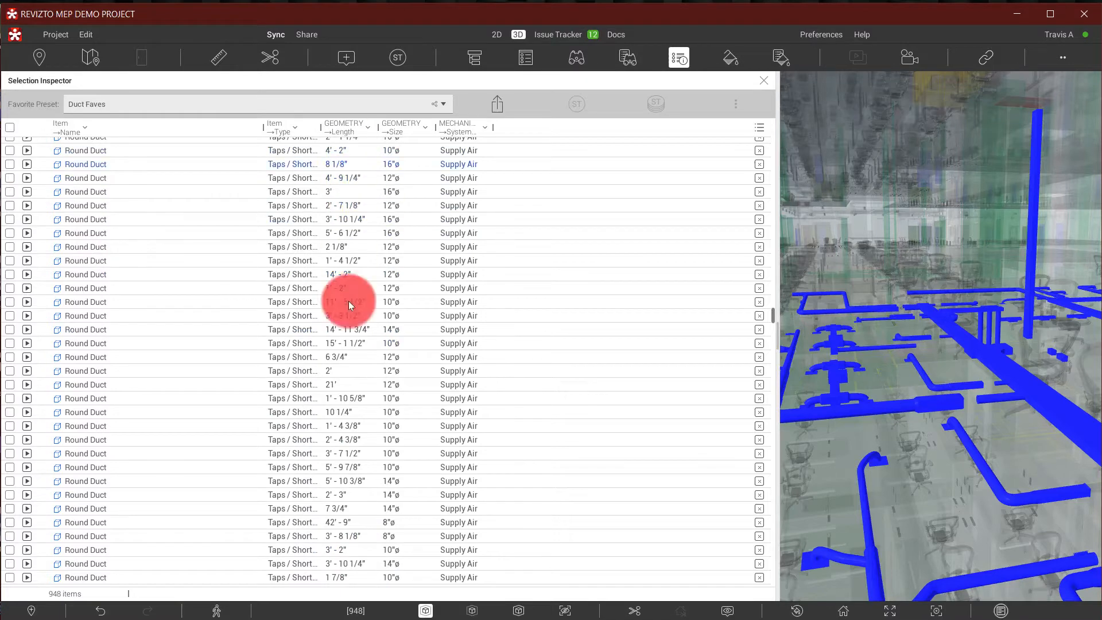
pyautogui.click(499, 106)
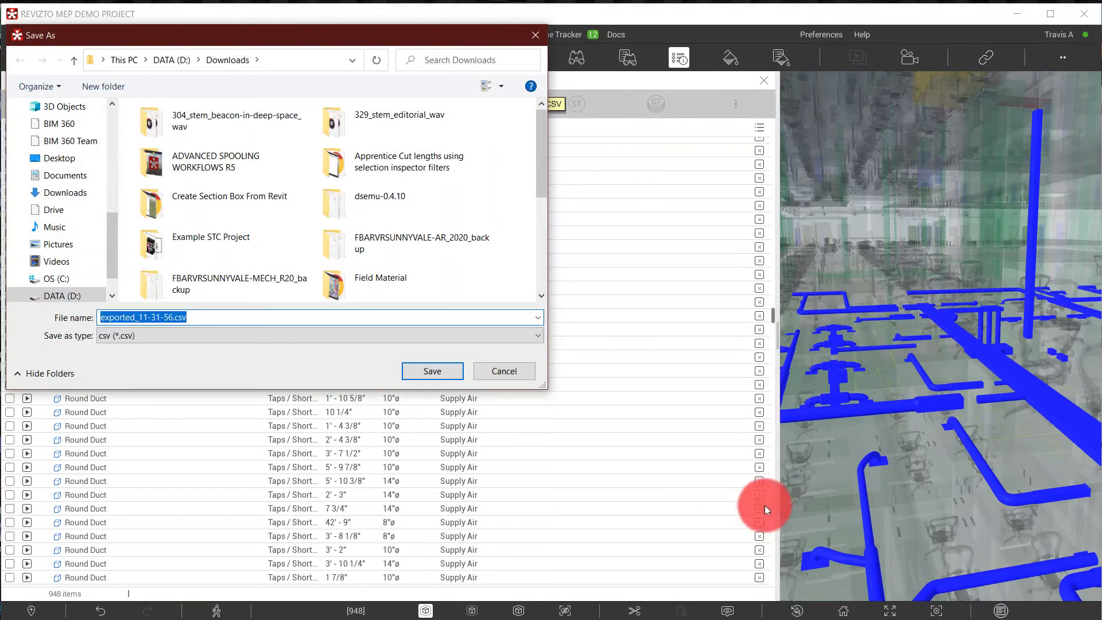
pyautogui.click(449, 370)
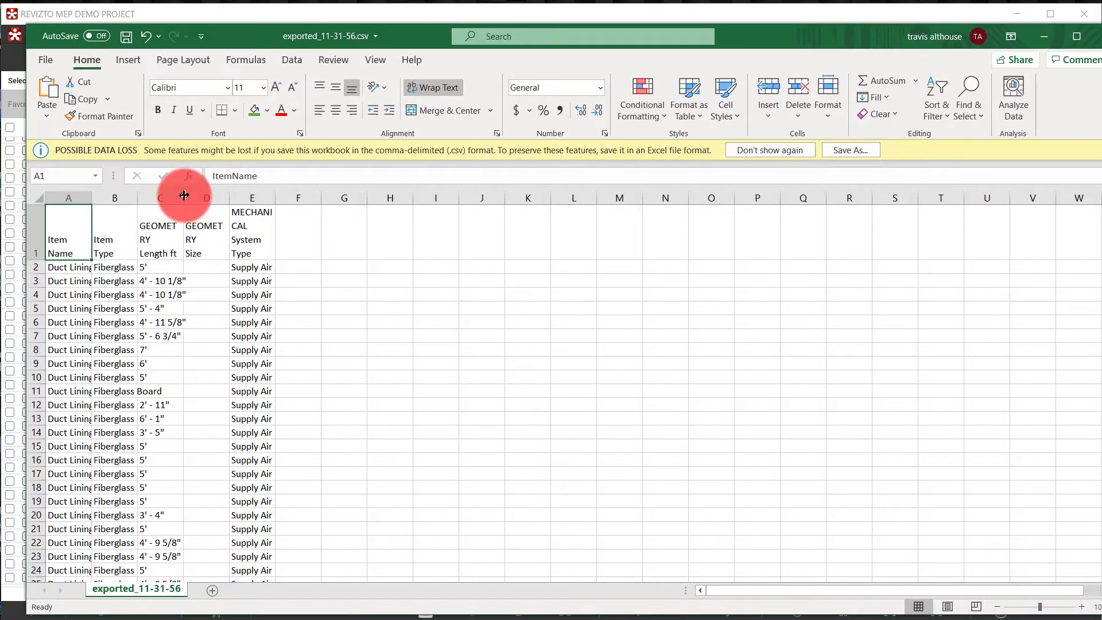
# - In Excel, widen the GEOMETRY Length ft column of the exported list, review its lengths, and close the file without saving
pyautogui.moveTo(184, 198); pyautogui.dragTo(228, 206)
pyautogui.moveTo(167, 267); pyautogui.dragTo(184, 484)
pyautogui.scroll(-12, 180, 497)
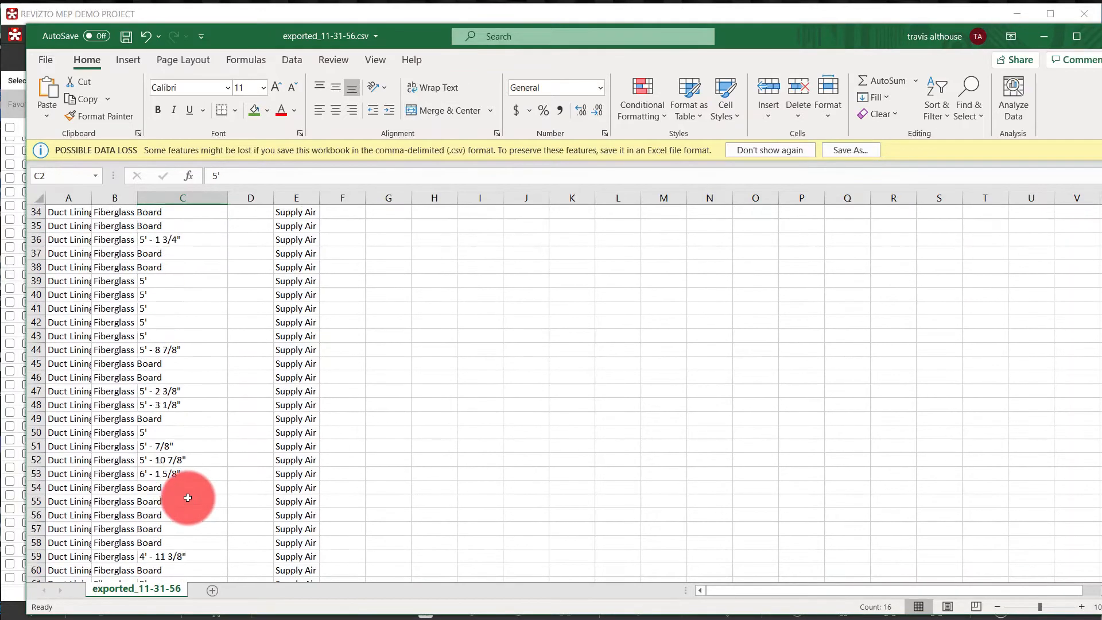
pyautogui.scroll(12, 173, 516)
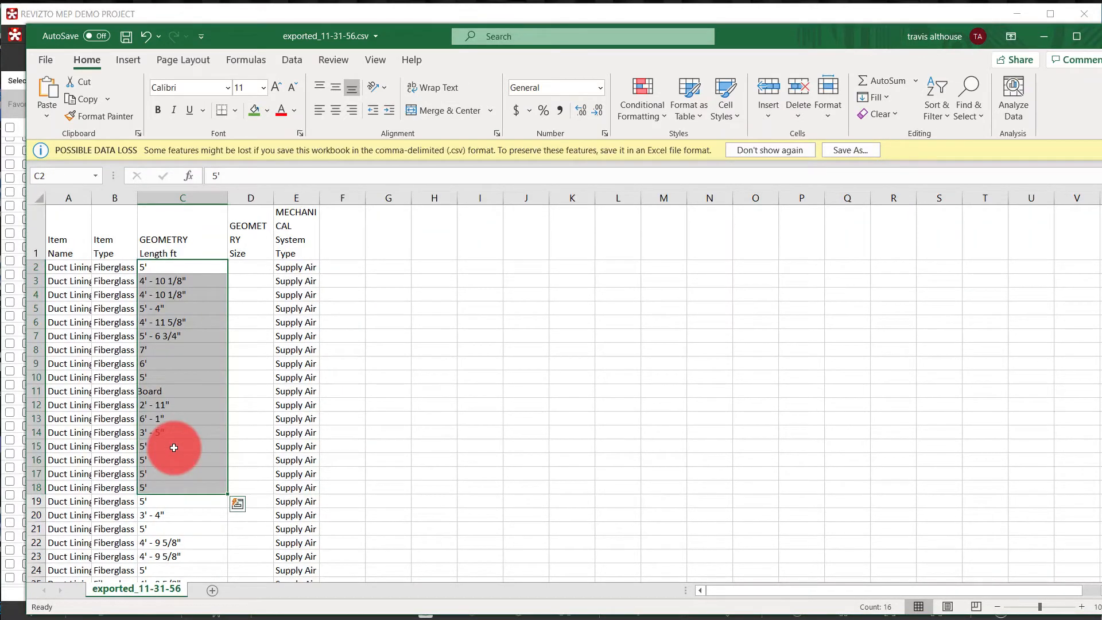
pyautogui.click(1097, 36)
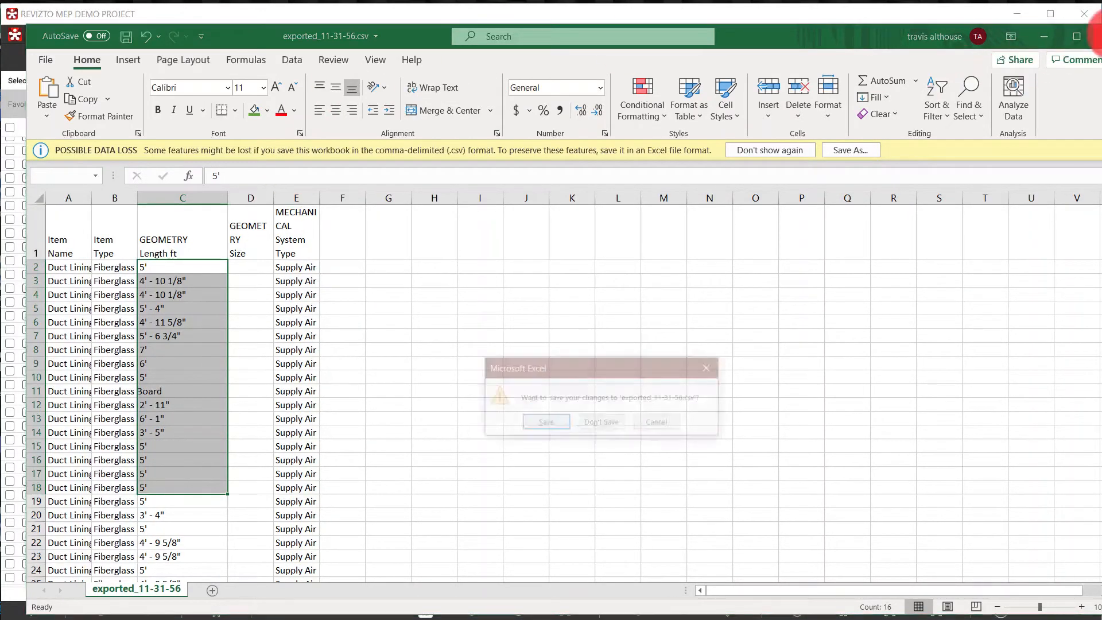
pyautogui.click(613, 426)
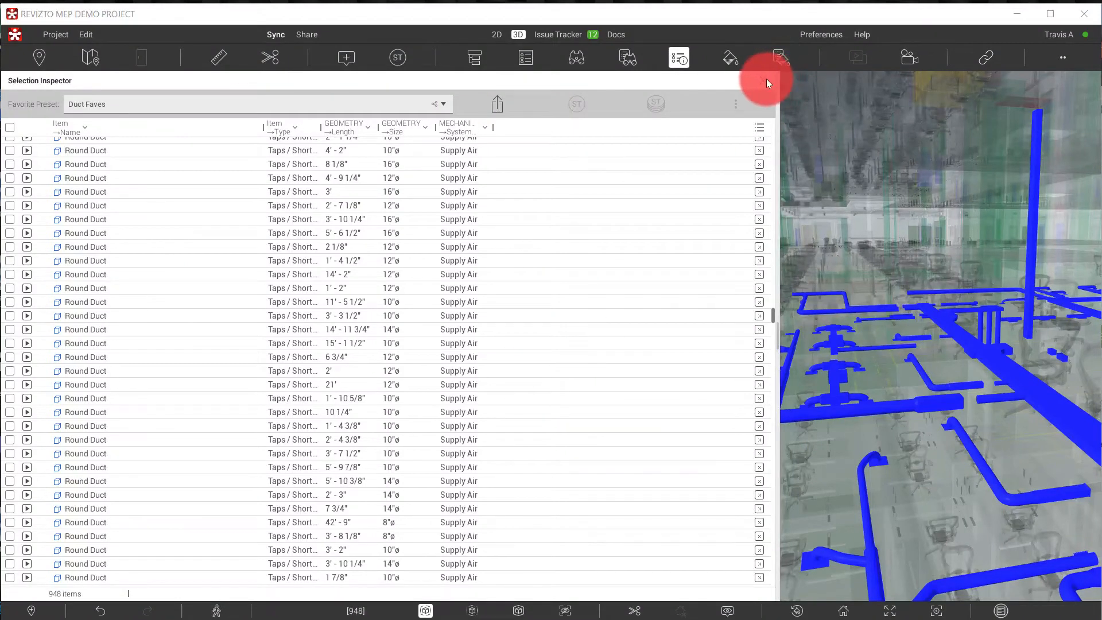
# - Switch the Selection Inspector's favorite preset to Fabrication Shop and review the round duct and elbow entries
pyautogui.click(449, 108)
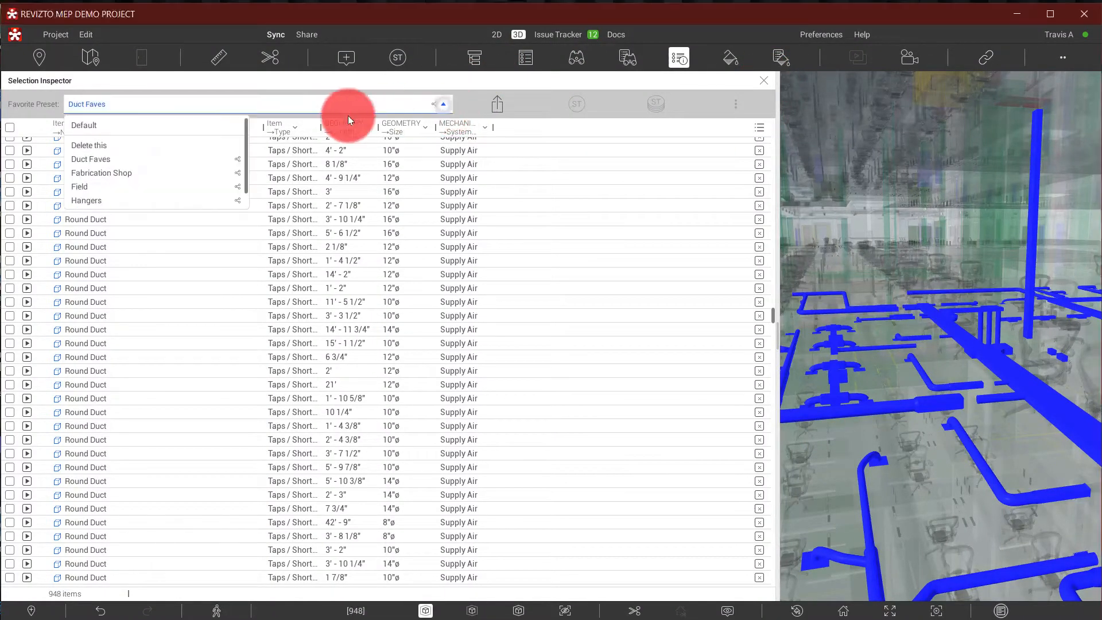
pyautogui.click(112, 176)
pyautogui.click(195, 106)
pyautogui.click(138, 177)
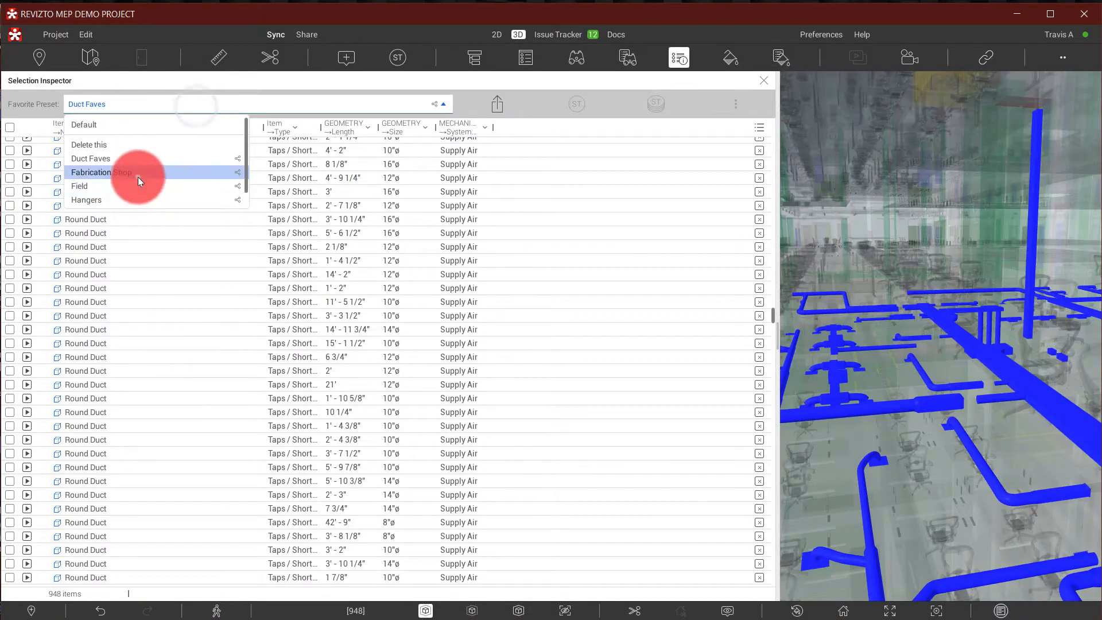
pyautogui.scroll(-6, 391, 284)
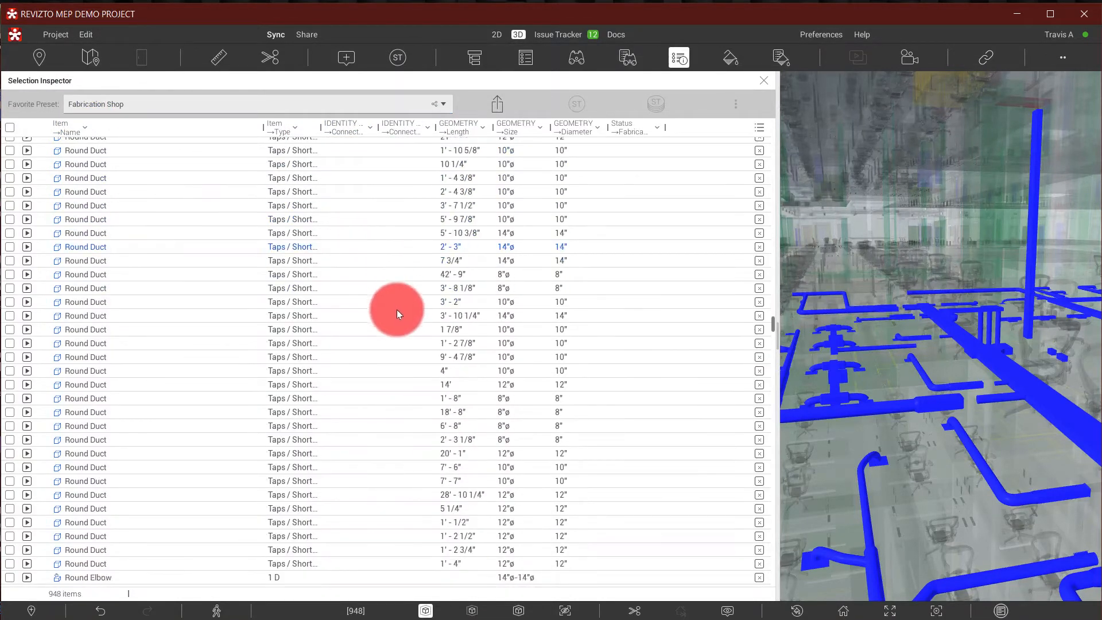
pyautogui.scroll(-6, 397, 313)
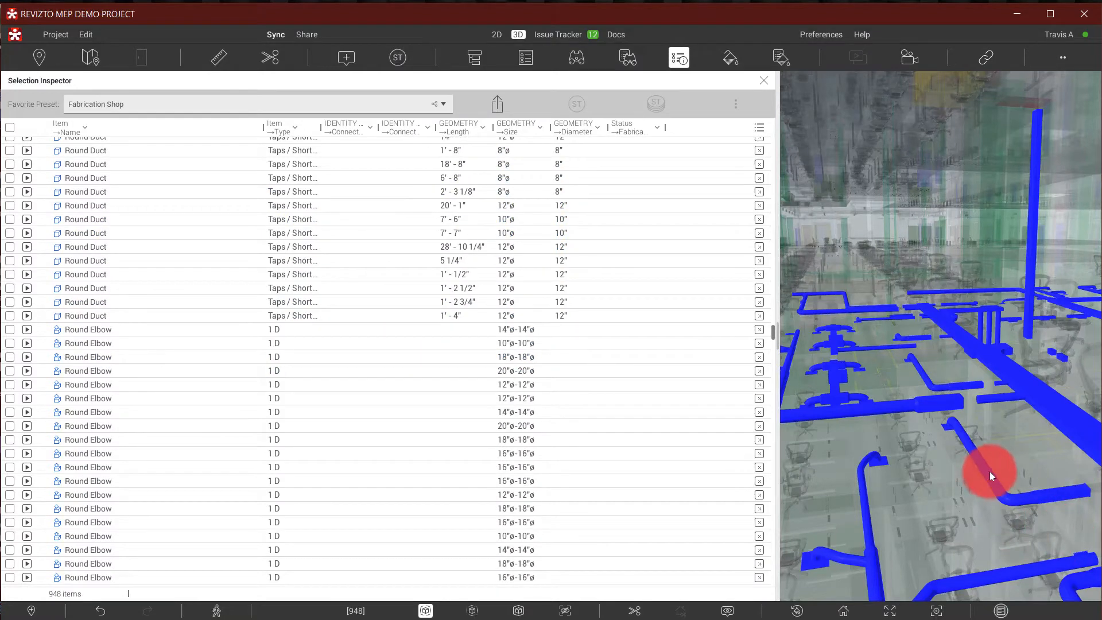
# - Select a single round duct in the model, close the Selection Inspector, and create a new search from its GEOMETRY Length property
pyautogui.doubleClick(991, 475)
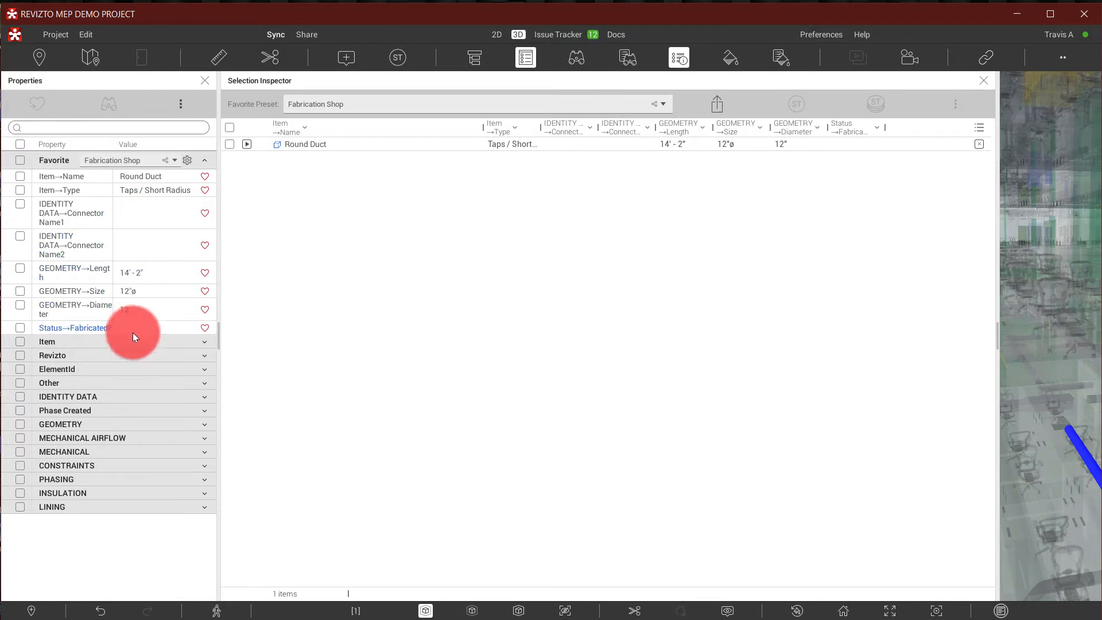
pyautogui.click(983, 80)
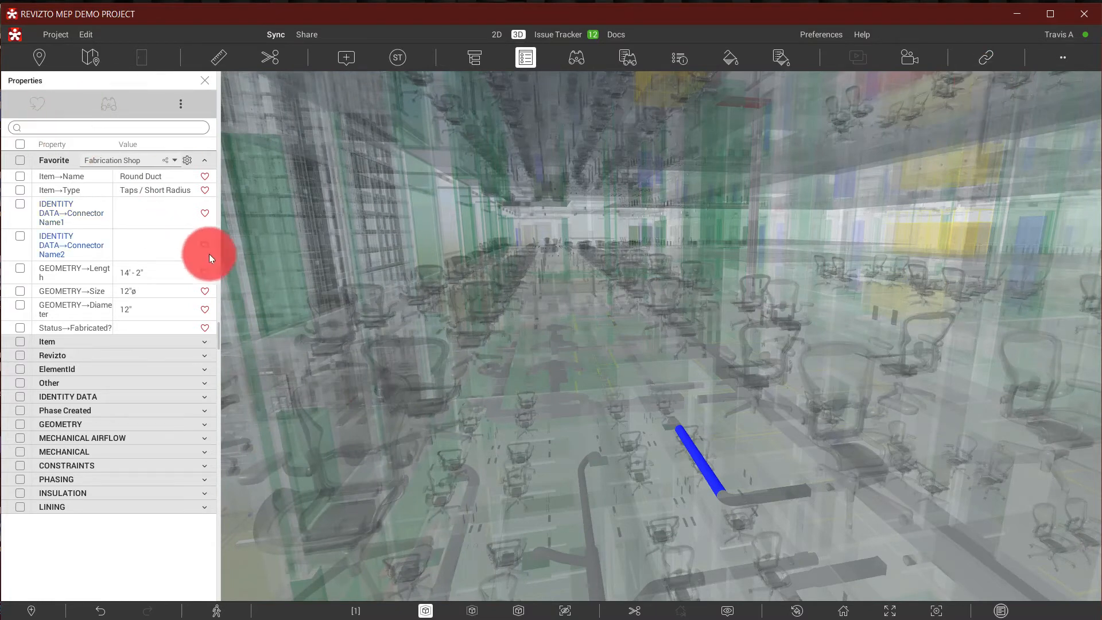
pyautogui.click(133, 278)
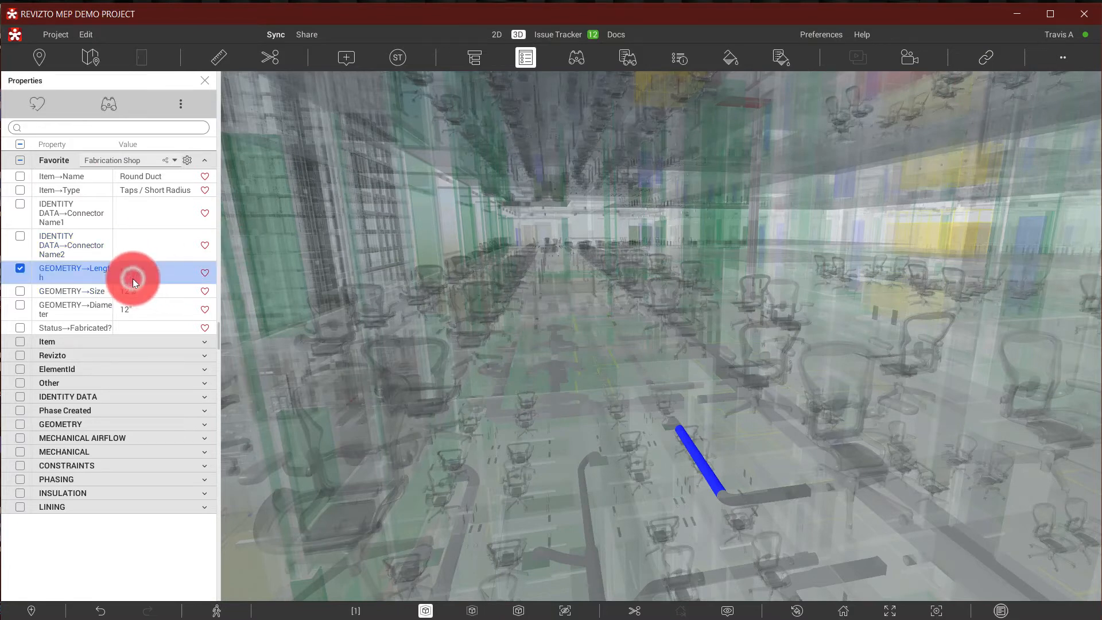
pyautogui.rightClick(138, 284)
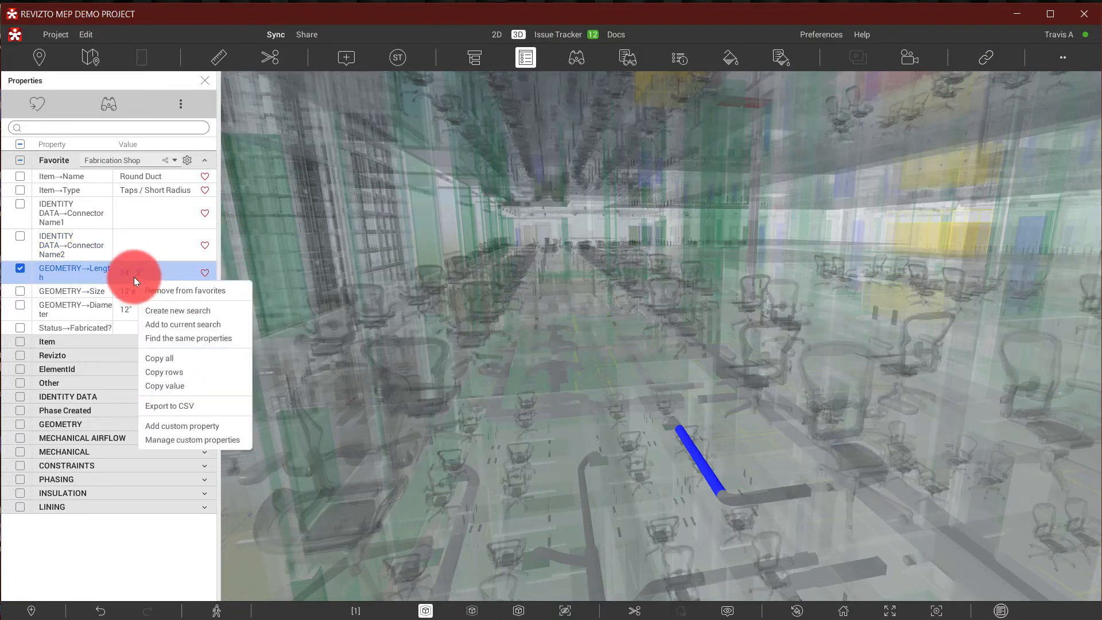
pyautogui.click(178, 311)
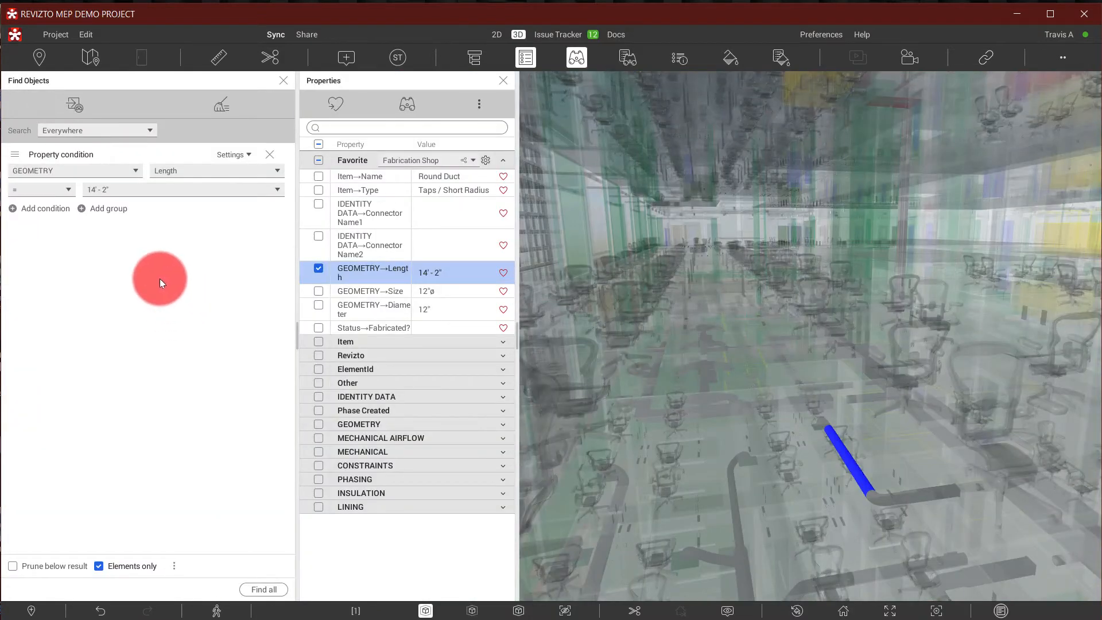
# - Change the search's Length condition to greater than 14' and find all matching objects
pyautogui.click(67, 188)
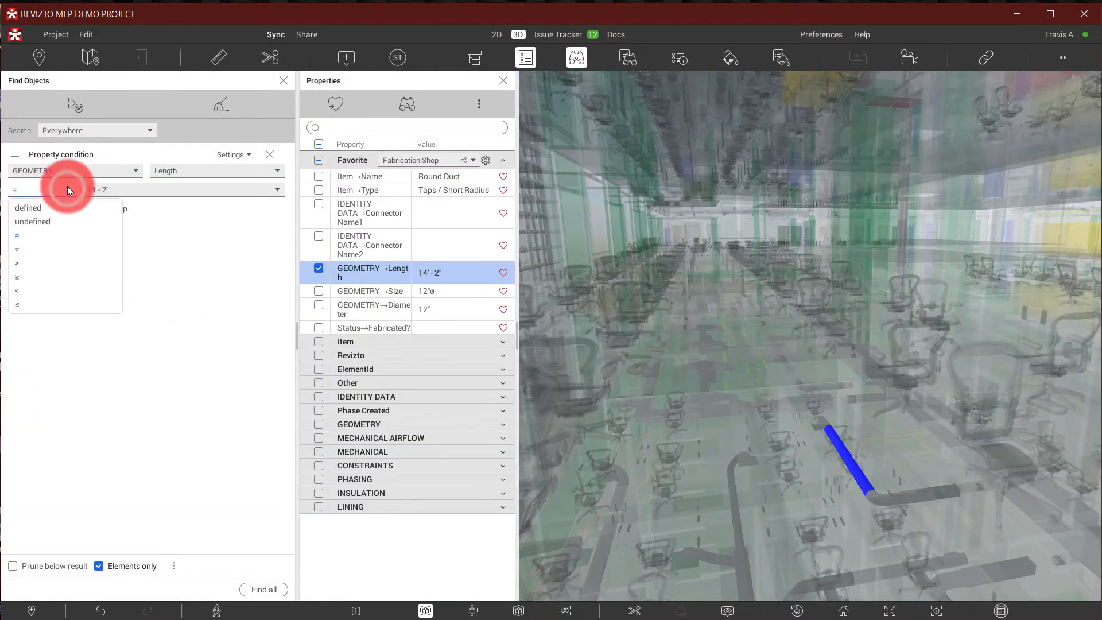
pyautogui.click(50, 265)
pyautogui.click(144, 189)
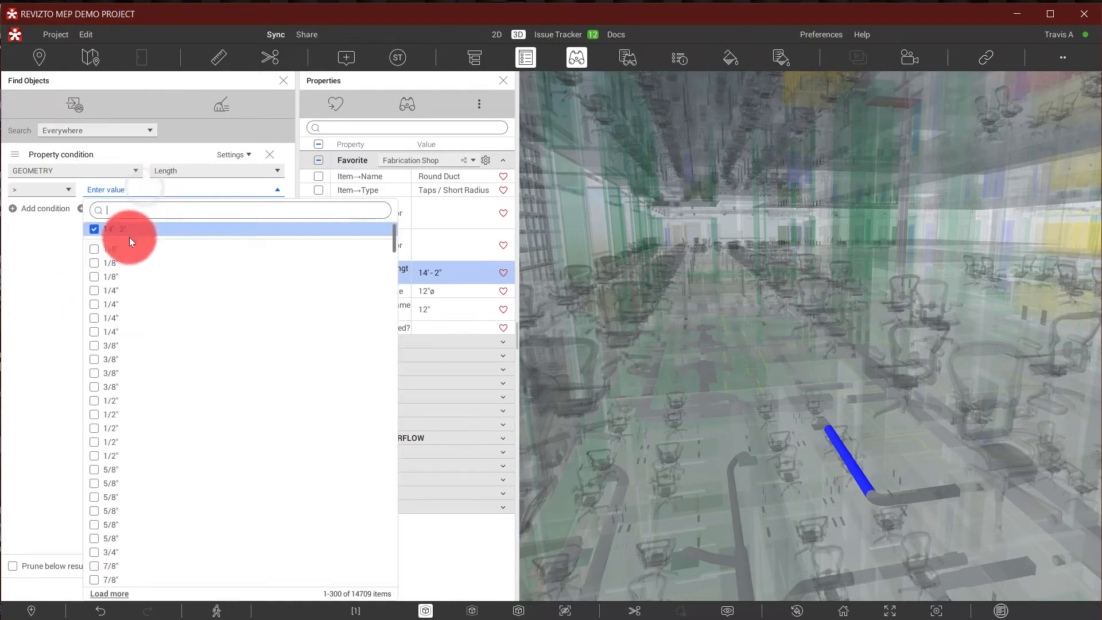
pyautogui.click(139, 204)
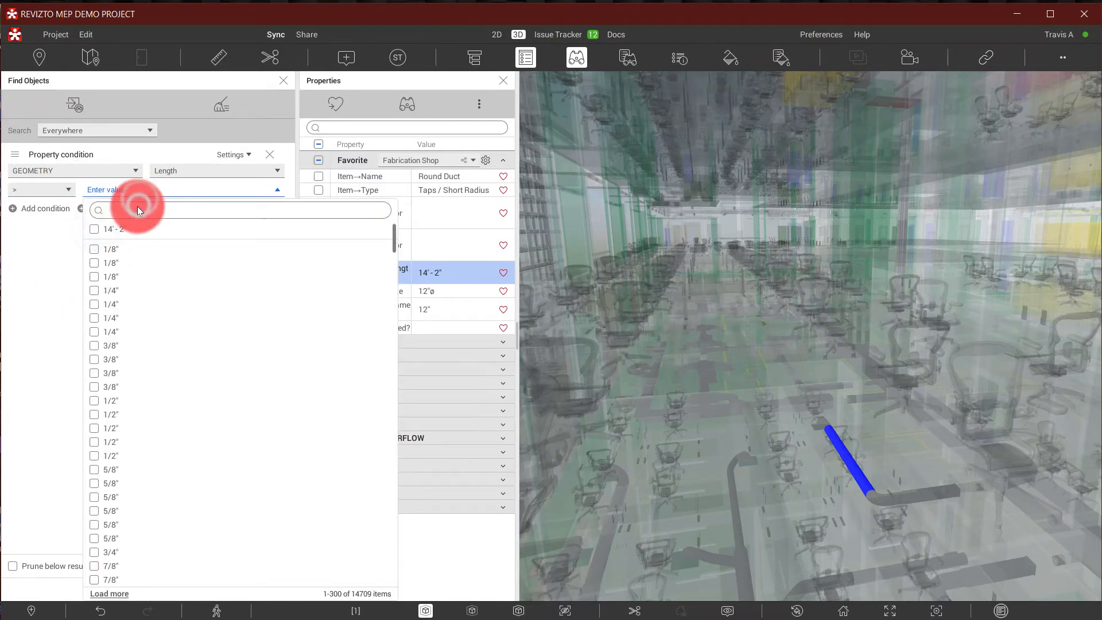
pyautogui.write('14')
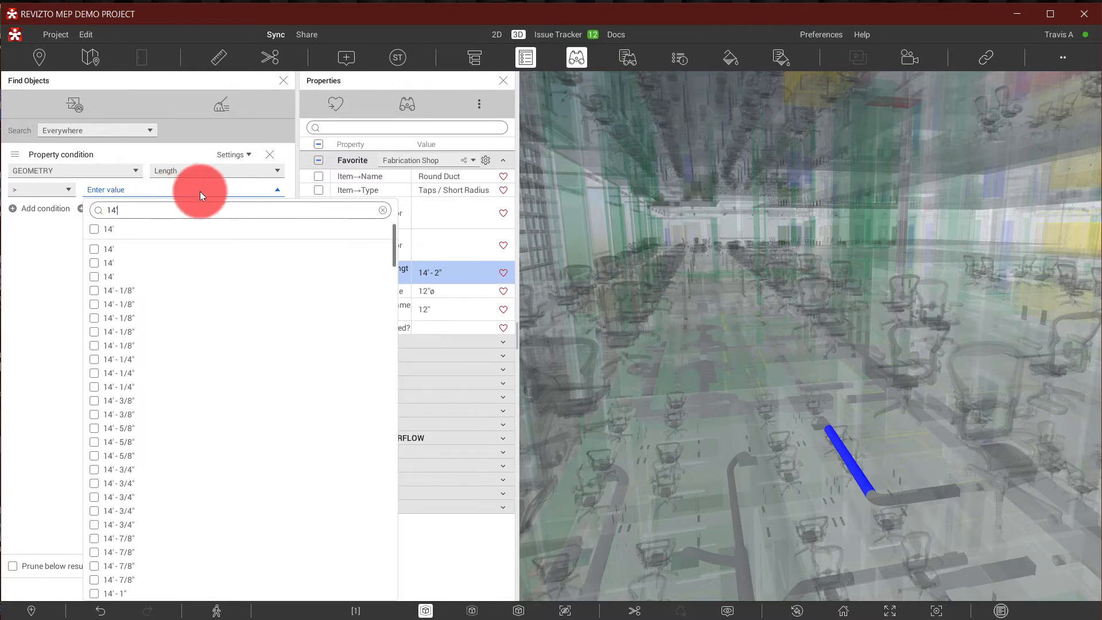
pyautogui.click(119, 227)
pyautogui.click(19, 254)
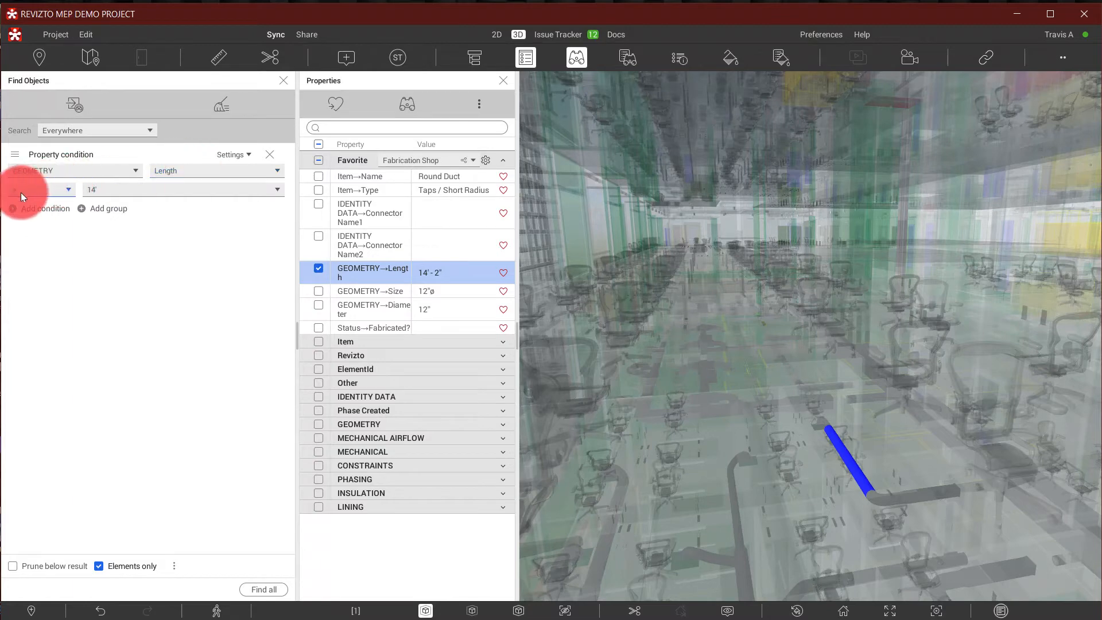
pyautogui.click(250, 591)
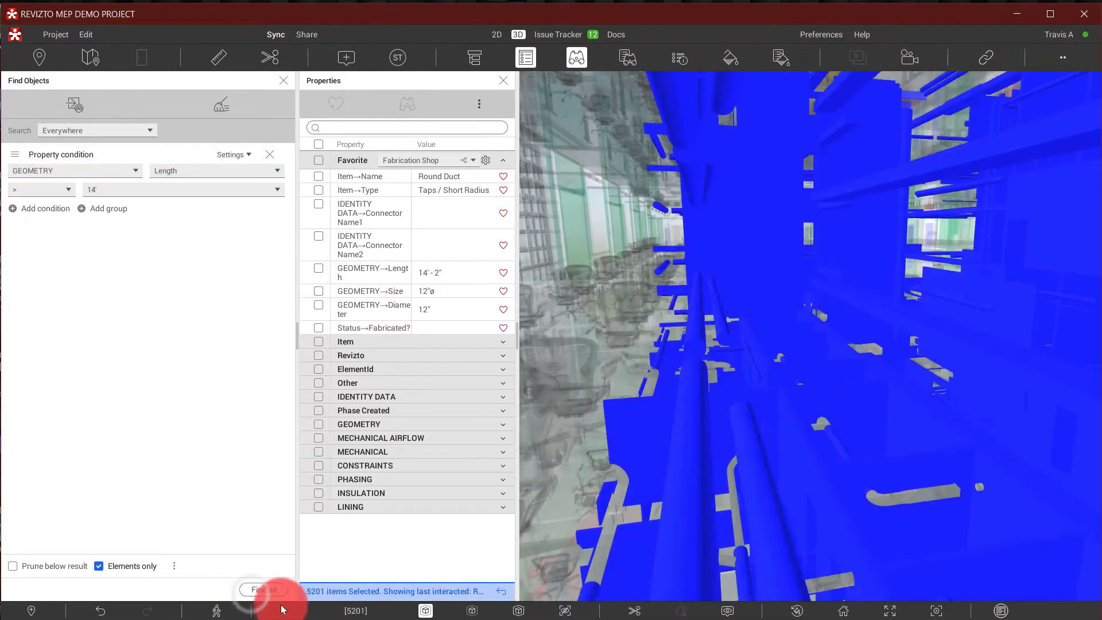
# - Look over the found objects, clear the selection, and select a single round duct in the 3D model
pyautogui.moveTo(918, 429); pyautogui.dragTo(793, 359)
pyautogui.moveTo(793, 358); pyautogui.dragTo(789, 355, button='right')
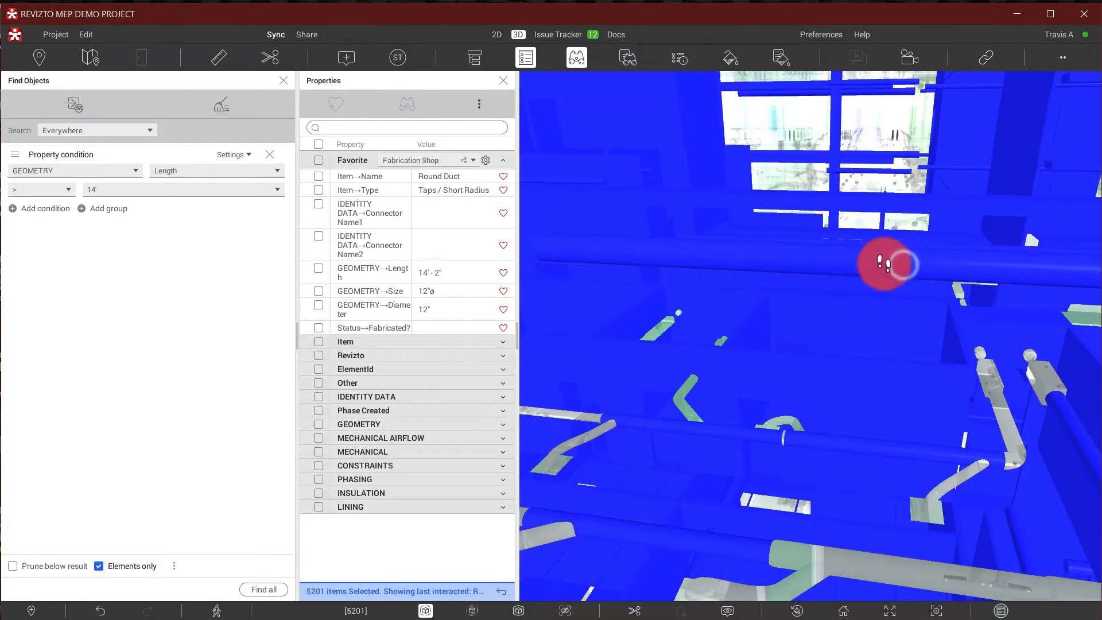
pyautogui.press('Escape')
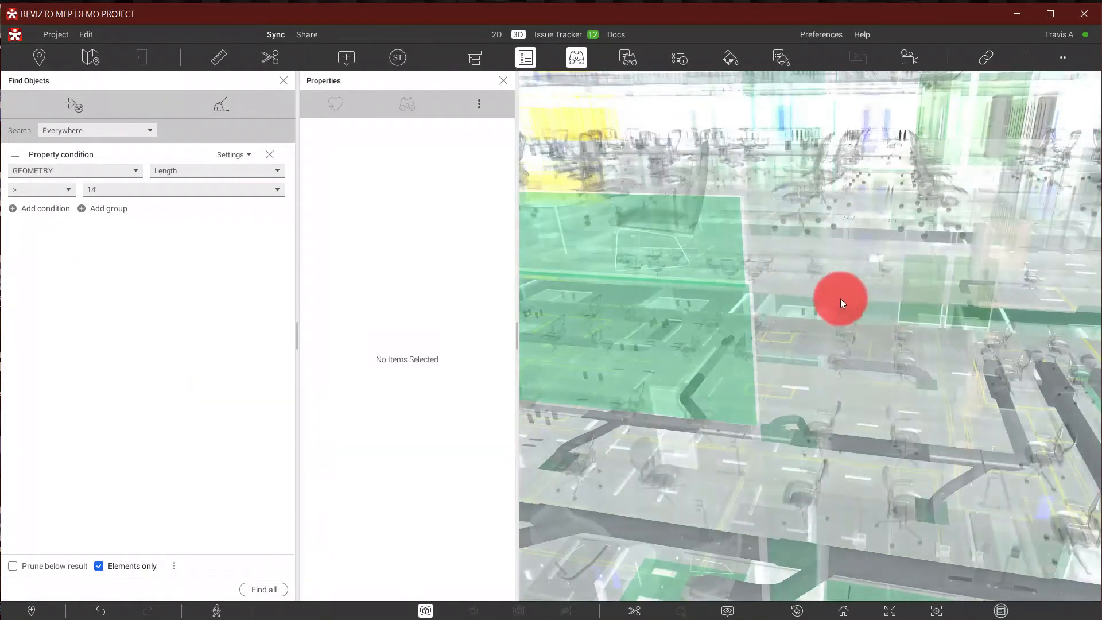
pyautogui.scroll(4, 834, 498)
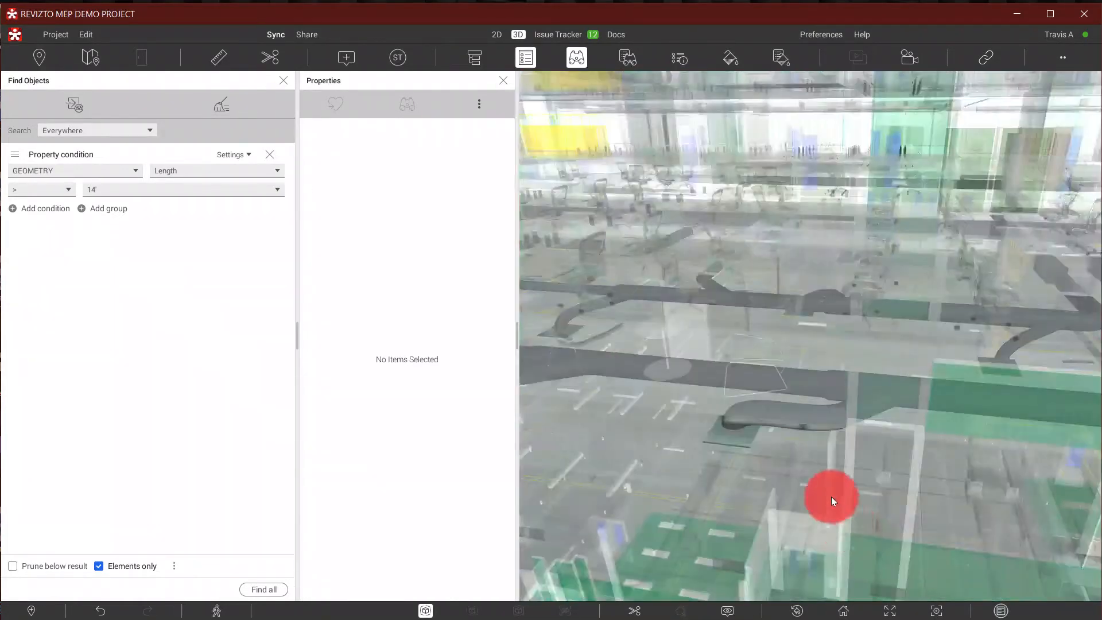
pyautogui.moveTo(769, 371); pyautogui.dragTo(997, 398, button='right')
pyautogui.moveTo(997, 398); pyautogui.dragTo(969, 235)
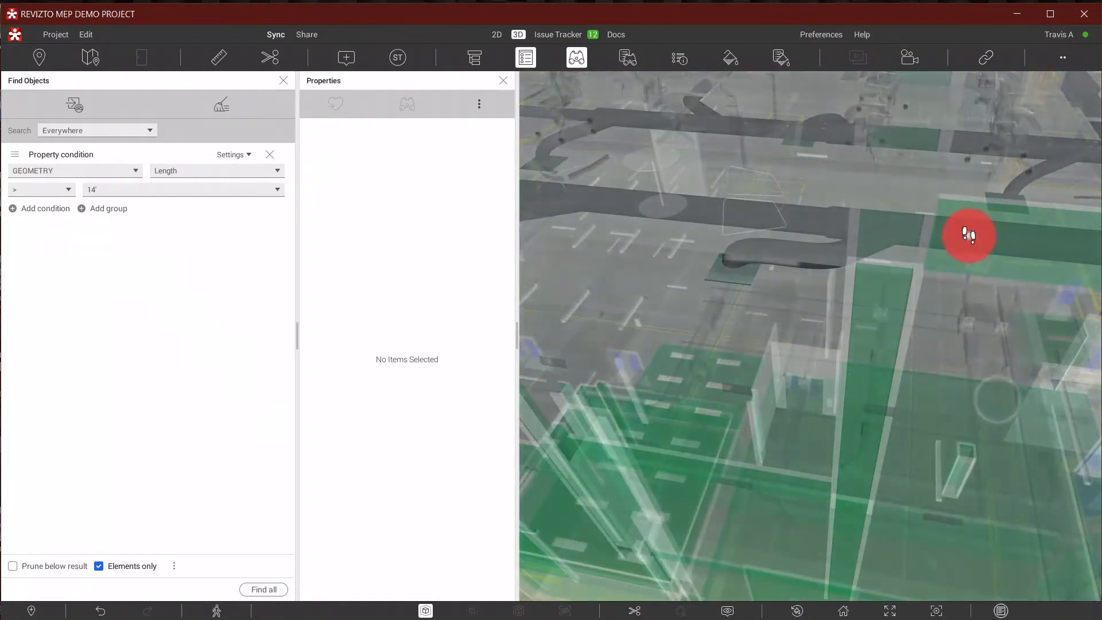
pyautogui.click(968, 235)
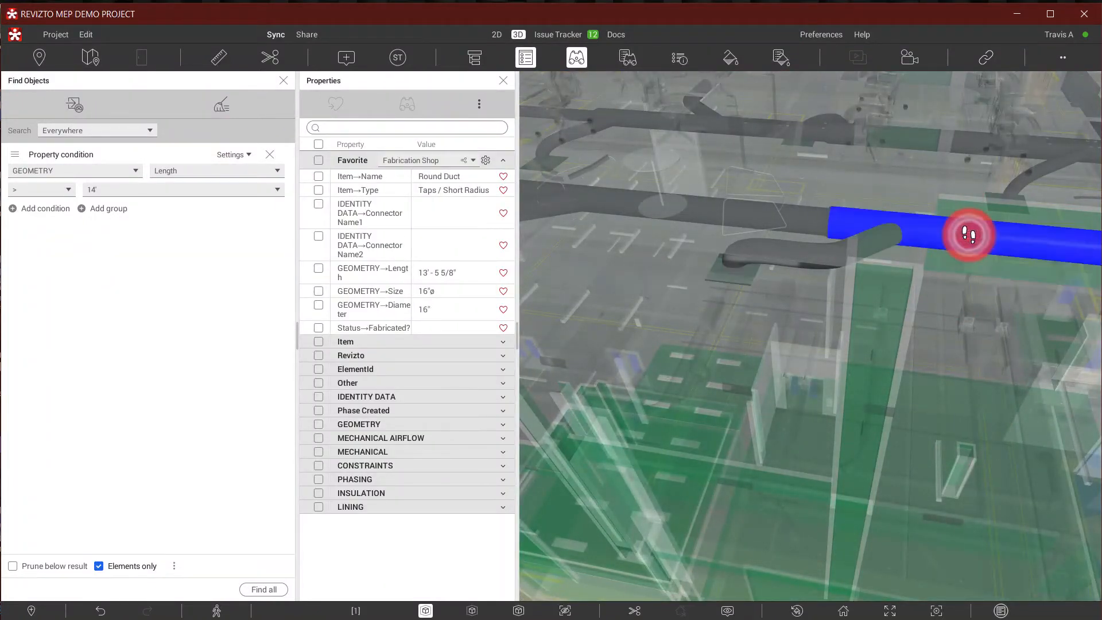
# - Add the duct's Item Name, Round Duct, to the current search and find all matching objects
pyautogui.rightClick(432, 176)
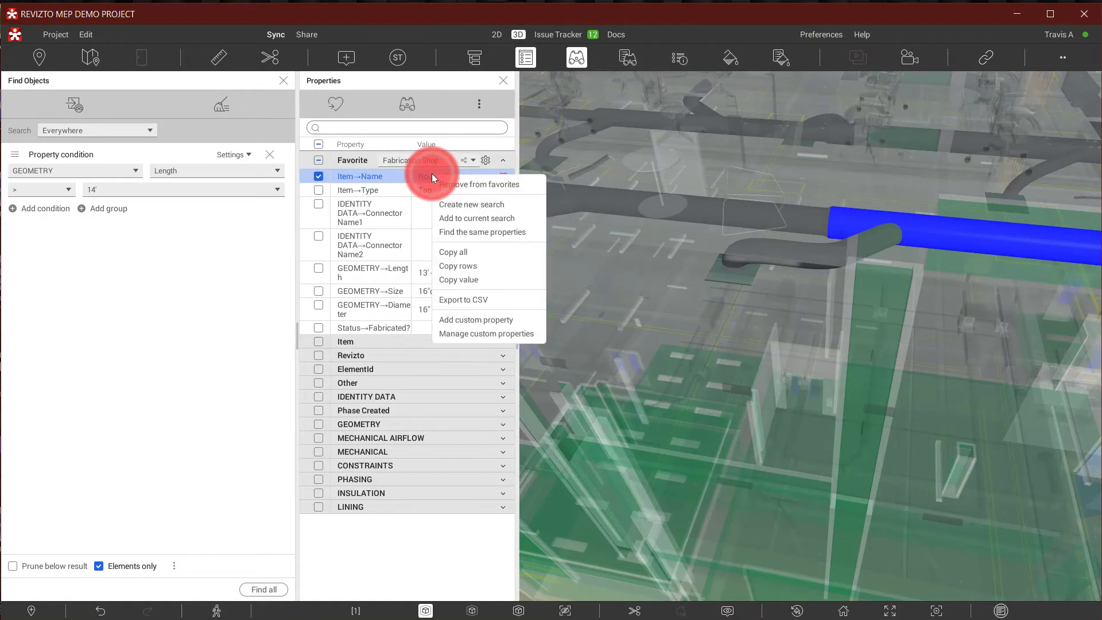
pyautogui.click(450, 218)
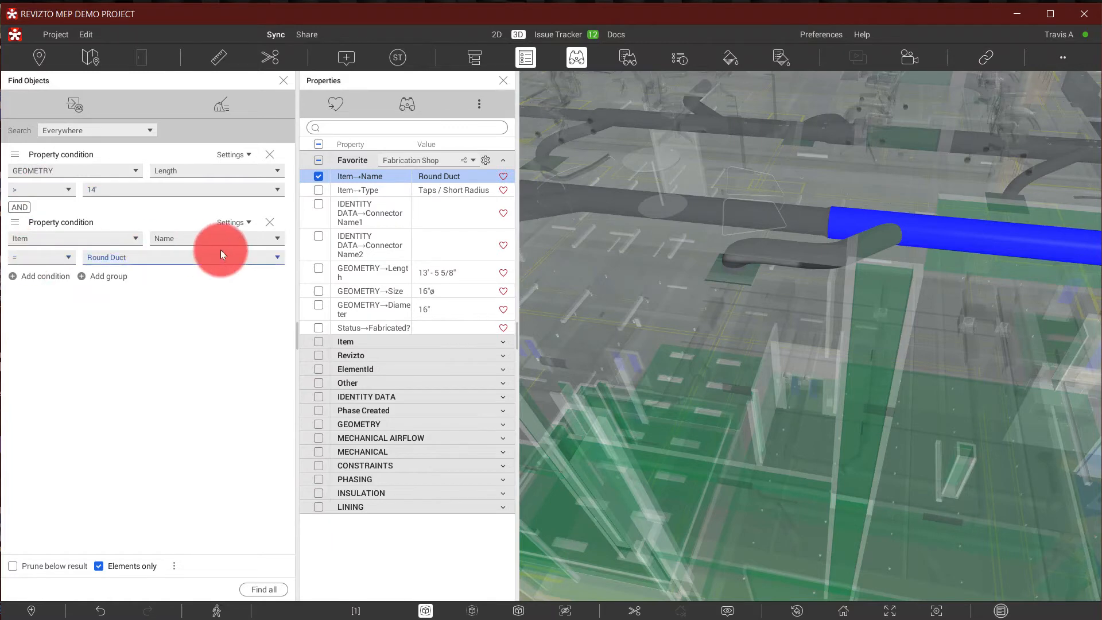
pyautogui.click(283, 588)
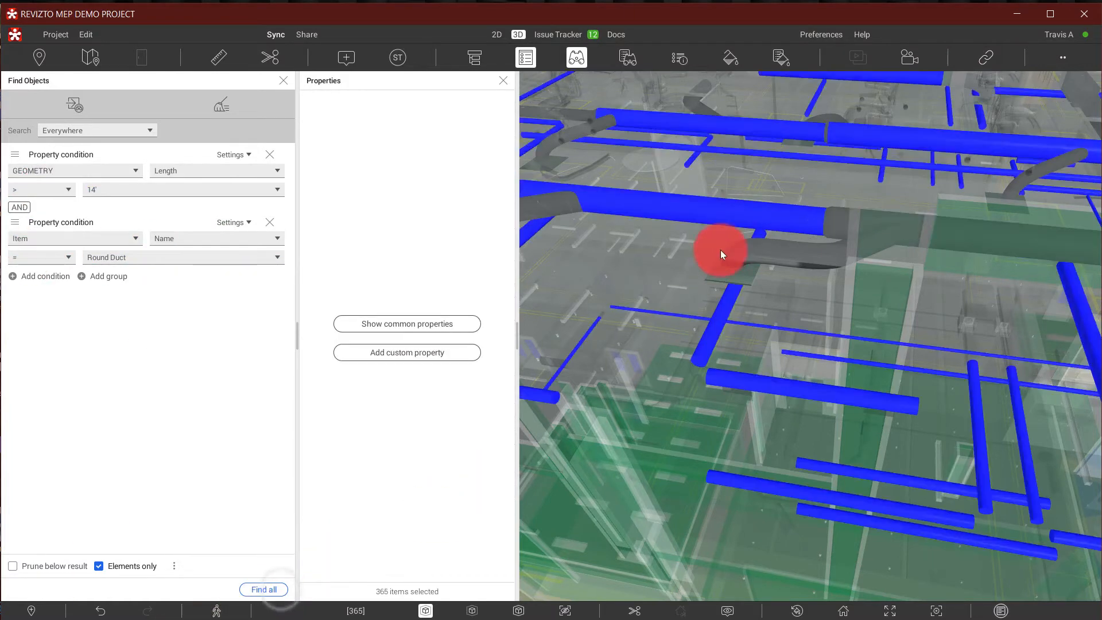
# - Isolate the found round ducts so that only they are shown in the 3D model
pyautogui.moveTo(666, 350); pyautogui.dragTo(523, 611)
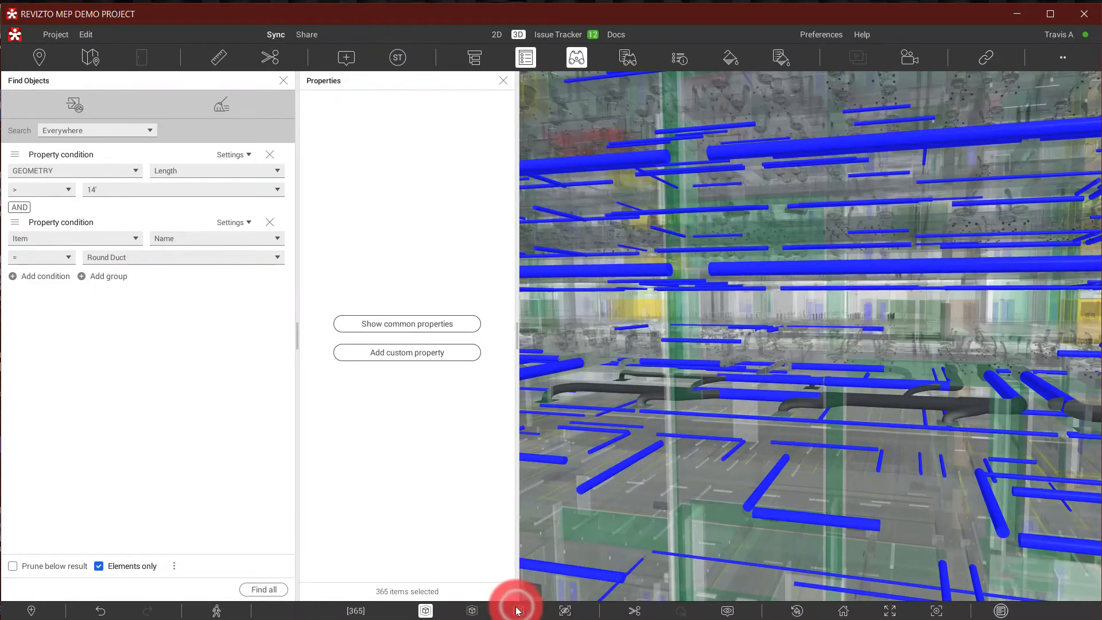
pyautogui.click(519, 610)
pyautogui.moveTo(749, 505); pyautogui.dragTo(771, 347)
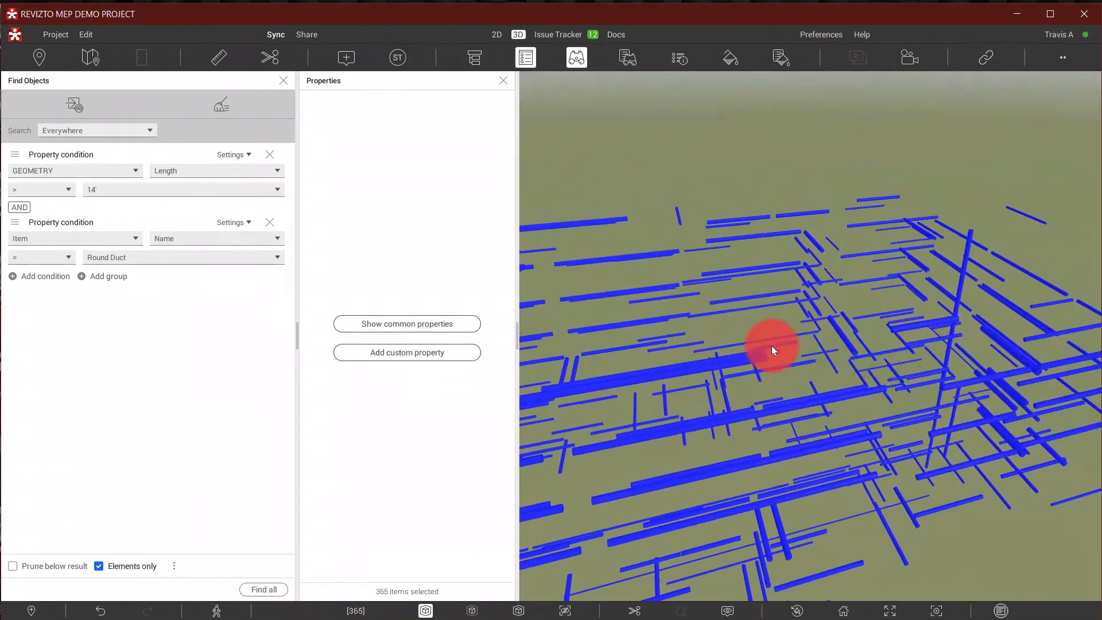
# - List the isolated round ducts in the Selection Inspector and review their lengths and sizes
pyautogui.click(675, 60)
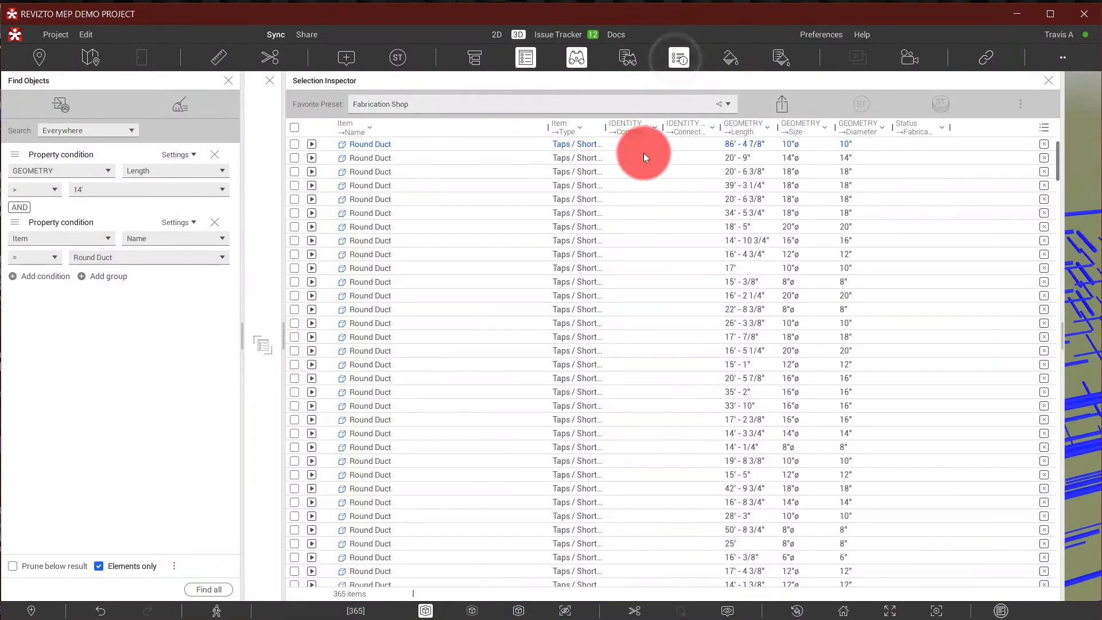
pyautogui.click(580, 155)
pyautogui.click(745, 153)
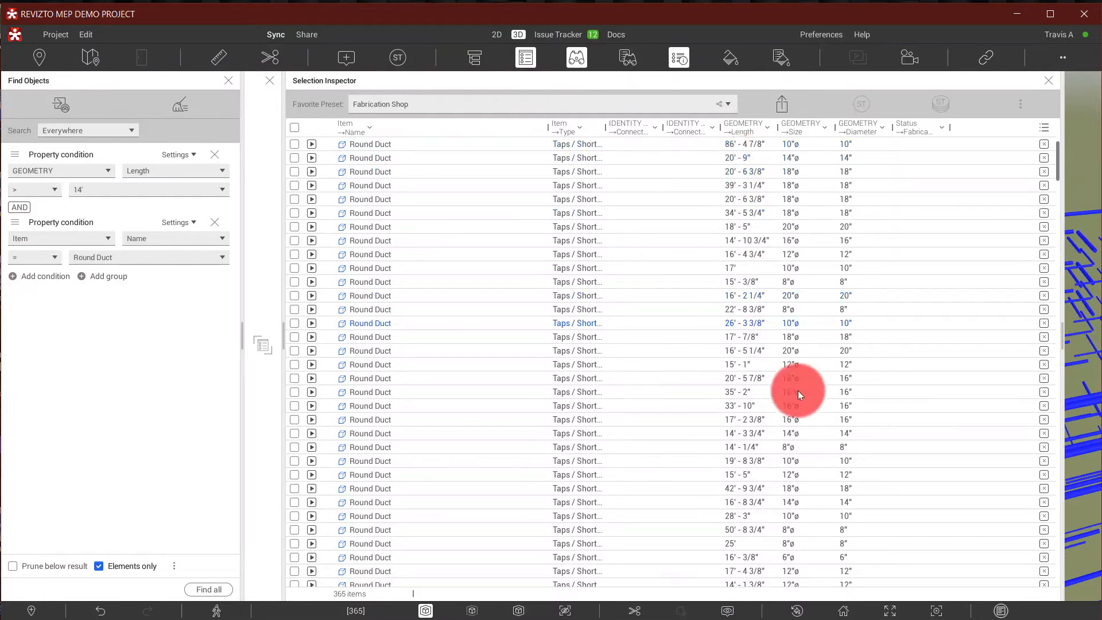
pyautogui.click(765, 133)
pyautogui.click(233, 141)
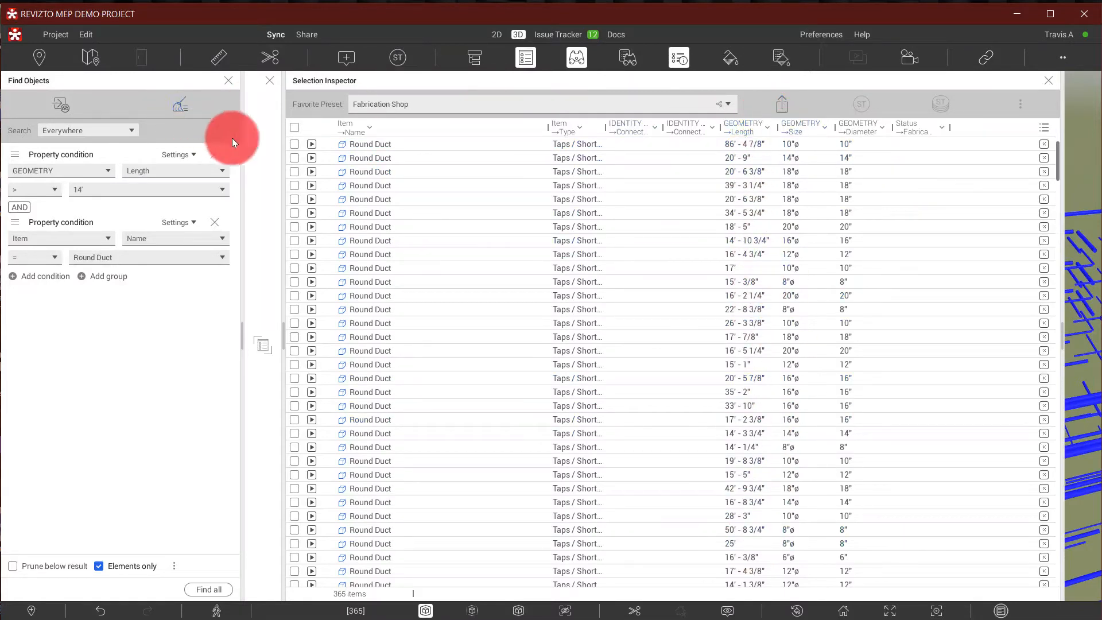
# - Check all round ducts in the list and place a Project Manager stamp on them in the 3D view
pyautogui.click(294, 127)
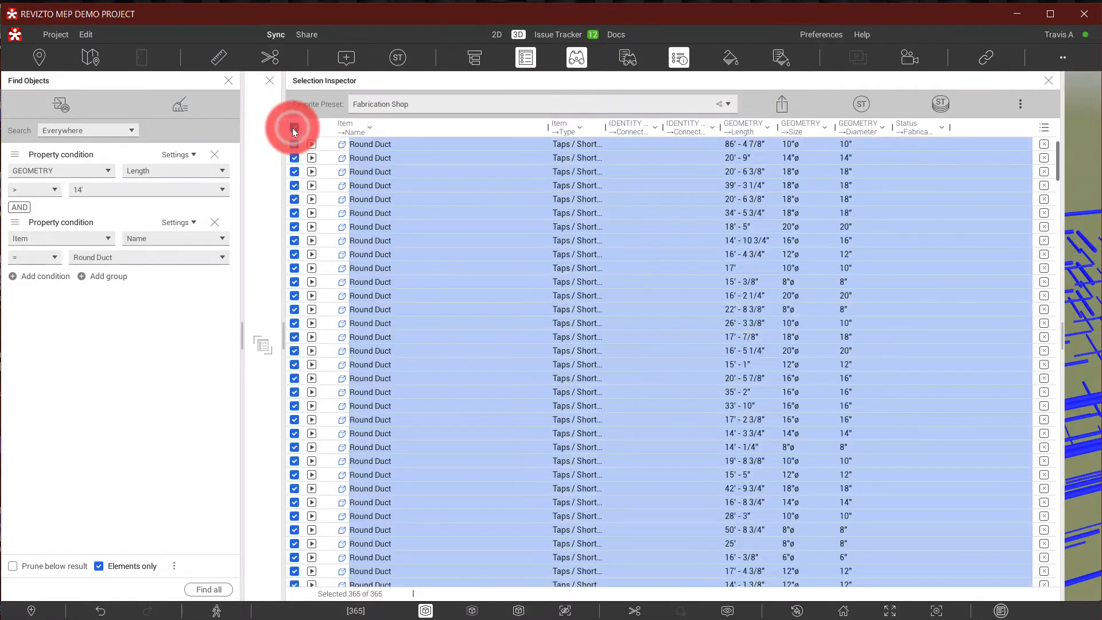
pyautogui.click(863, 105)
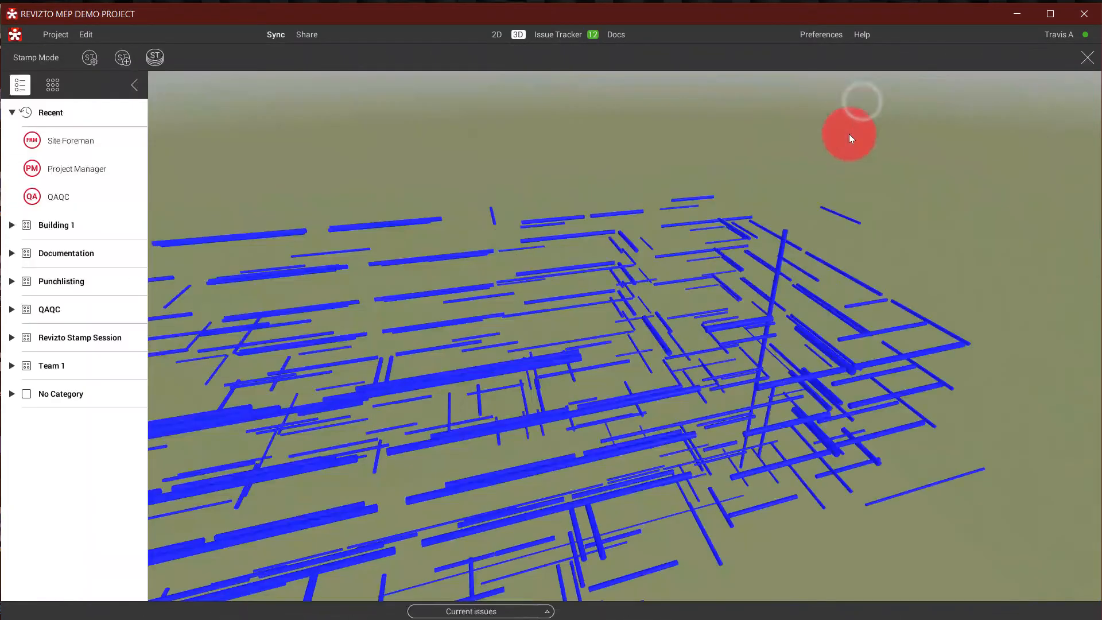
pyautogui.click(55, 196)
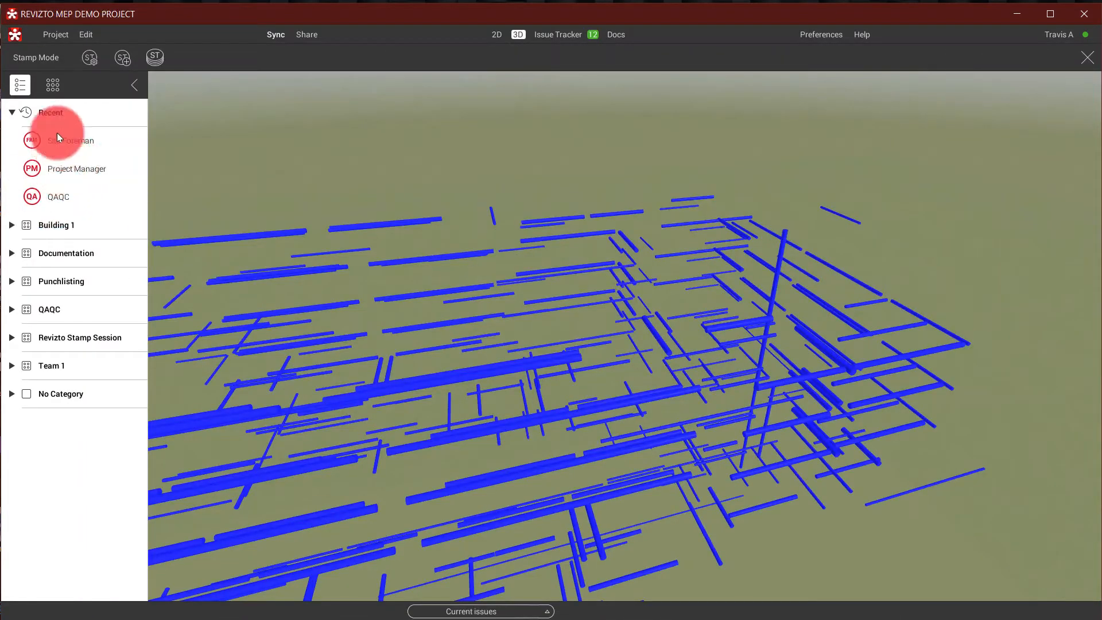
pyautogui.click(57, 171)
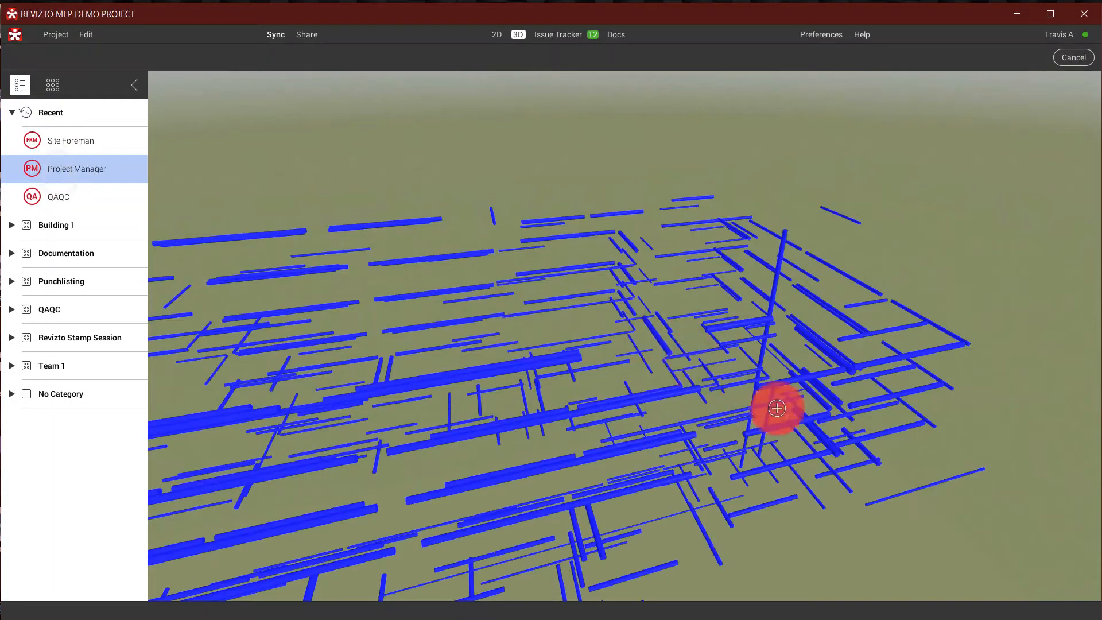
pyautogui.click(852, 371)
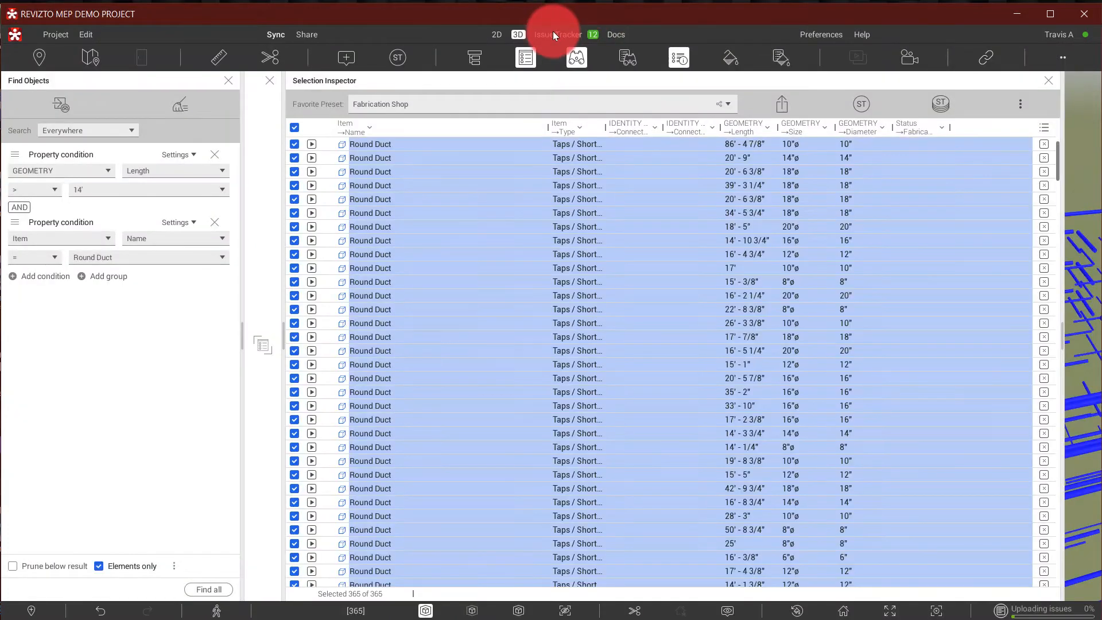
# - Review the newly stamped Project Manager issue in the Issue Tracker together with its 3D view of the round ducts
pyautogui.click(553, 35)
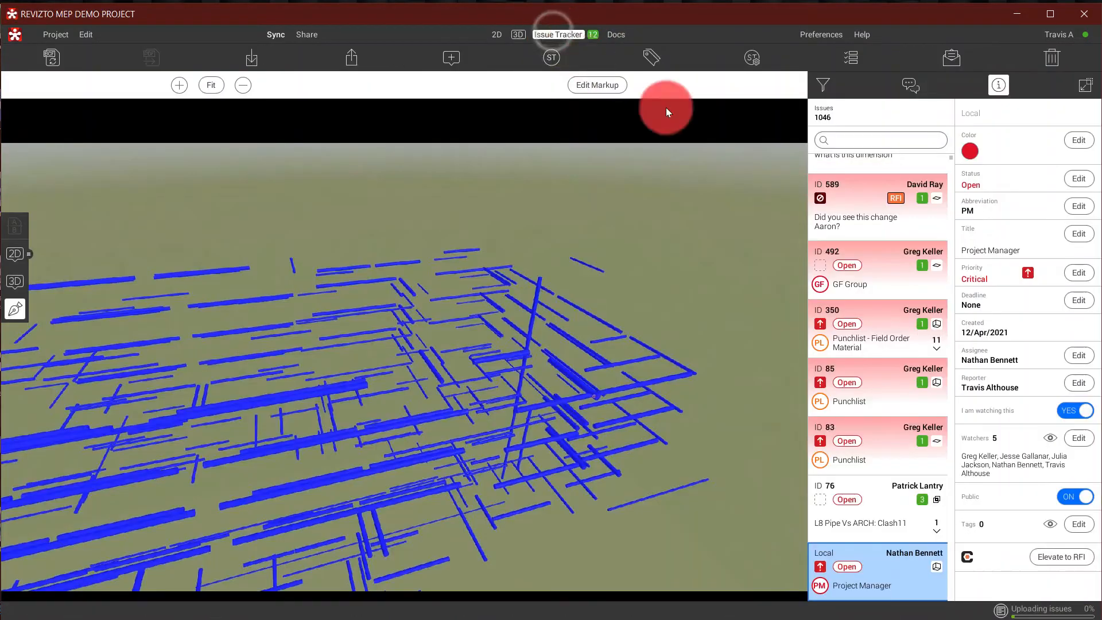
pyautogui.scroll(-2, 874, 553)
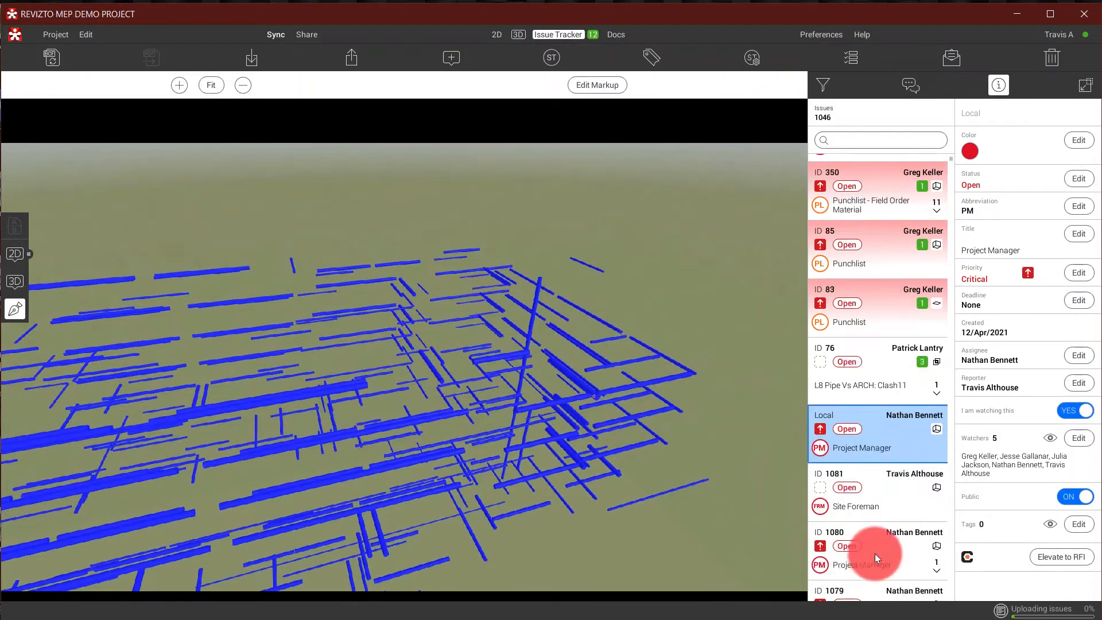
pyautogui.click(902, 383)
pyautogui.click(874, 438)
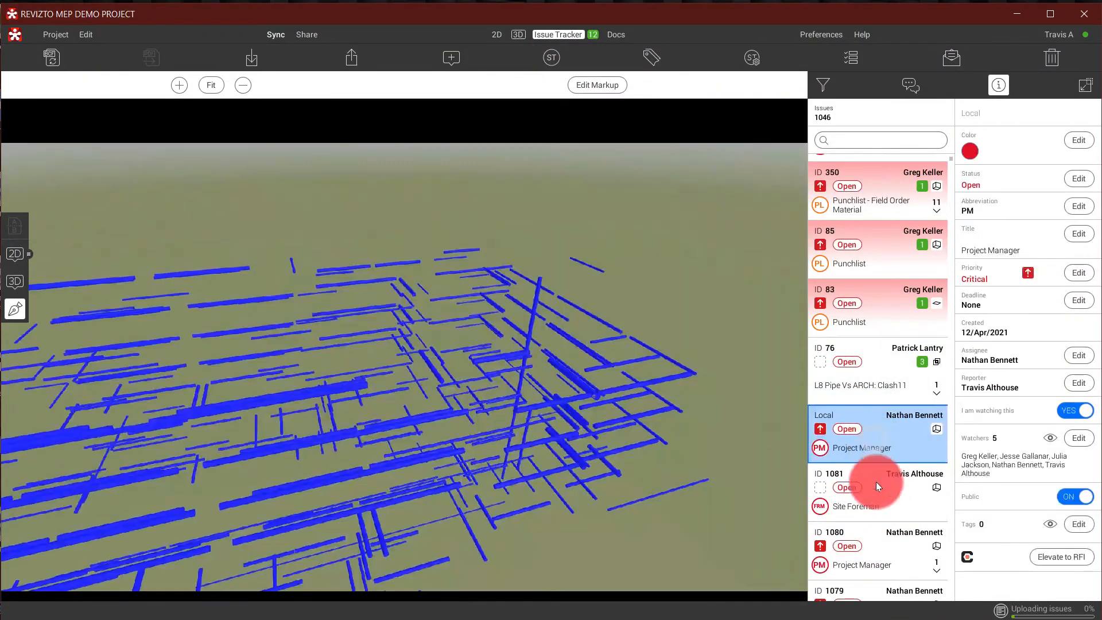
pyautogui.click(15, 281)
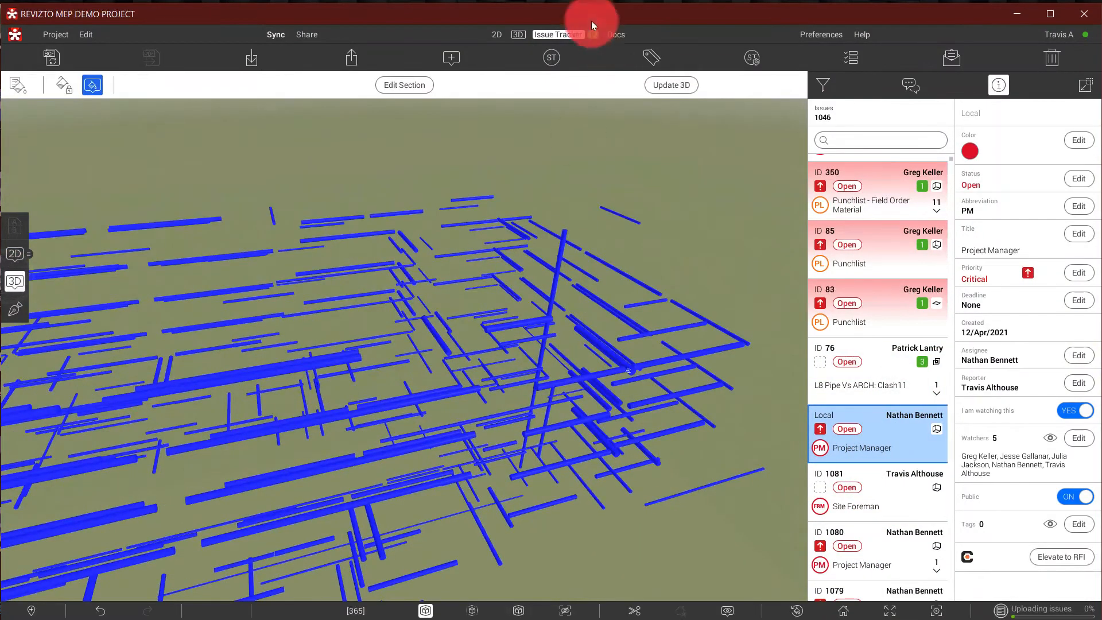
pyautogui.click(518, 34)
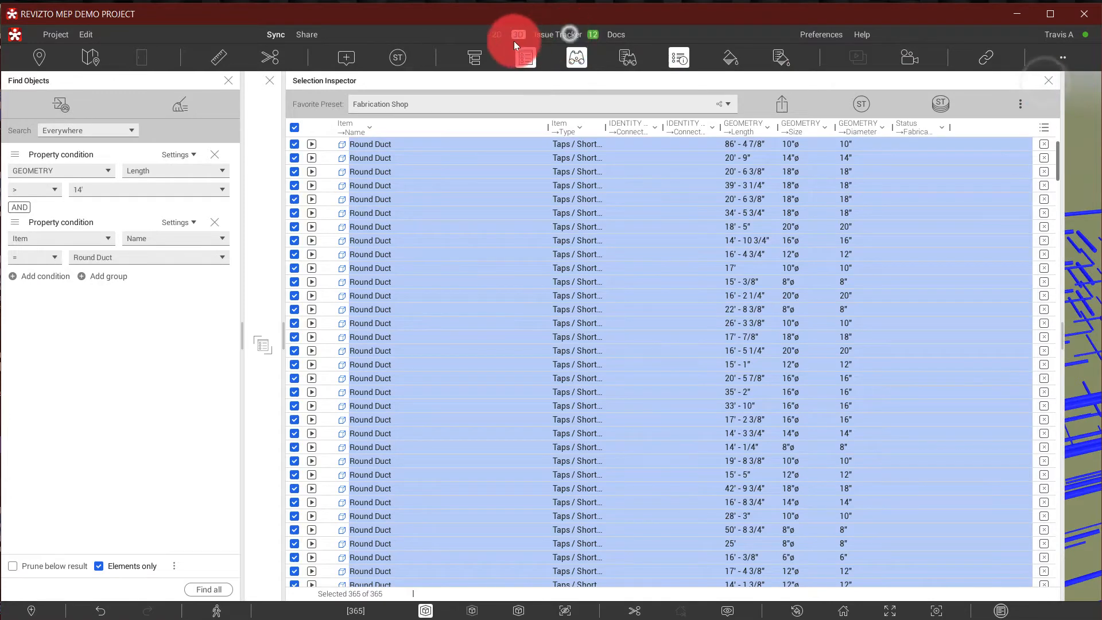
pyautogui.click(567, 35)
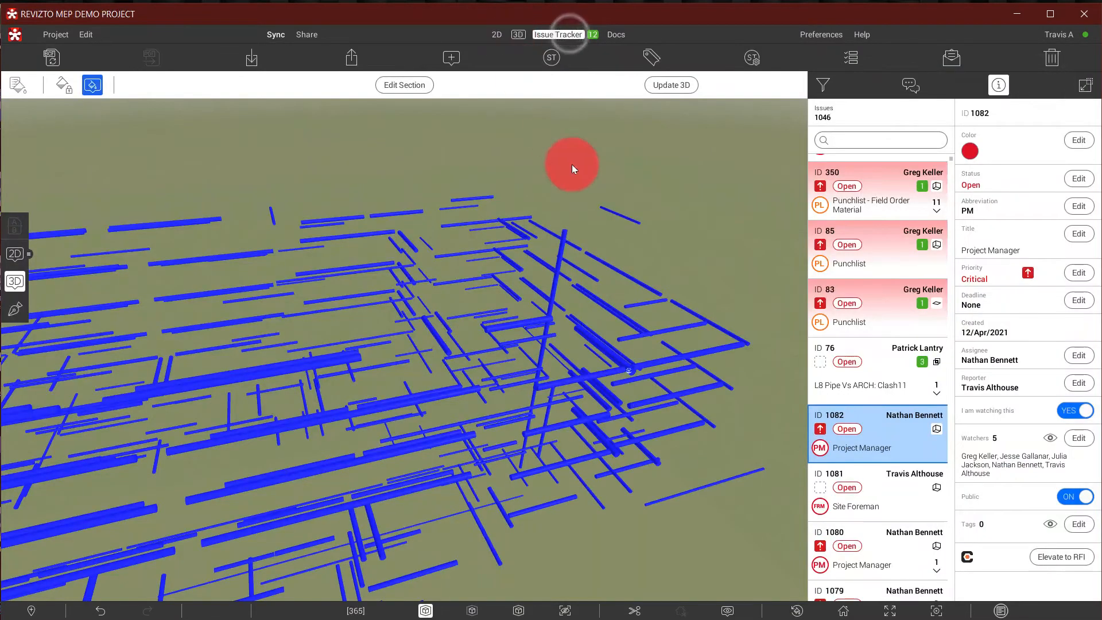
# - Extend the new issue's title to "Project Manager - Duct Order 1234"
pyautogui.click(1078, 232)
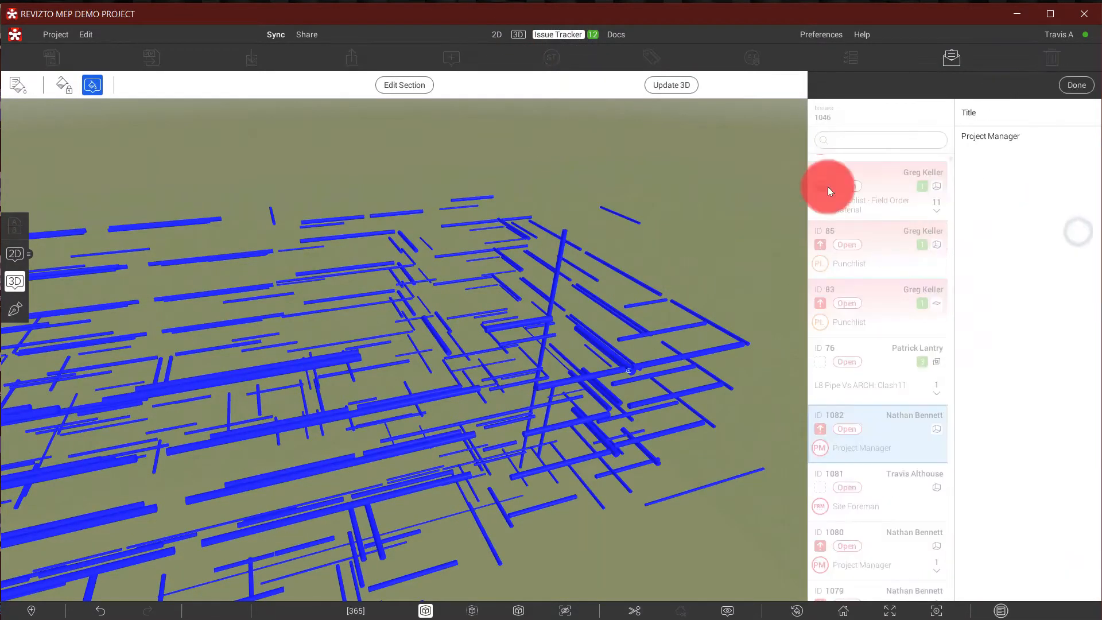
pyautogui.click(1029, 143)
pyautogui.click(1032, 135)
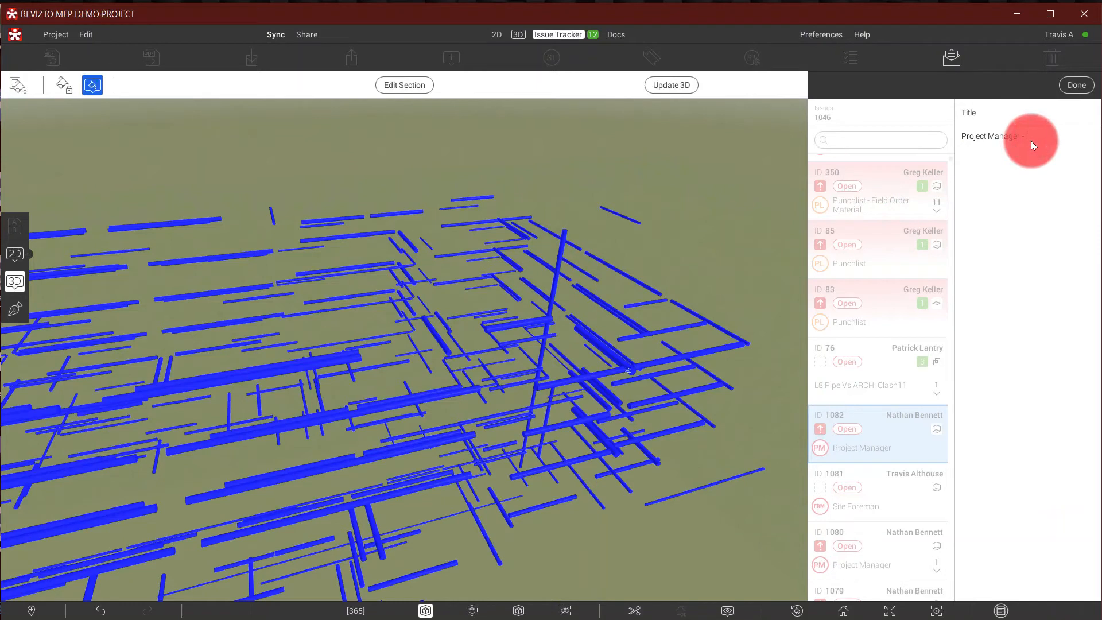
pyautogui.write('- Duct Order 1234')
pyautogui.click(1074, 84)
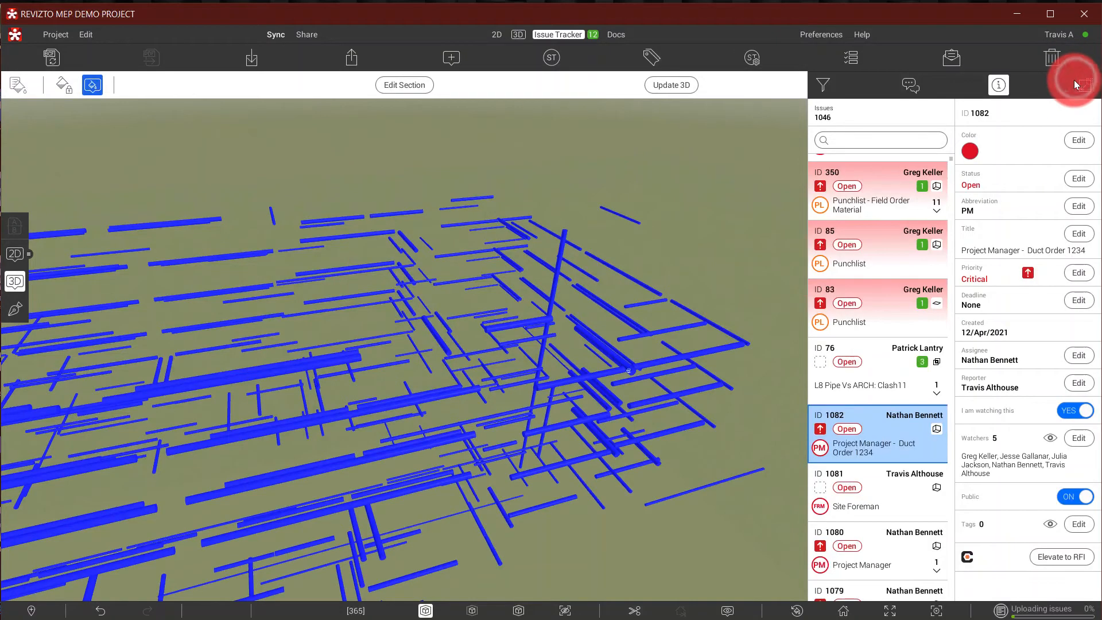
# - Advance the duct order issue's status to In Progress and on to Solved
pyautogui.click(1044, 174)
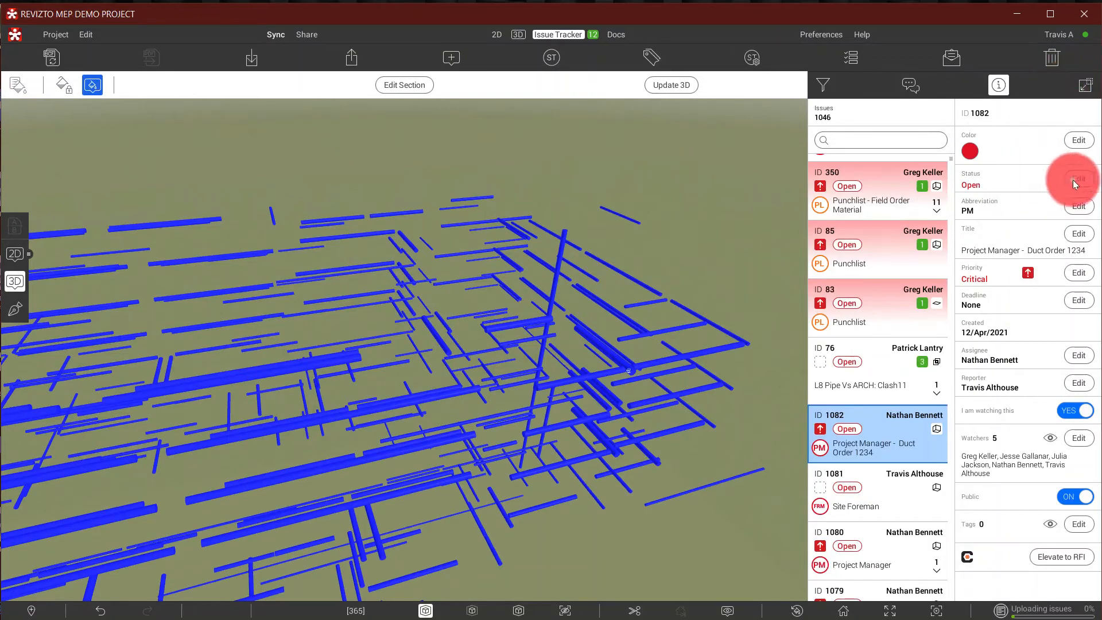
pyautogui.click(980, 164)
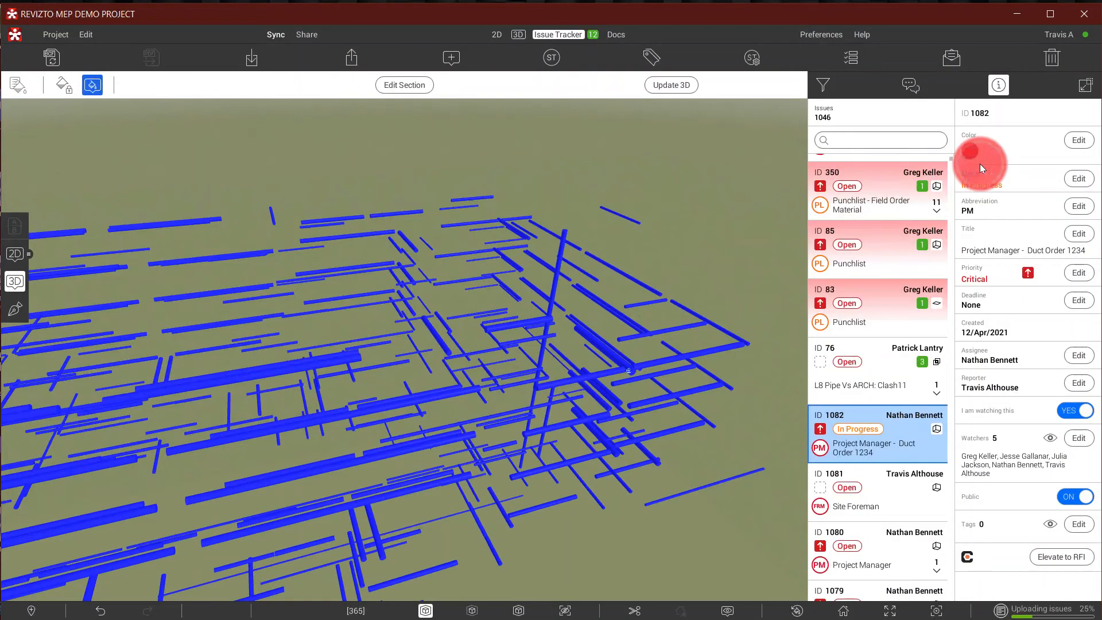
pyautogui.click(1071, 188)
pyautogui.click(982, 182)
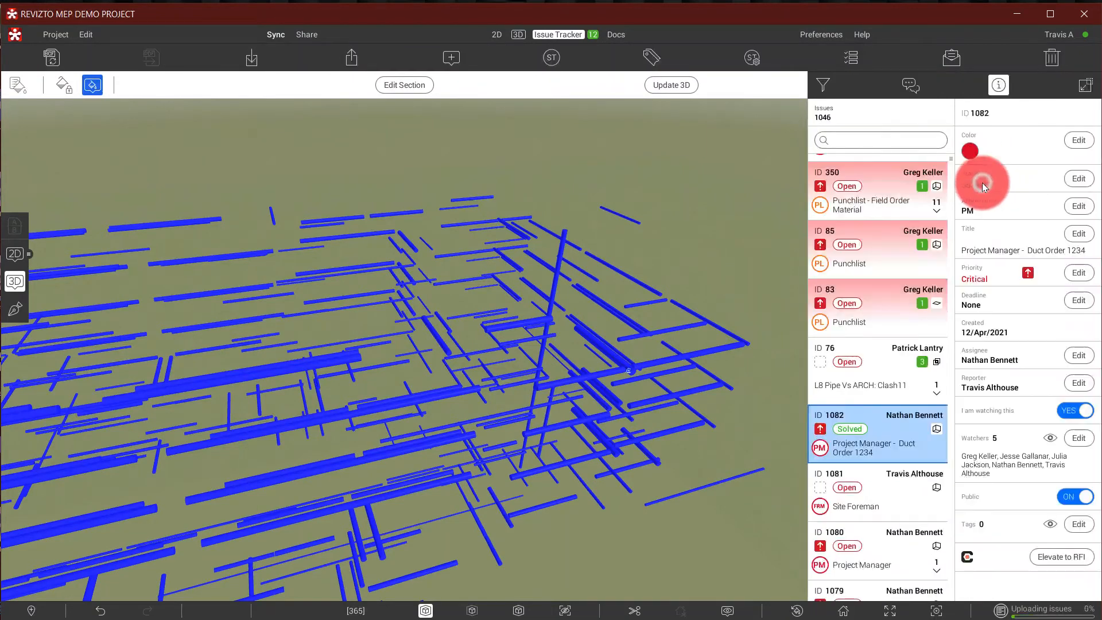
# - Post the comment "df ghsg gh rthrthrt" in the duct order issue's chat and look at the attachment options
pyautogui.click(911, 85)
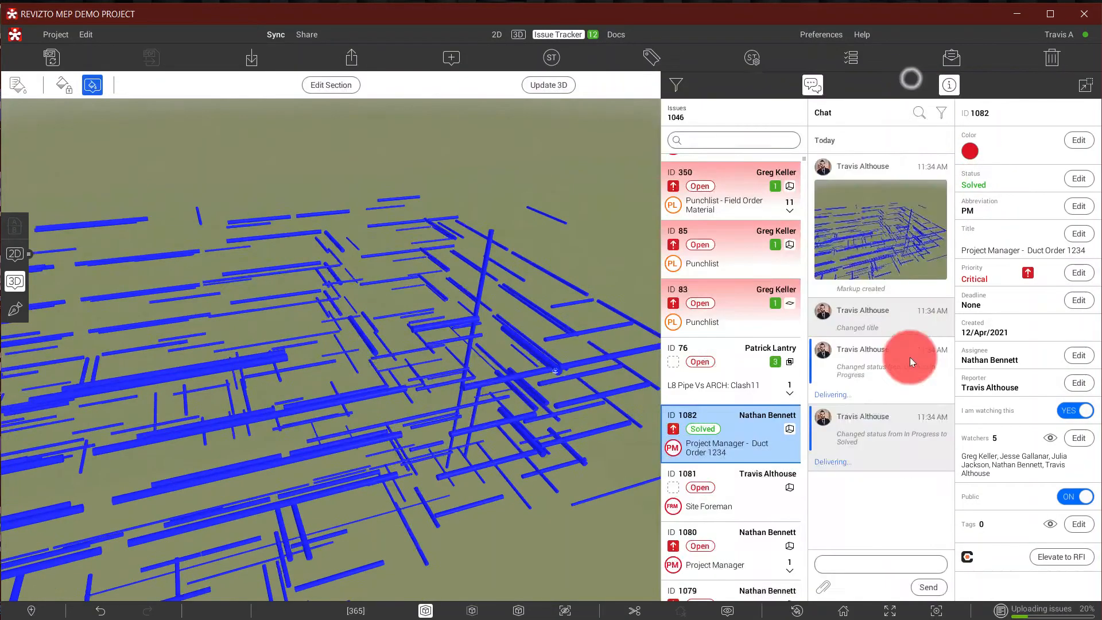
pyautogui.click(867, 567)
pyautogui.write('df ghsg gh rthrthrt')
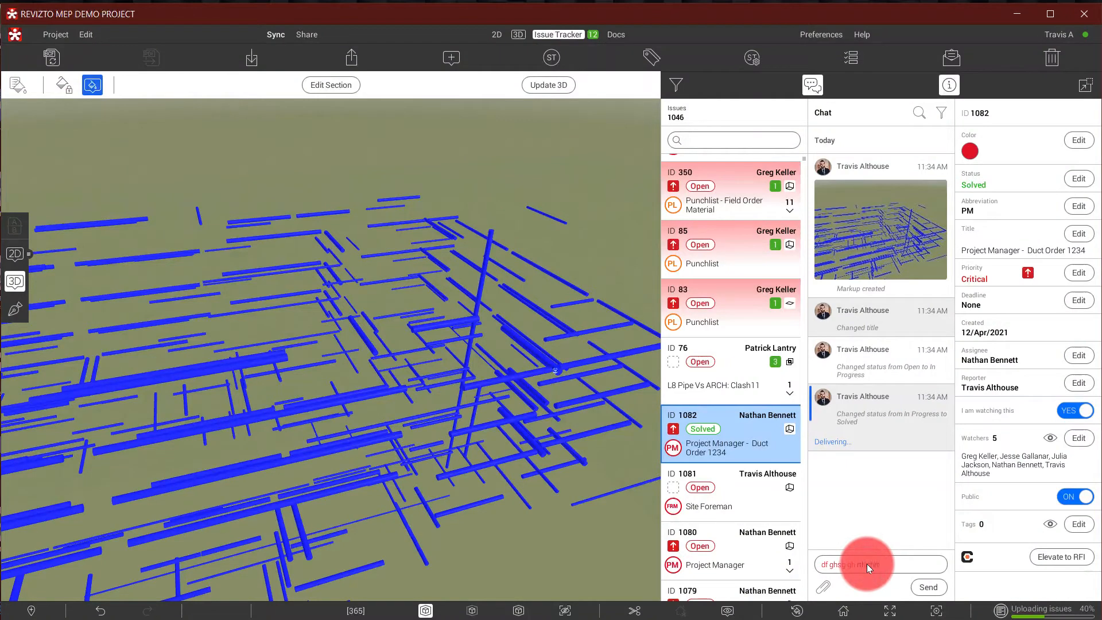
pyautogui.press('Return')
pyautogui.click(832, 588)
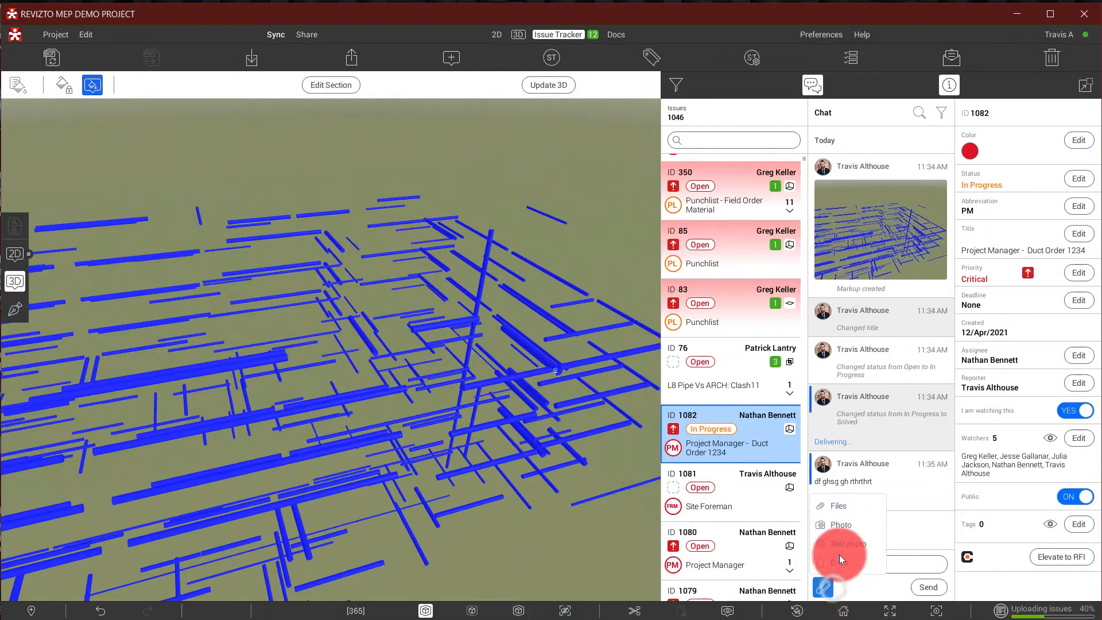
pyautogui.click(941, 529)
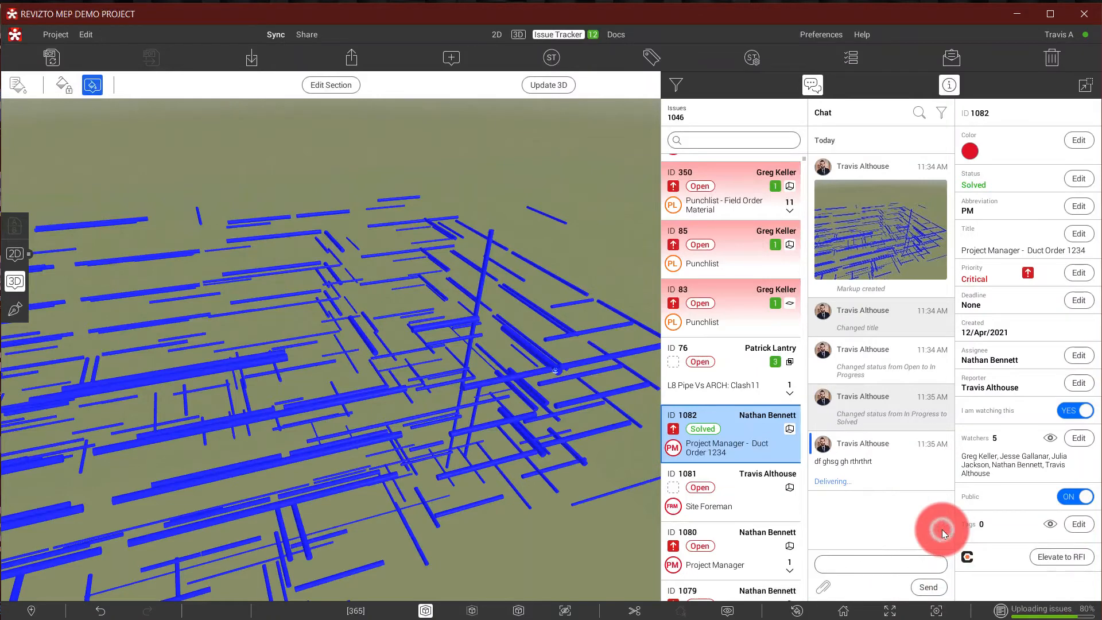
# - Find the round ducts shorter than 14' in the 3D model and isolate them
pyautogui.click(518, 35)
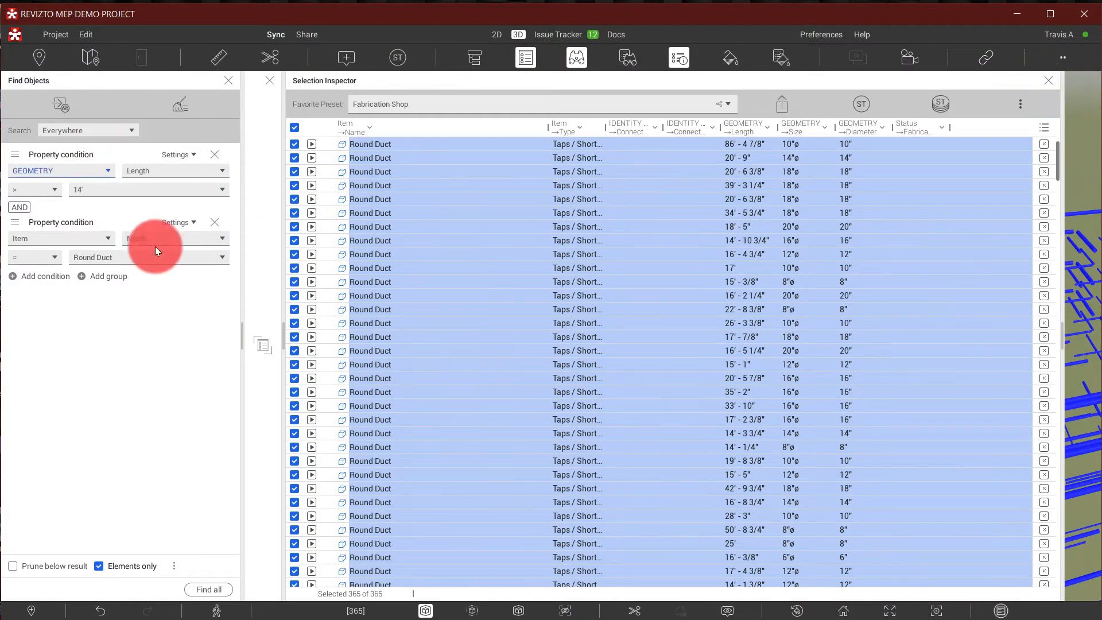
pyautogui.click(1048, 81)
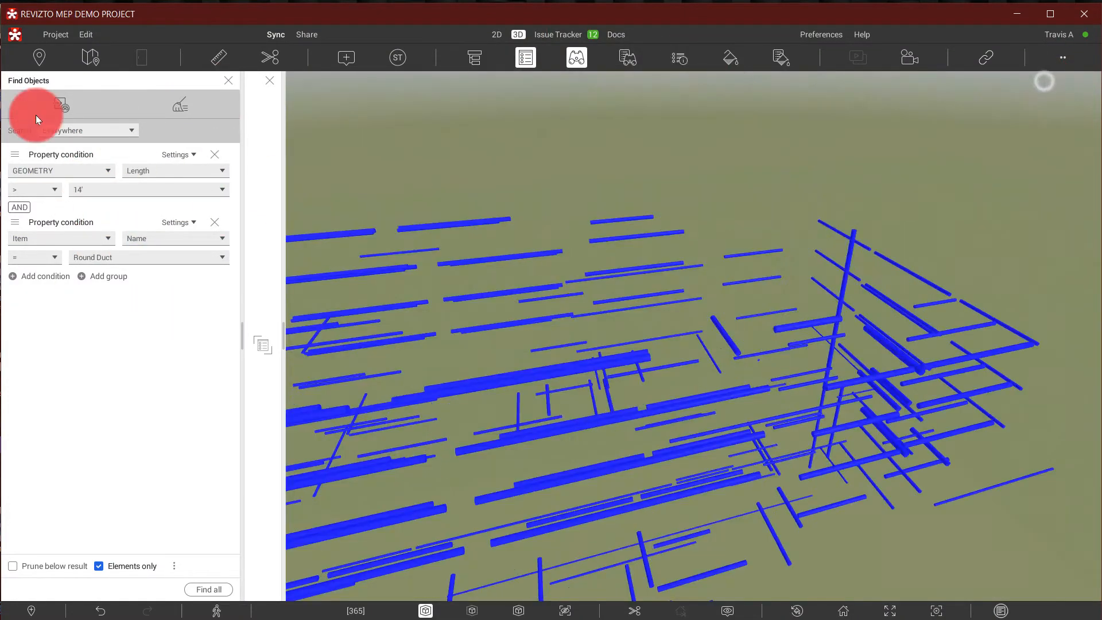
pyautogui.click(55, 189)
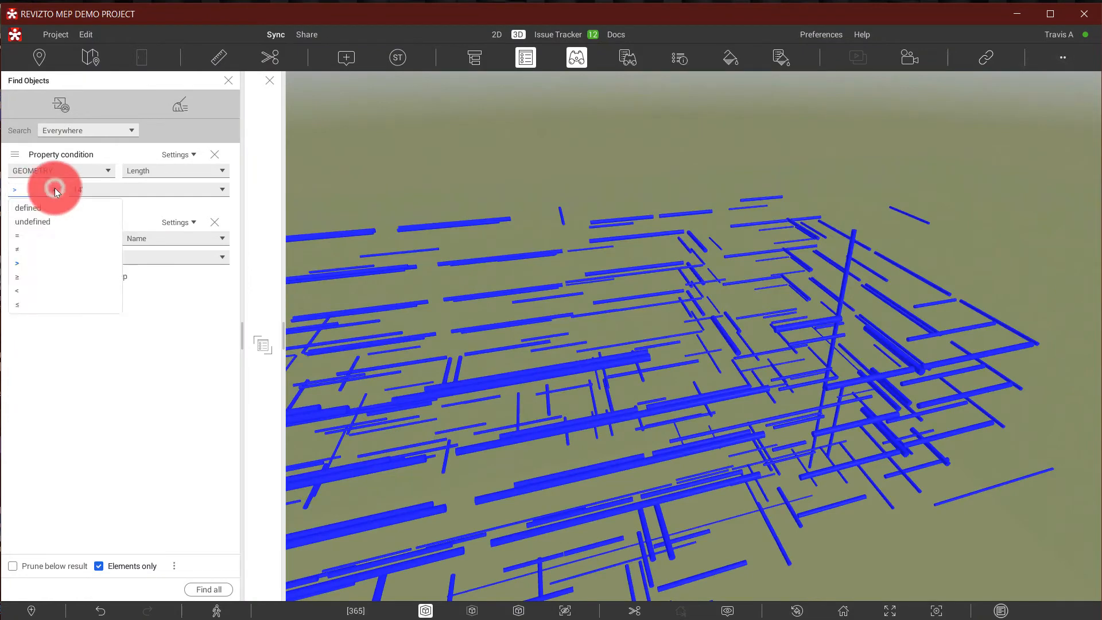
pyautogui.click(26, 290)
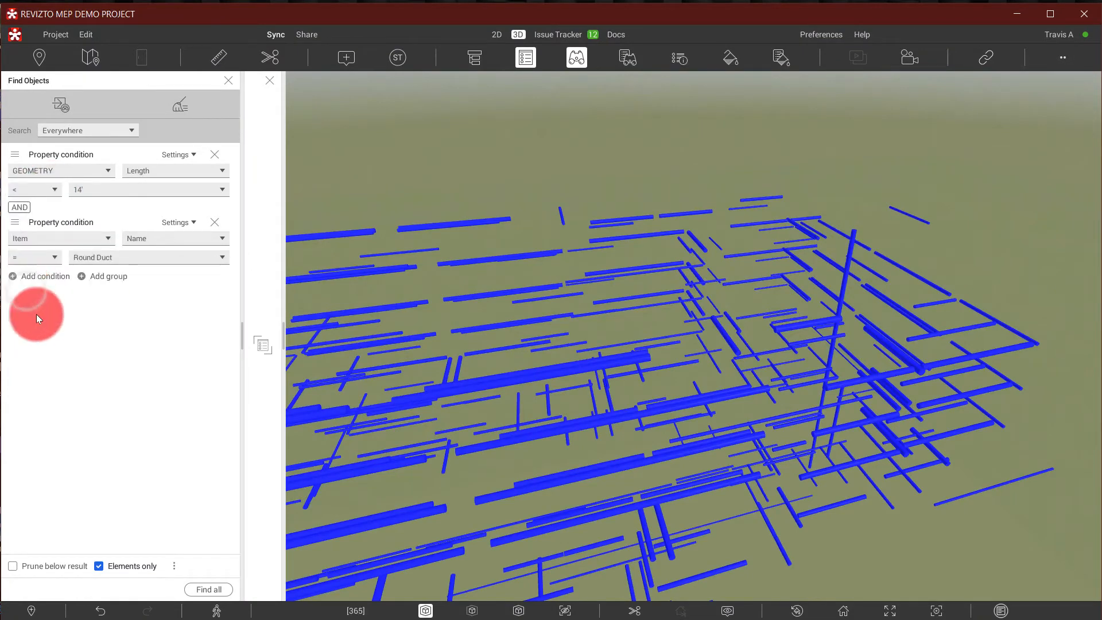
pyautogui.click(197, 584)
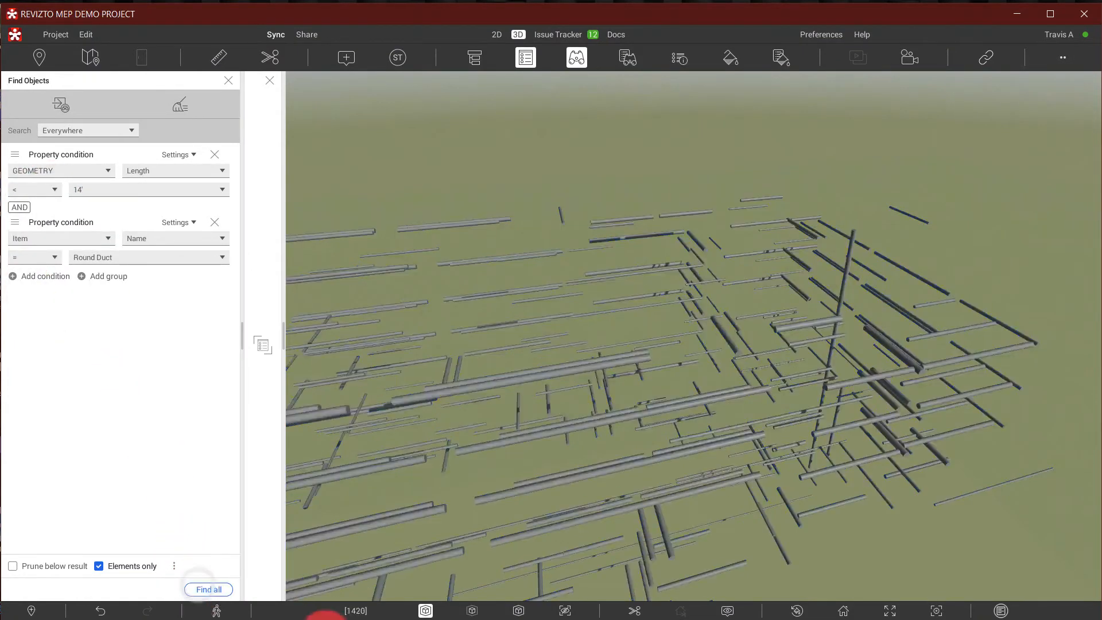
pyautogui.click(512, 613)
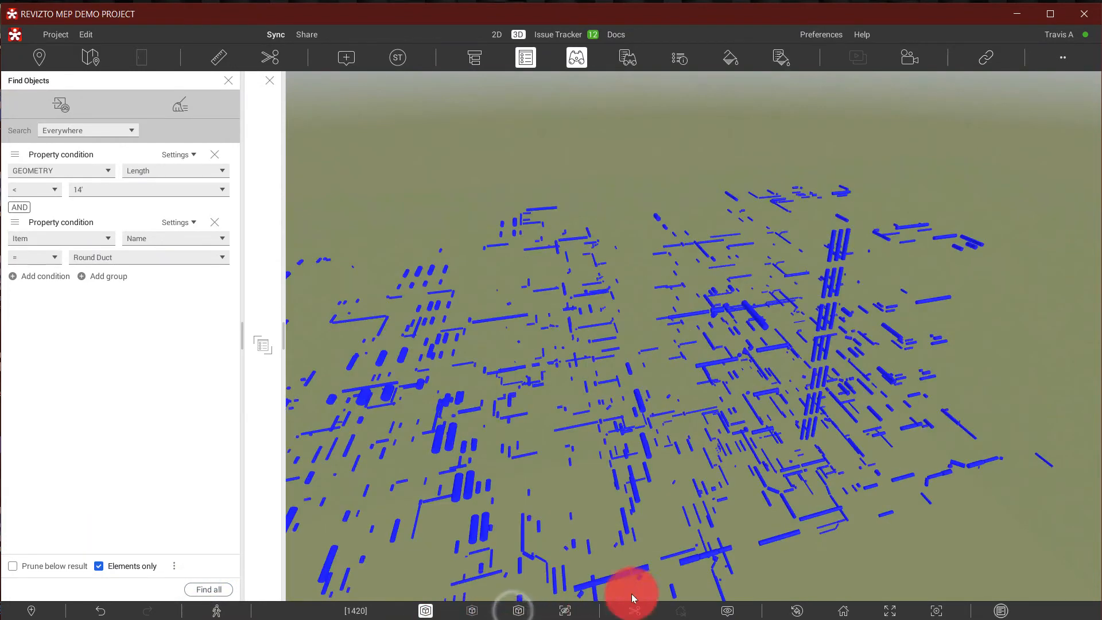
pyautogui.moveTo(773, 462); pyautogui.dragTo(773, 462)
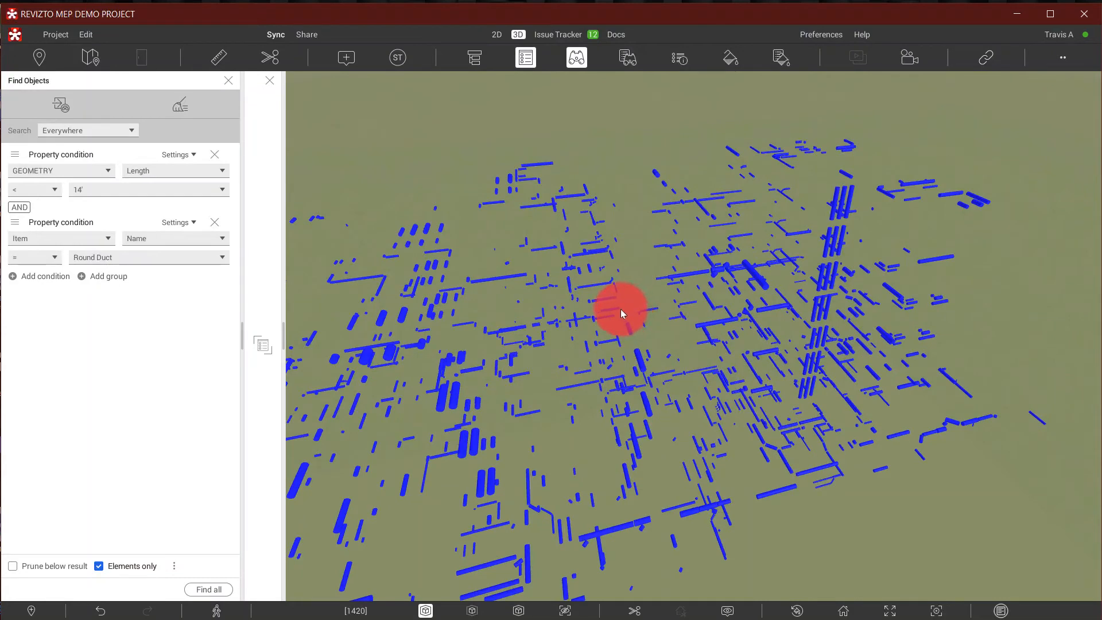
pyautogui.moveTo(566, 114); pyautogui.dragTo(439, 550)
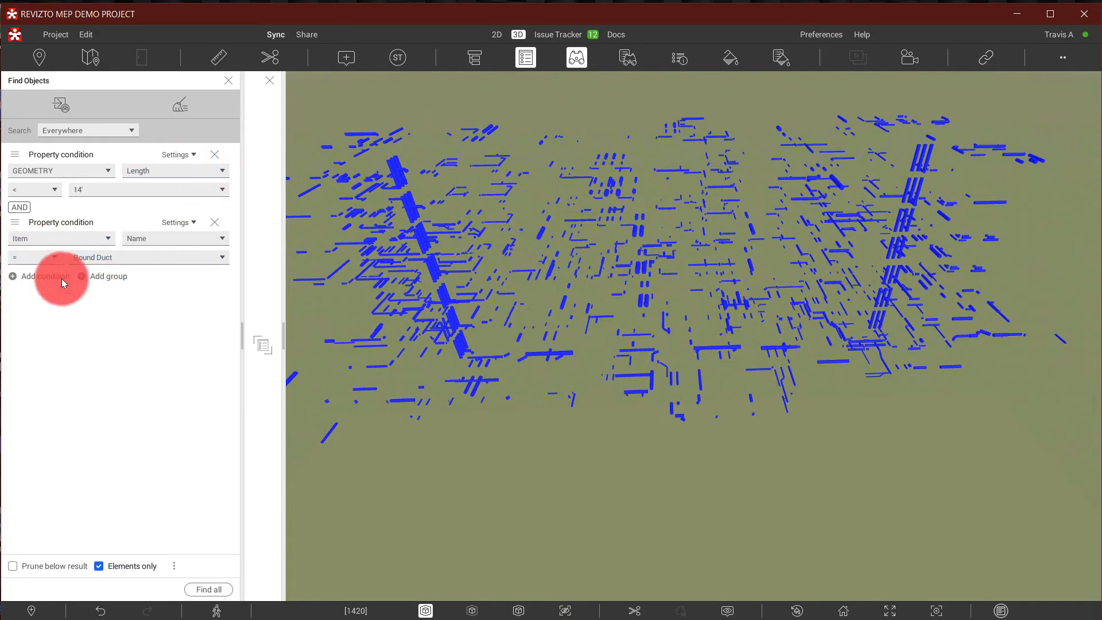
# - Remove the length condition from the search and add a Section box condition alongside the Round Duct name condition
pyautogui.click(215, 155)
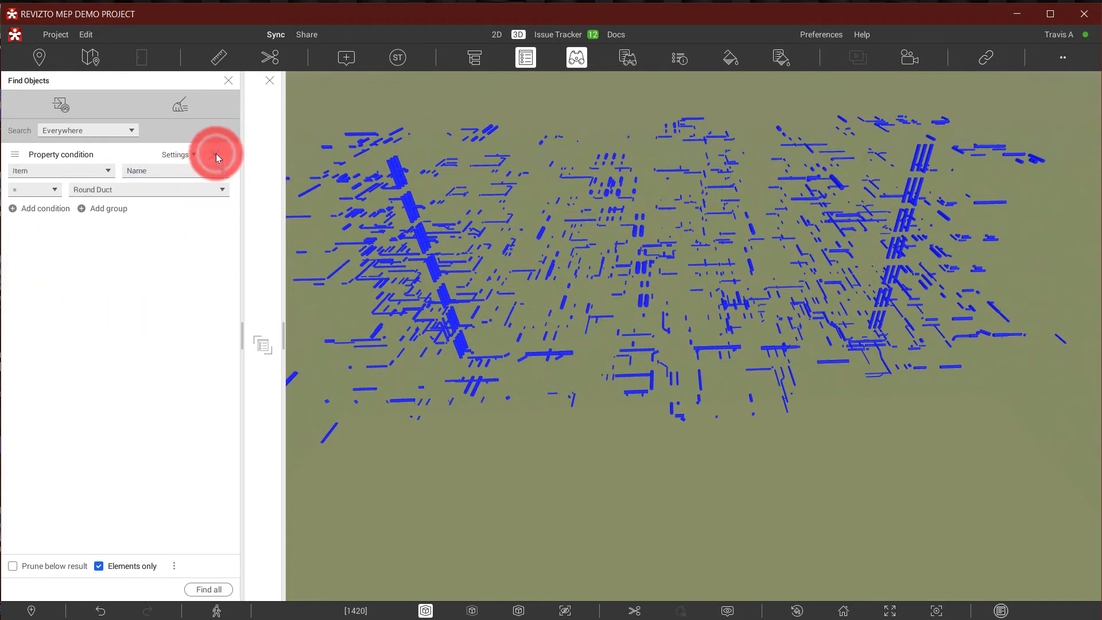
pyautogui.click(35, 210)
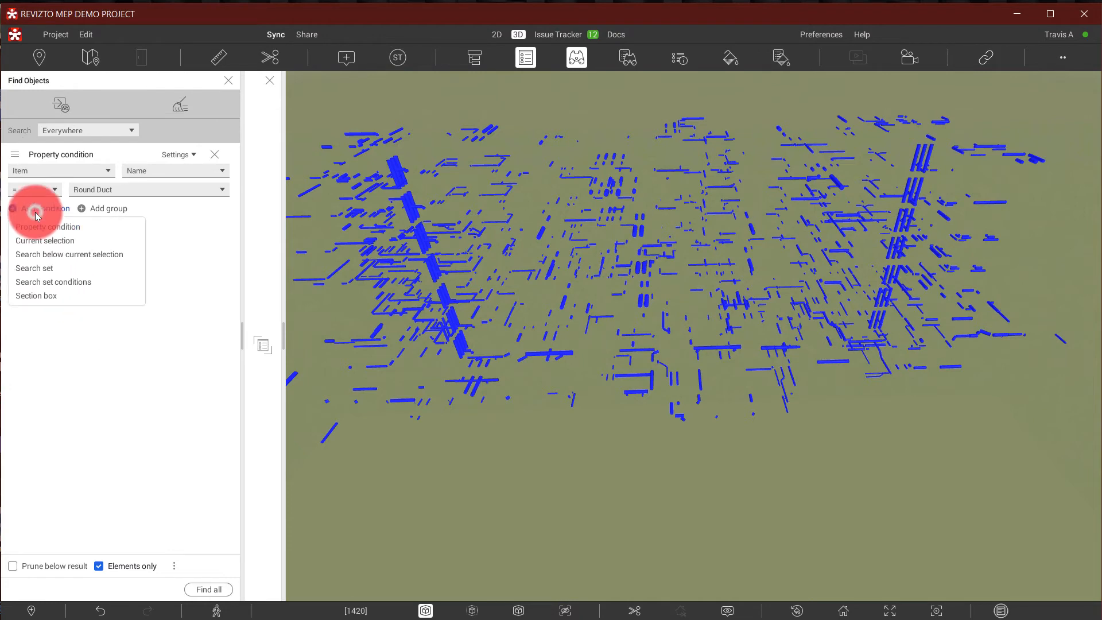
pyautogui.click(65, 300)
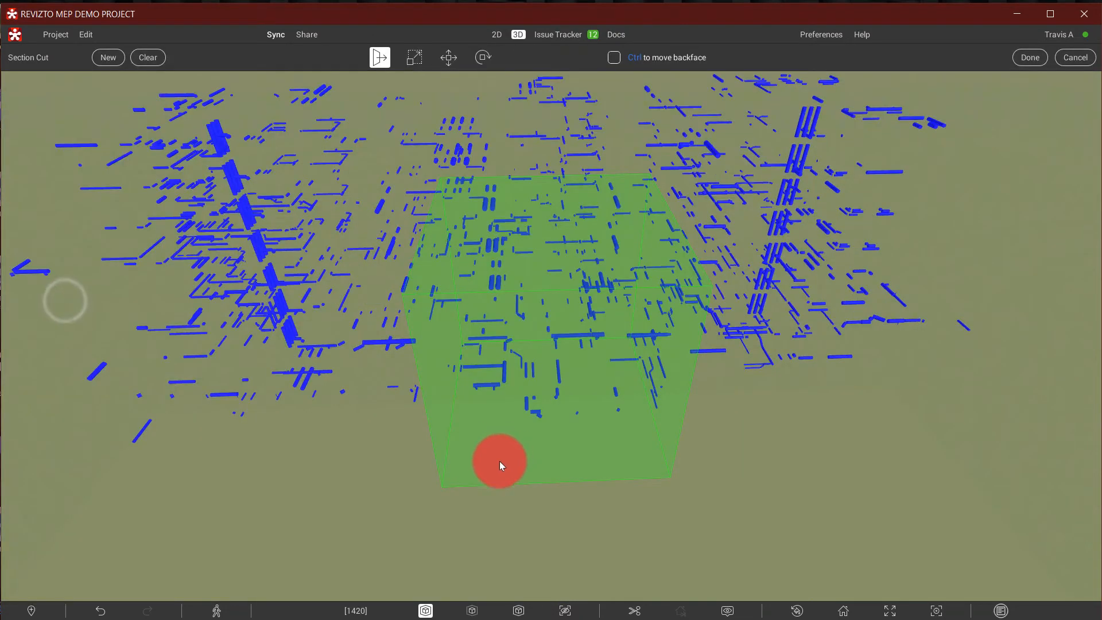
# - Reshape the section box by moving its front and back faces so it encloses only one part of the building, and apply it
pyautogui.press('ctrl')
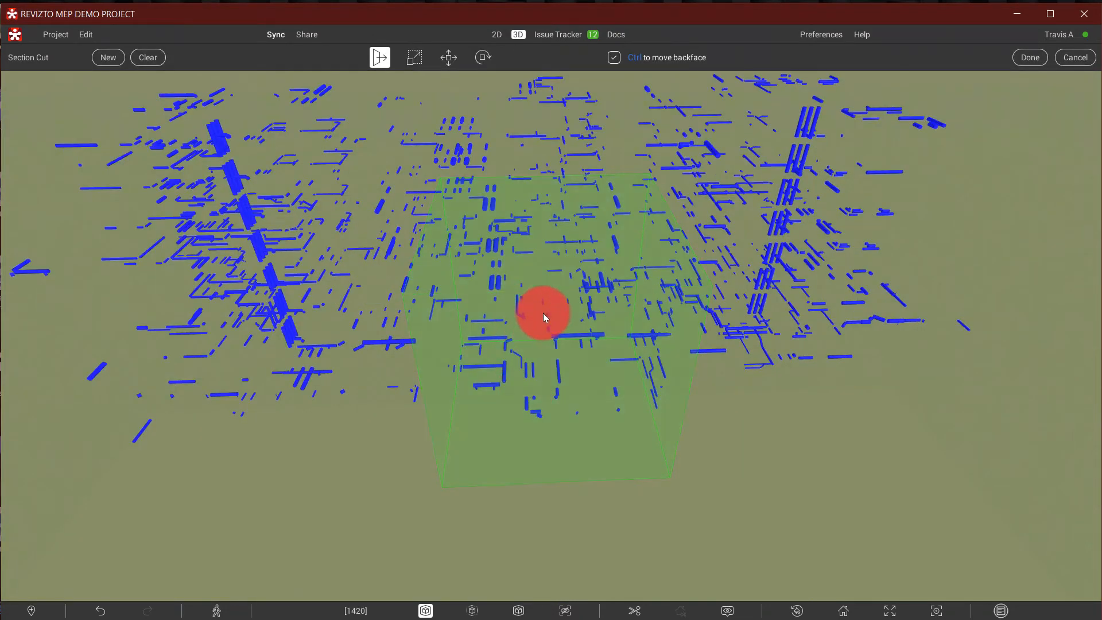
pyautogui.keyDown('ctrl'); pyautogui.moveTo(545, 314); pyautogui.dragTo(624, 297); pyautogui.keyUp('ctrl')
pyautogui.moveTo(798, 369); pyautogui.dragTo(379, 296)
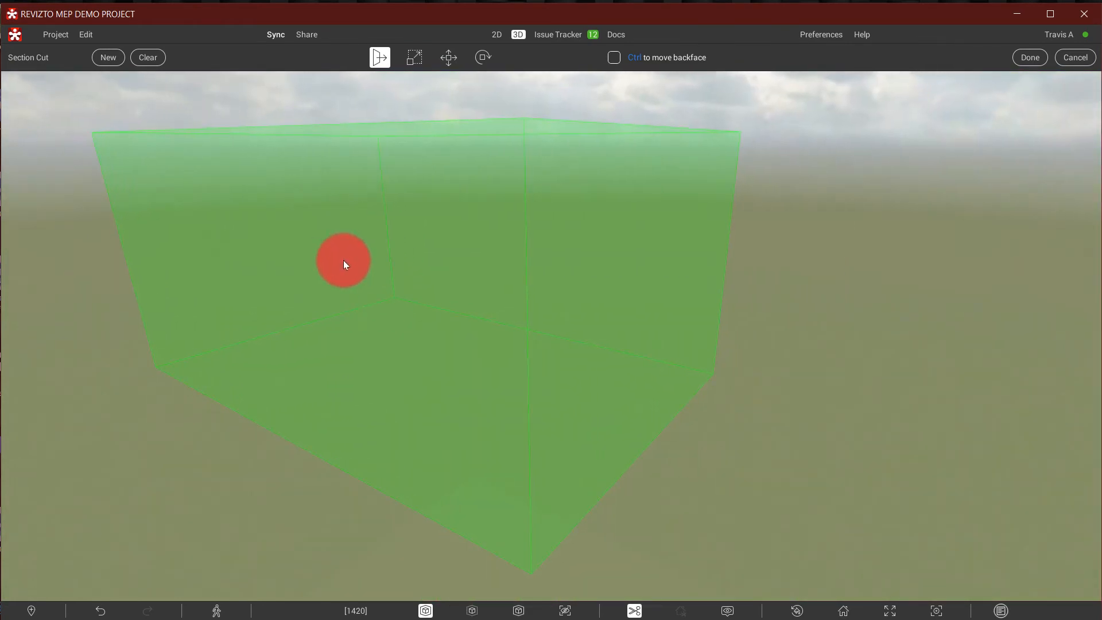
pyautogui.keyDown('ctrl'); pyautogui.moveTo(348, 262); pyautogui.dragTo(28, 177); pyautogui.keyUp('ctrl')
pyautogui.keyDown('ctrl'); pyautogui.moveTo(510, 254); pyautogui.dragTo(741, 288); pyautogui.keyUp('ctrl')
pyautogui.click(517, 305)
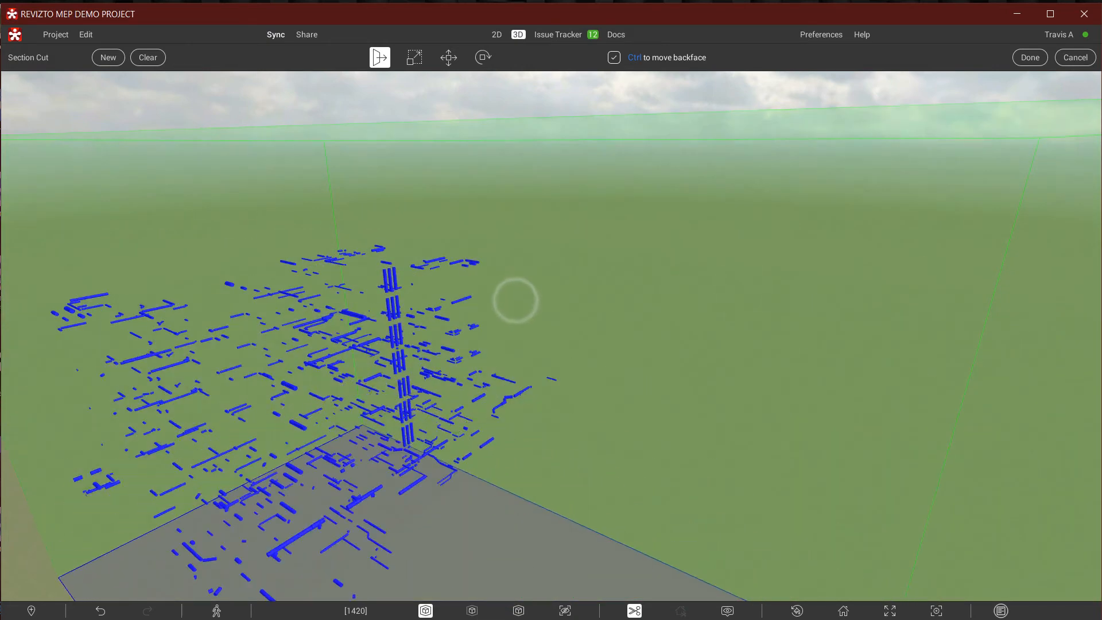
pyautogui.moveTo(140, 492)
pyautogui.mouseDown()
pyautogui.moveTo(482, 347)
pyautogui.moveTo(435, 419)
pyautogui.moveTo(455, 531)
pyautogui.moveTo(448, 586)
pyautogui.moveTo(618, 421)
pyautogui.moveTo(340, 429)
pyautogui.moveTo(811, 445)
pyautogui.moveTo(687, 450)
pyautogui.moveTo(783, 450)
pyautogui.moveTo(772, 453)
pyautogui.mouseUp()
pyautogui.click(420, 257)
pyautogui.moveTo(420, 257); pyautogui.dragTo(1048, 67)
pyautogui.click(1036, 58)
pyautogui.click(481, 262)
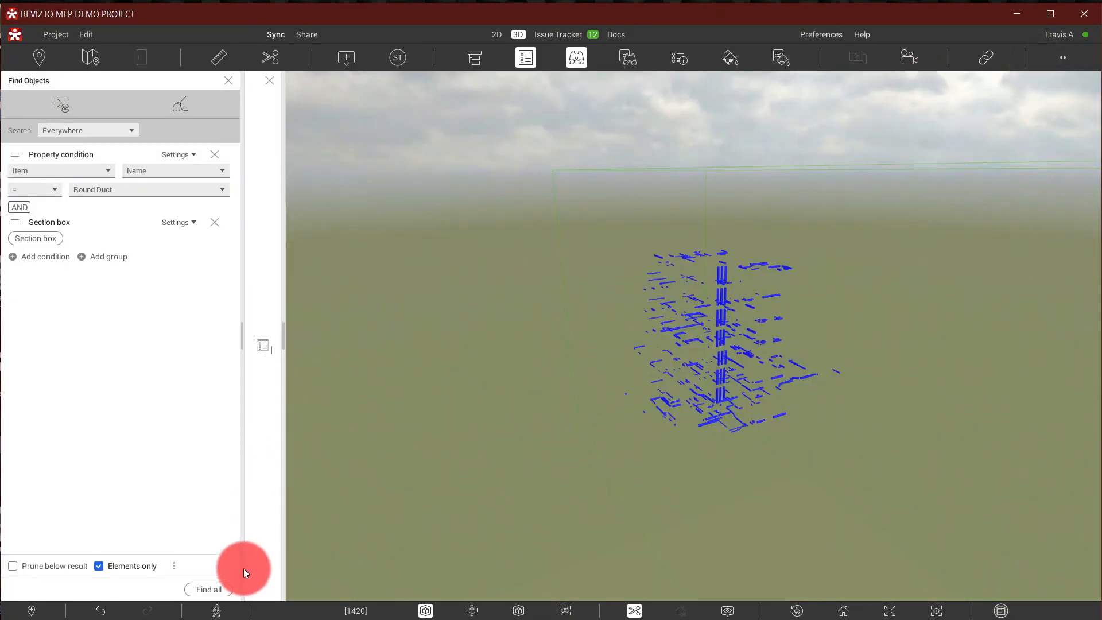
# - Find all round ducts inside the section box and isolate them from the rest of the building
pyautogui.click(424, 610)
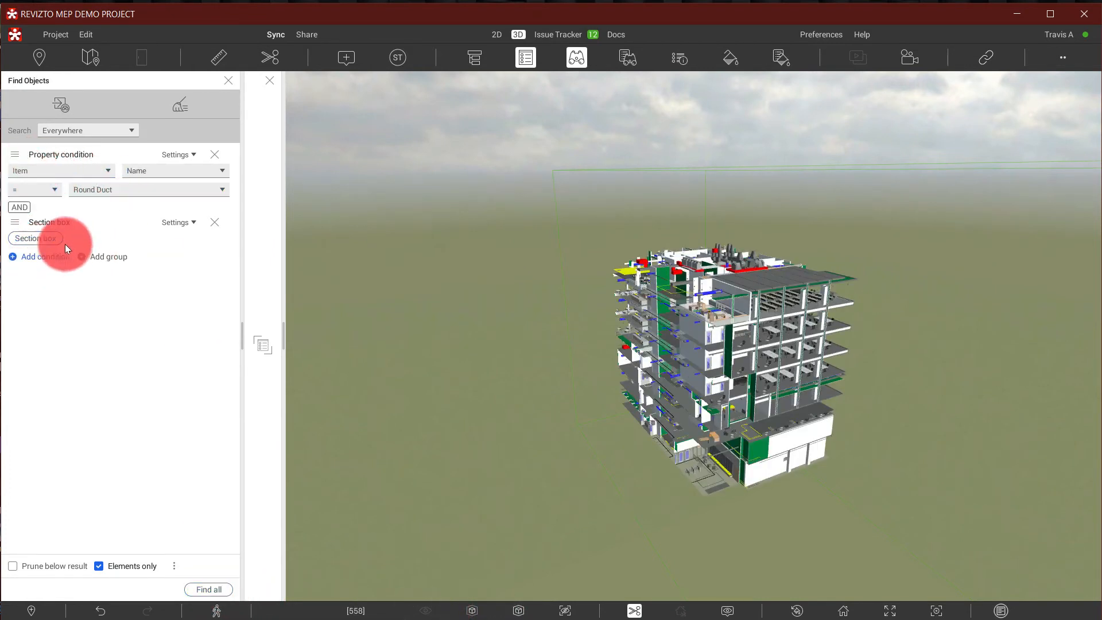
pyautogui.click(520, 611)
pyautogui.moveTo(751, 526); pyautogui.dragTo(246, 249)
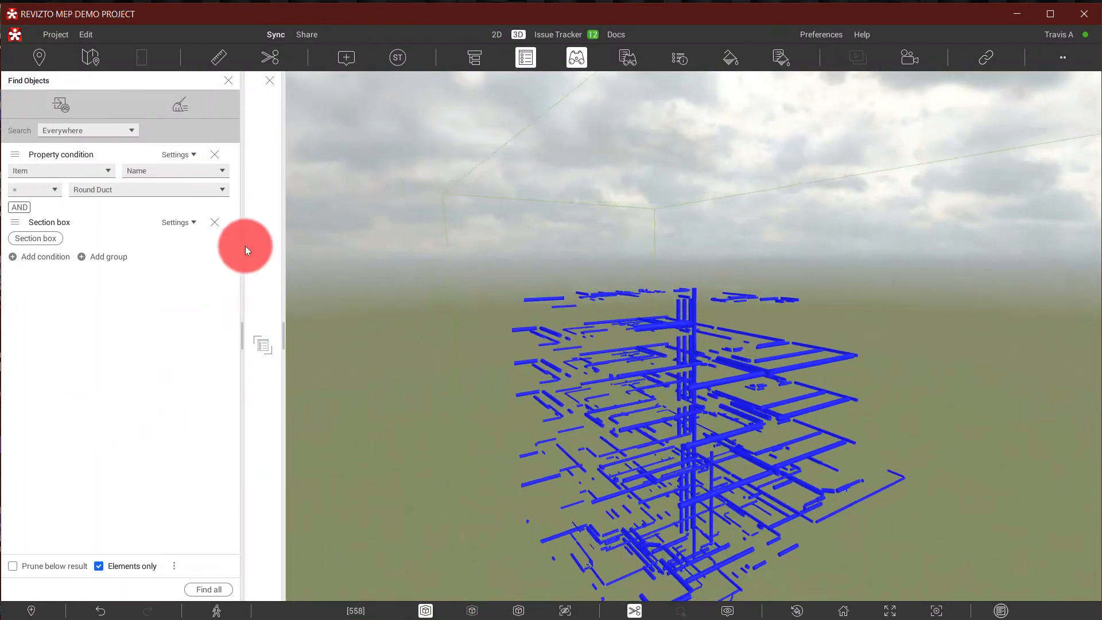
# - Replace the search's Section box condition with a new one whose top face is lowered to enclose only the building's lower floors
pyautogui.click(215, 226)
pyautogui.click(50, 209)
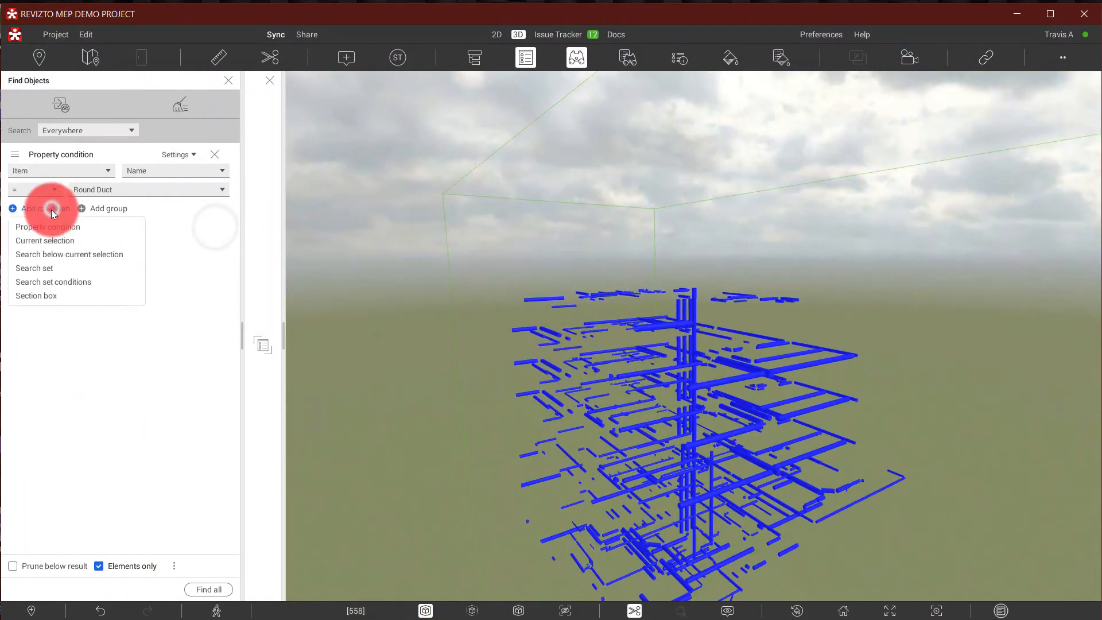
pyautogui.click(50, 295)
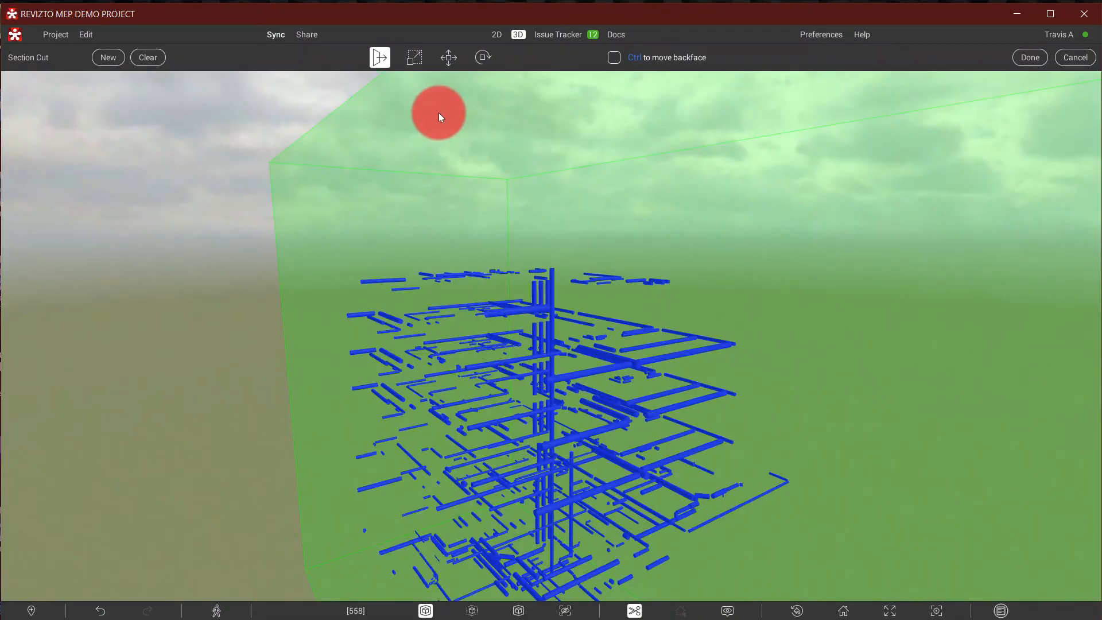
pyautogui.moveTo(439, 112)
pyautogui.keyDown('ctrl'); pyautogui.mouseDown()
pyautogui.moveTo(450, 111)
pyautogui.moveTo(539, 532)
pyautogui.moveTo(450, 436)
pyautogui.moveTo(420, 600)
pyautogui.moveTo(402, 612)
pyautogui.moveTo(536, 480)
pyautogui.moveTo(536, 449)
pyautogui.moveTo(537, 465)
pyautogui.mouseUp(); pyautogui.keyUp('ctrl')
pyautogui.click(1037, 56)
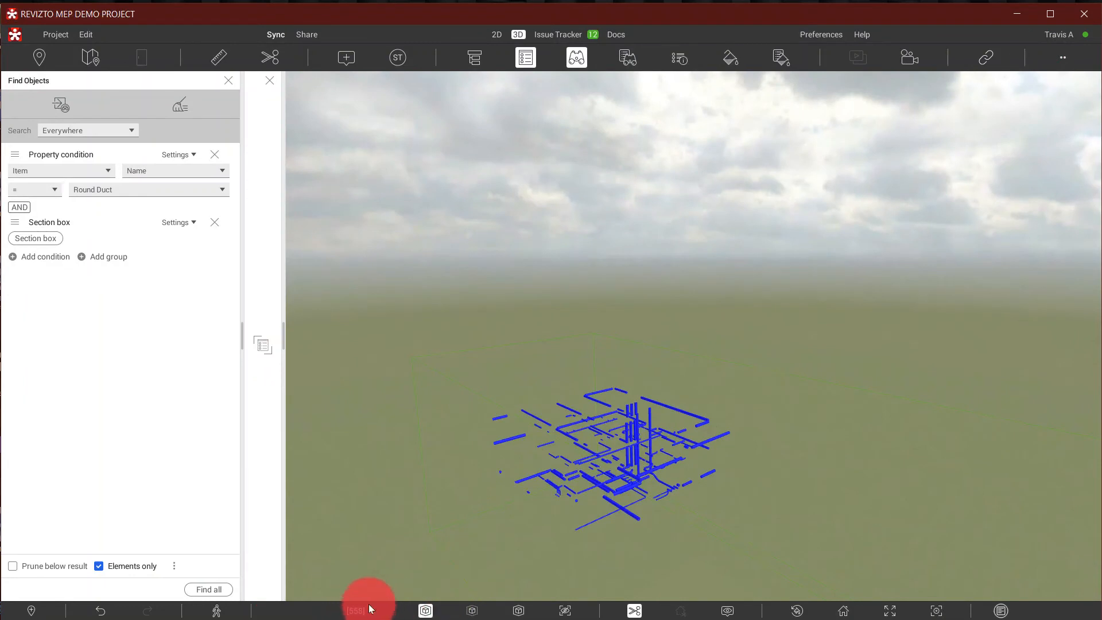
# - Find all round ducts inside the section box, isolate them in transparency, and turn off the section cut to show the whole building
pyautogui.click(218, 589)
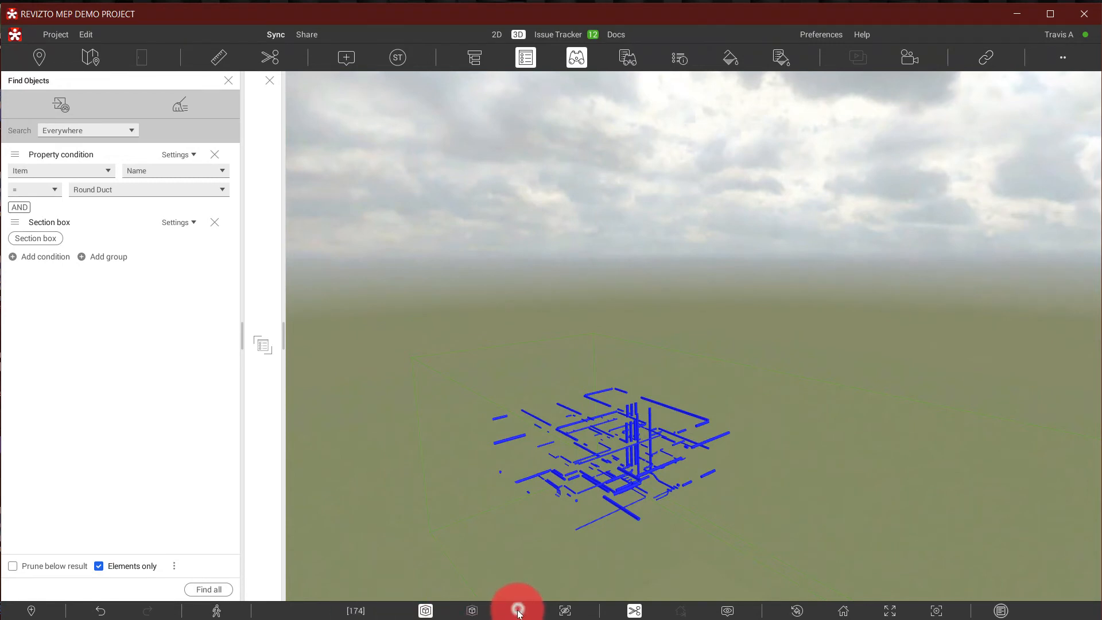
pyautogui.click(473, 611)
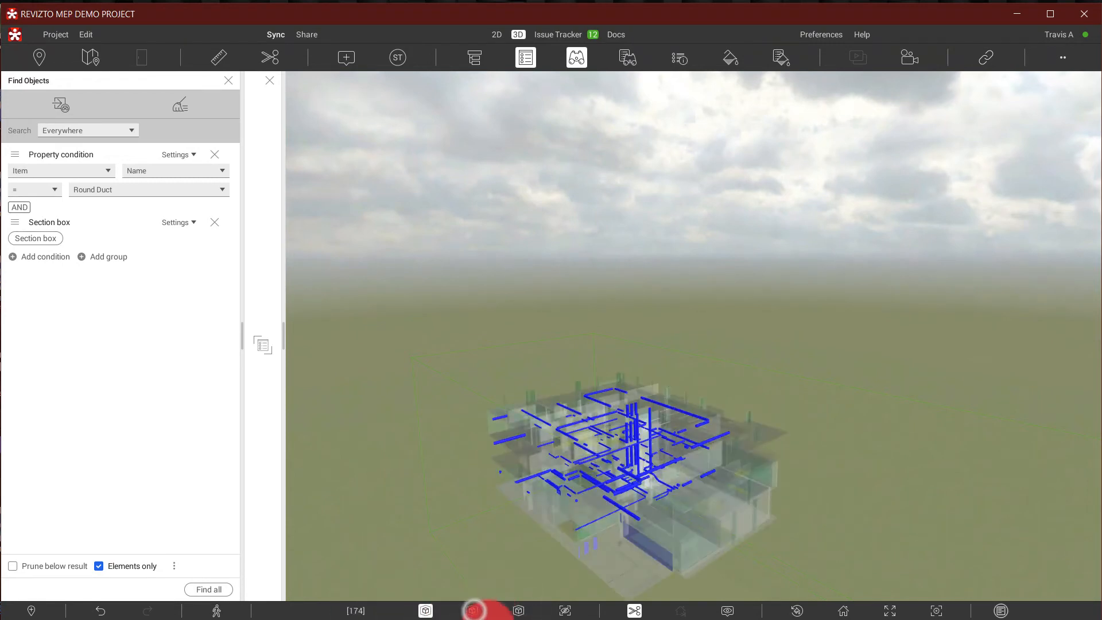
pyautogui.click(634, 609)
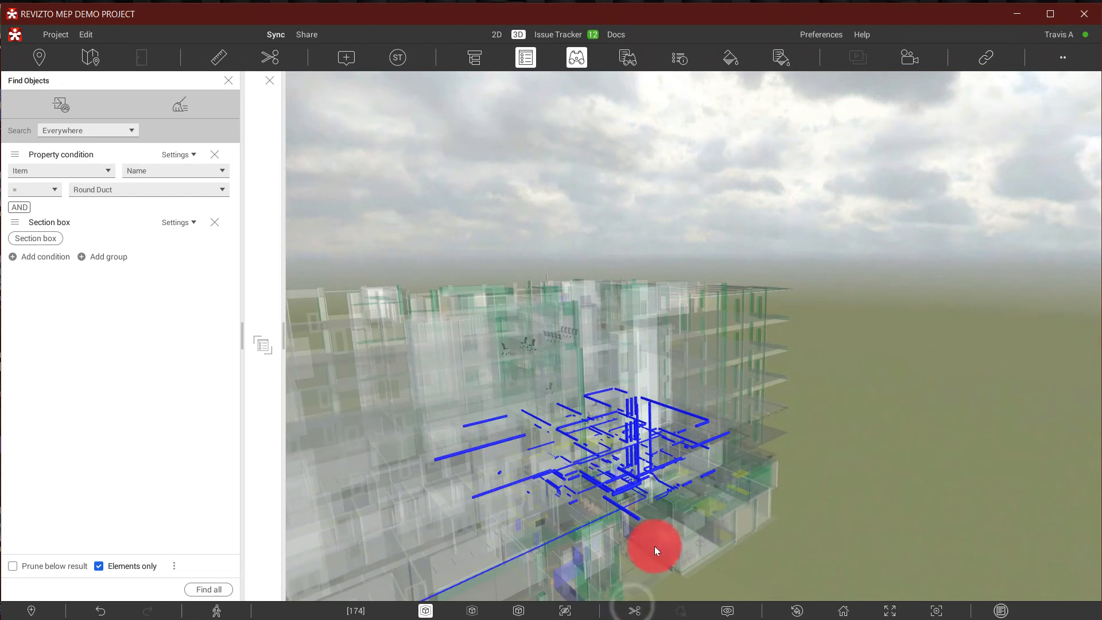
pyautogui.moveTo(652, 296); pyautogui.dragTo(613, 576)
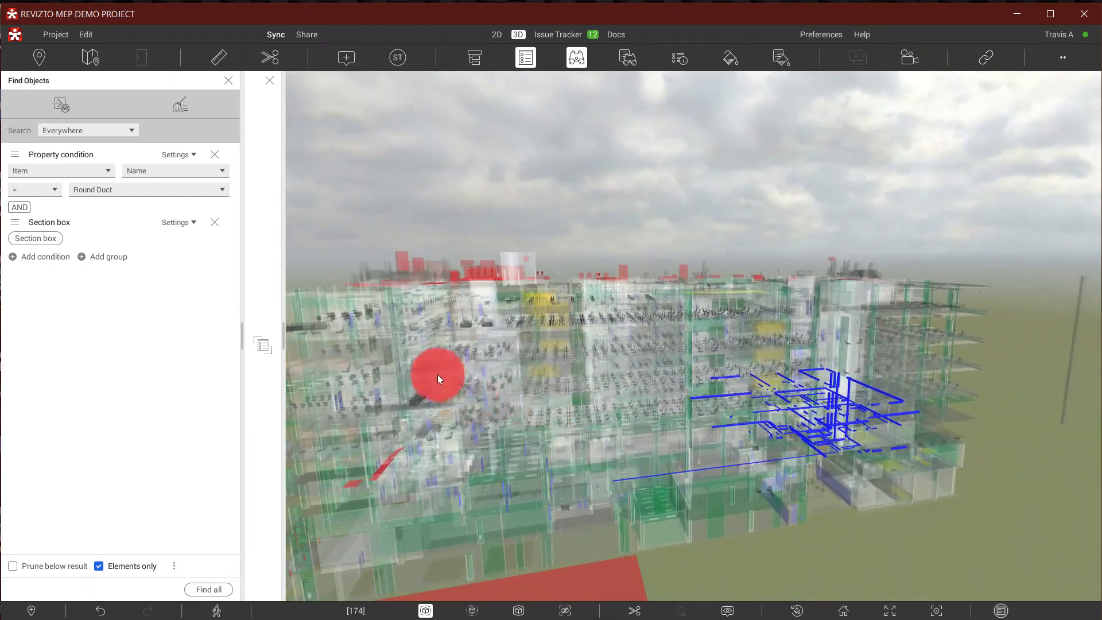
# - Remove the Section box condition from the search and open the 4TH FLOOR viewpoint
pyautogui.click(216, 222)
pyautogui.click(38, 58)
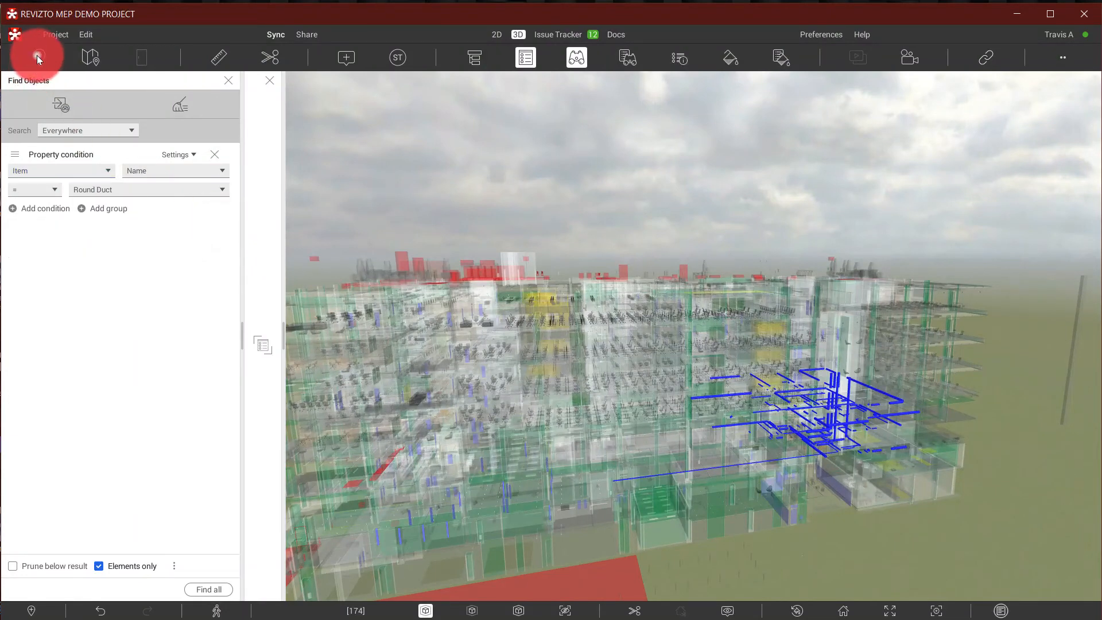
pyautogui.click(94, 388)
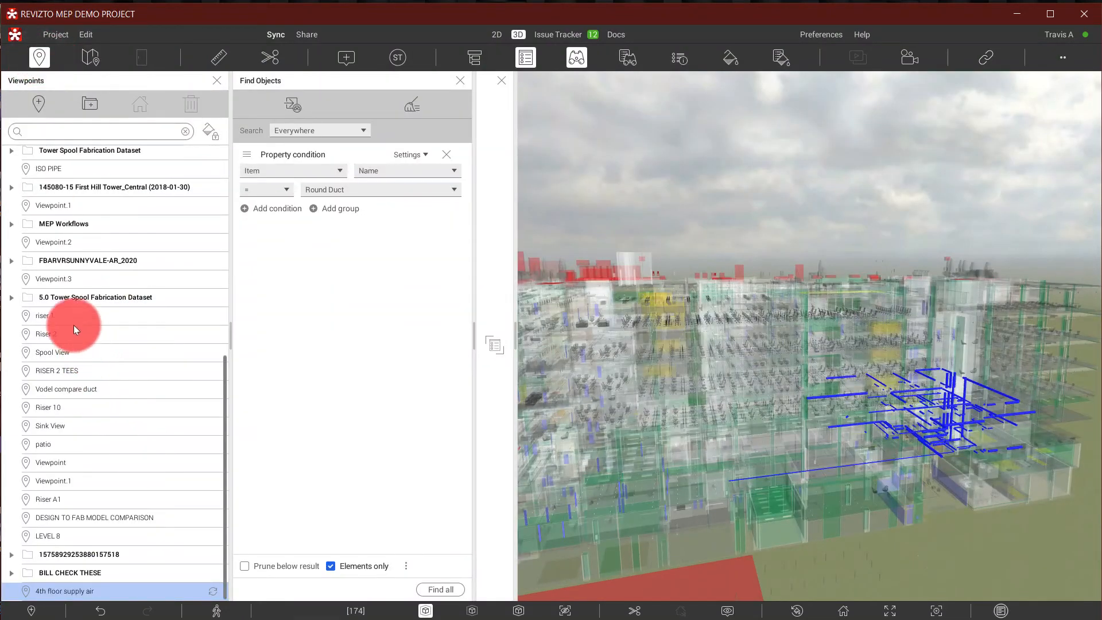
pyautogui.scroll(5, 13, 173)
pyautogui.scroll(10, 22, 184)
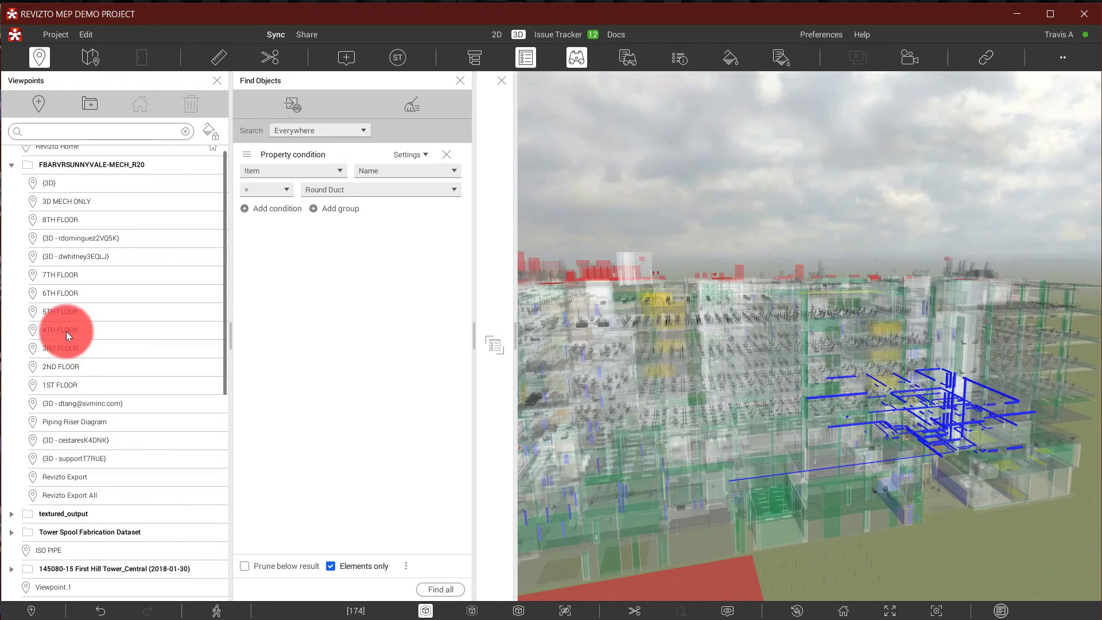
pyautogui.click(66, 332)
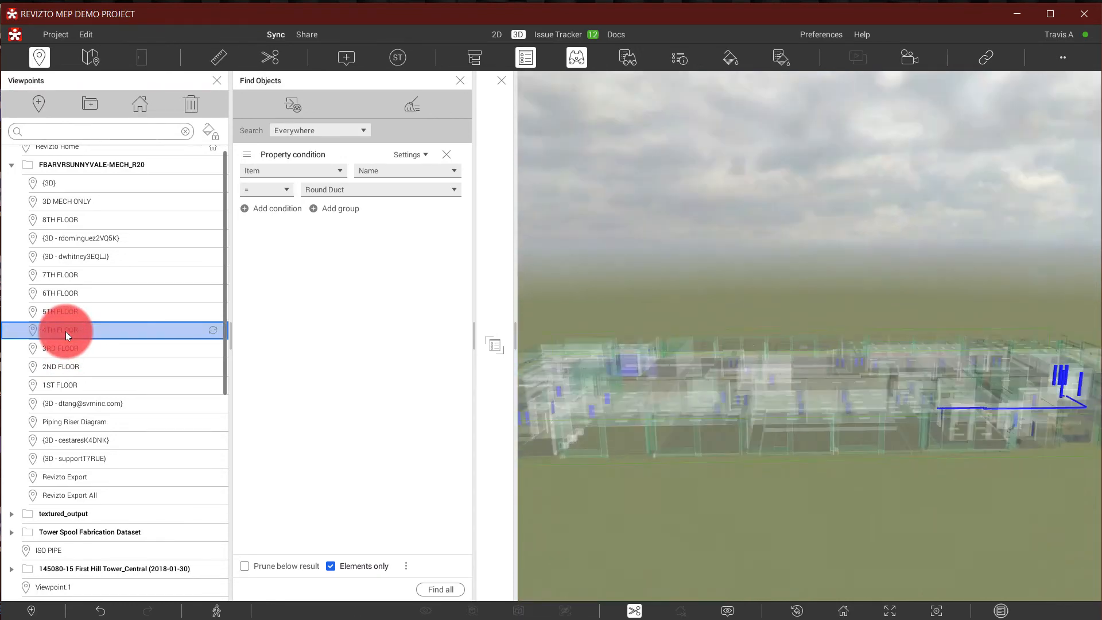
# - Add a Section box condition to the Round Duct search using the 4TH FLOOR viewpoint's section box as it is
pyautogui.click(273, 206)
pyautogui.click(275, 297)
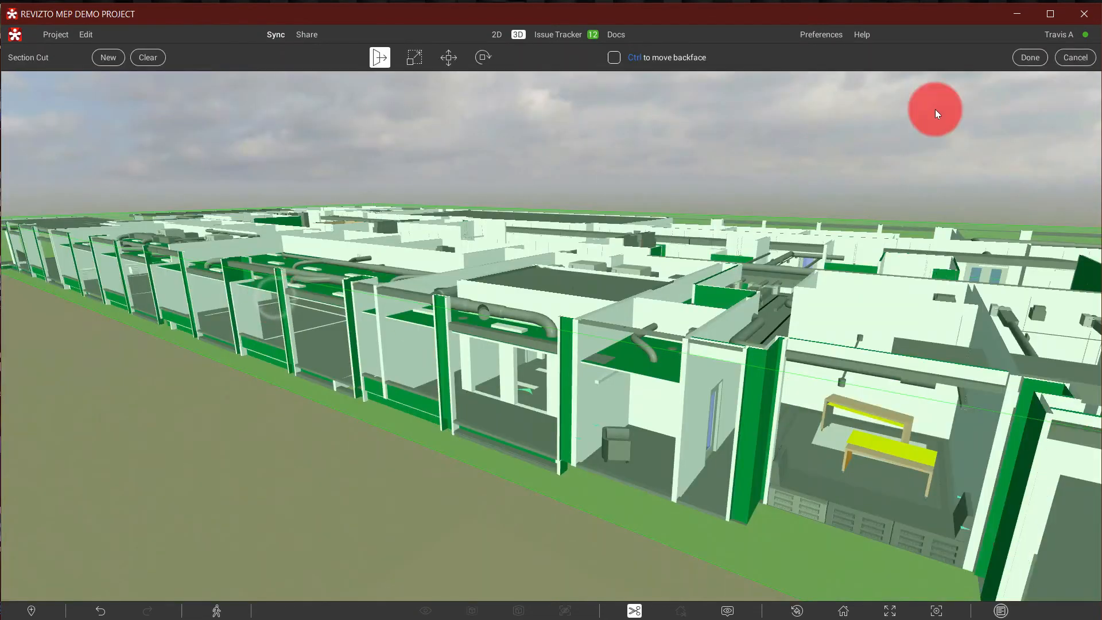
pyautogui.click(1033, 56)
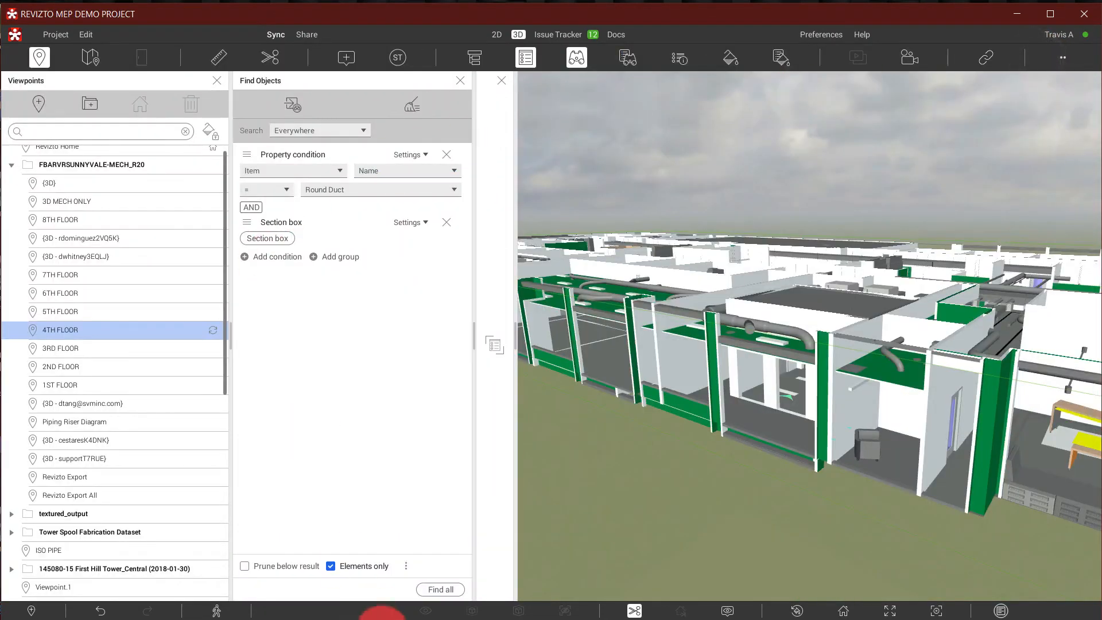
# - Find all round ducts on the 4th floor and isolate them in transparency within the whole building, with the section cut turned off
pyautogui.click(441, 588)
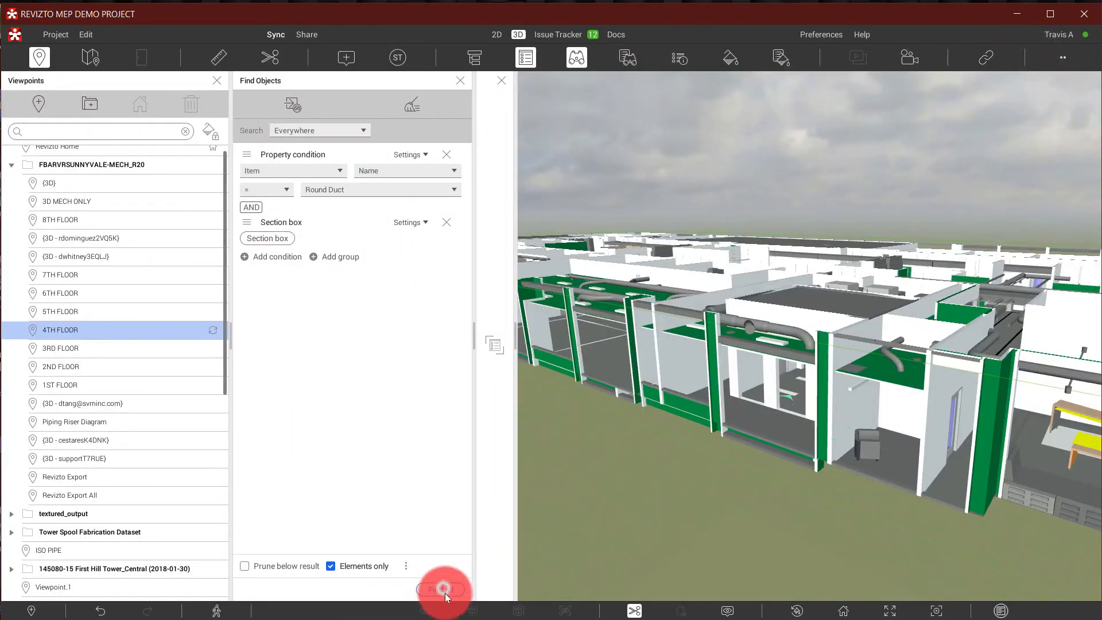
pyautogui.click(518, 611)
pyautogui.doubleClick(665, 407)
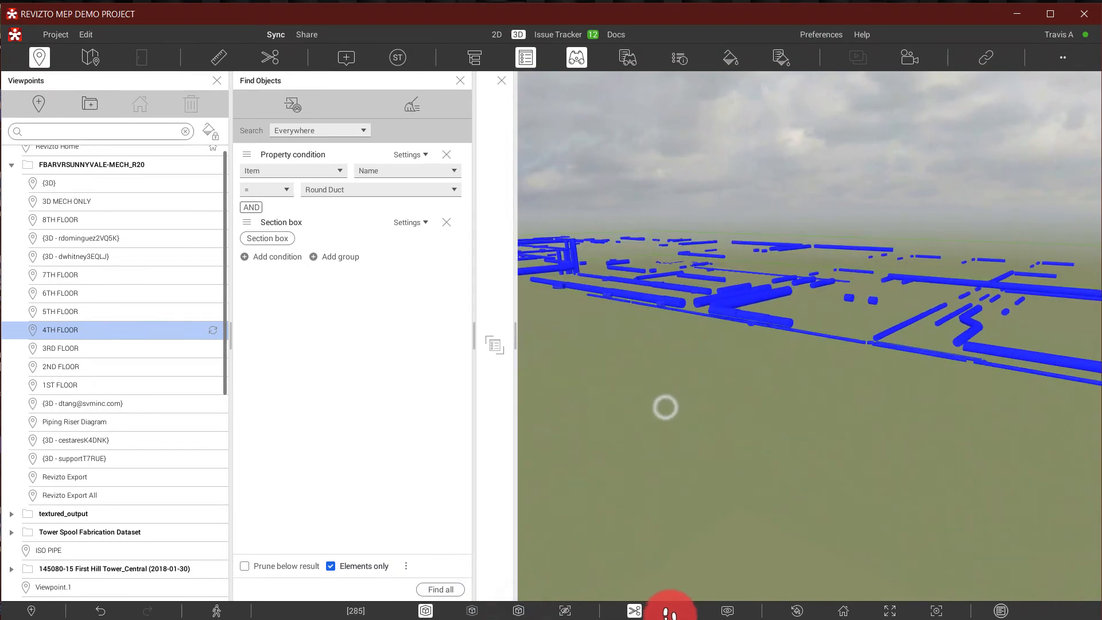
pyautogui.click(471, 611)
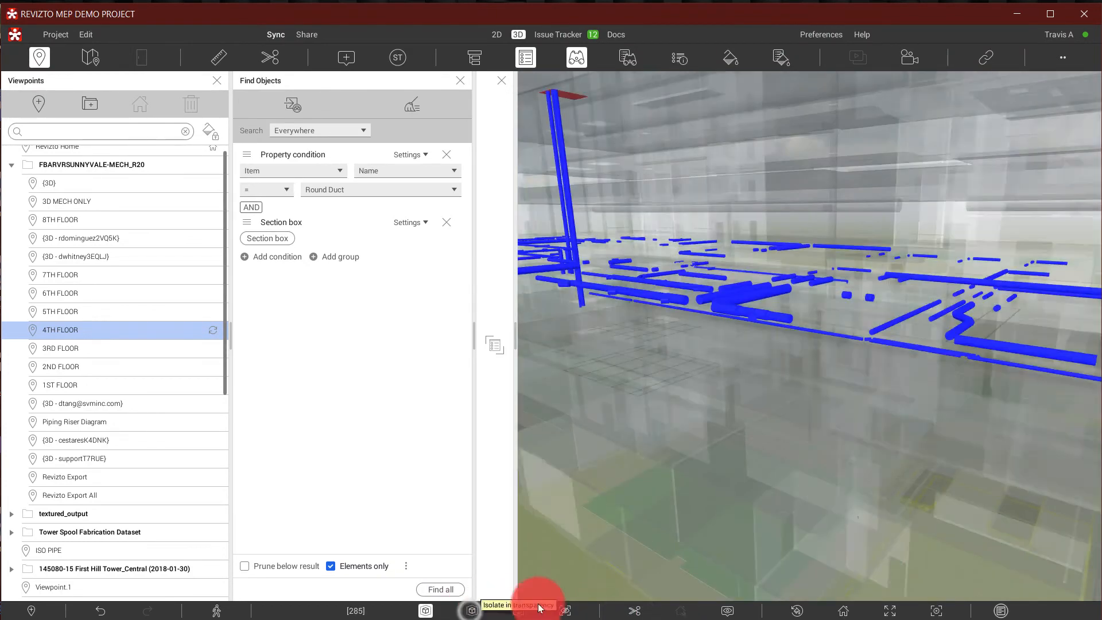
pyautogui.moveTo(805, 297); pyautogui.dragTo(809, 619, button='right')
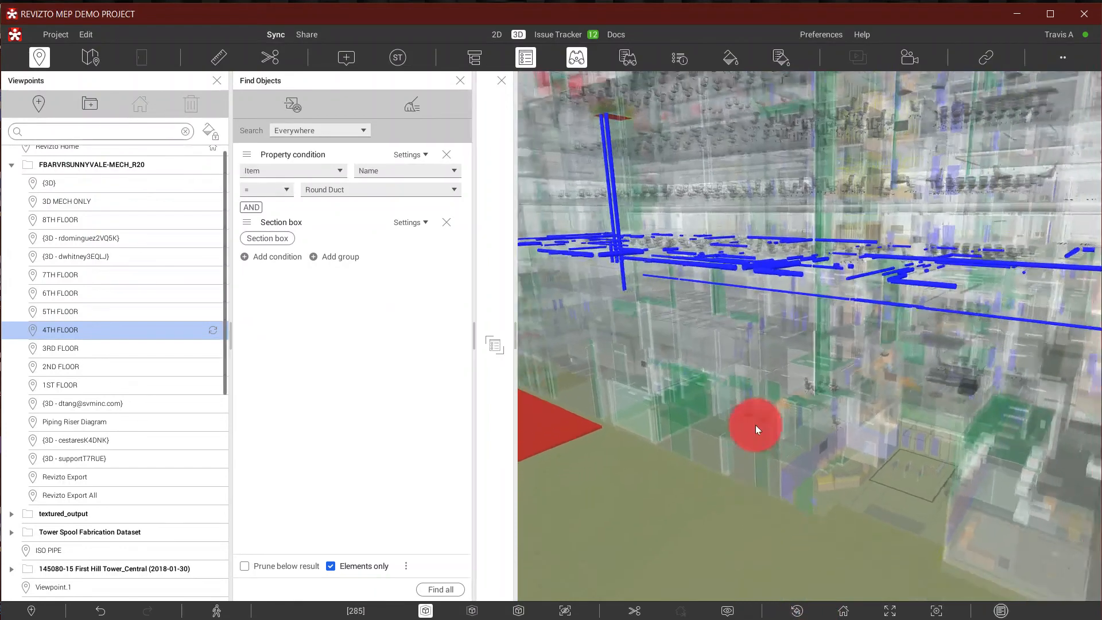
pyautogui.moveTo(762, 410); pyautogui.dragTo(783, 353)
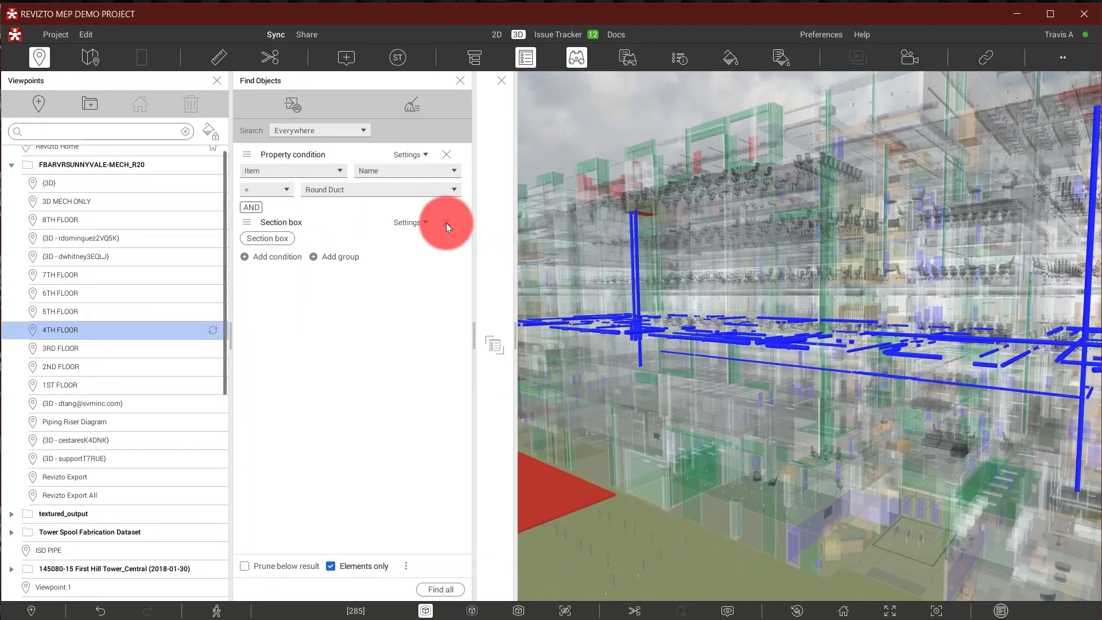
# - Section the building with a box and move its back face so that only one end of the building remains
pyautogui.click(267, 58)
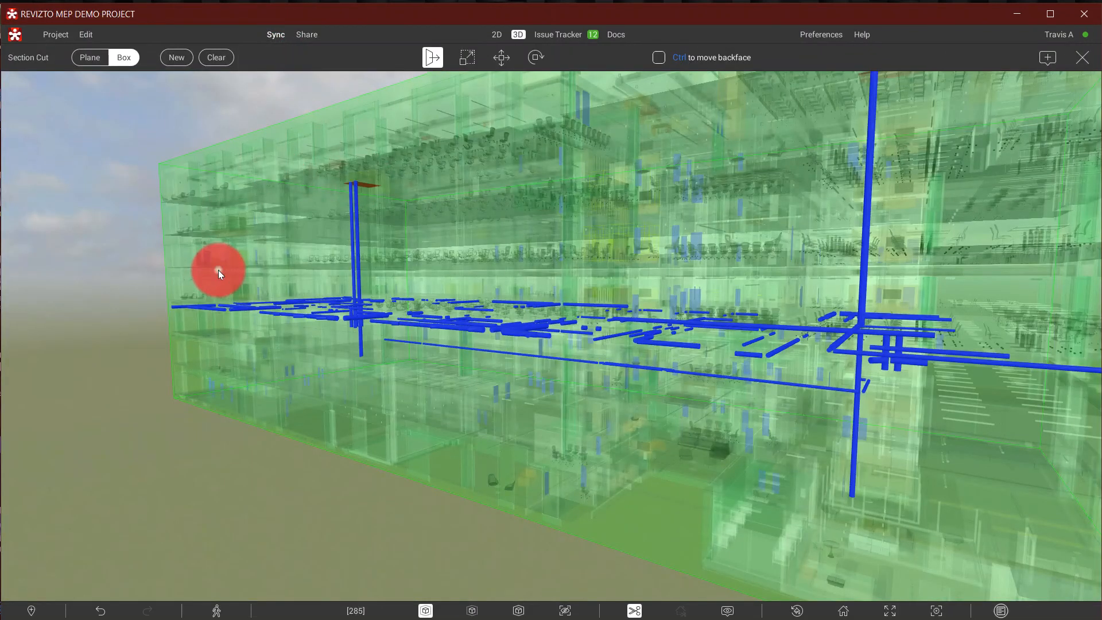
pyautogui.keyDown('ctrl'); pyautogui.moveTo(218, 270); pyautogui.dragTo(660, 357); pyautogui.keyUp('ctrl')
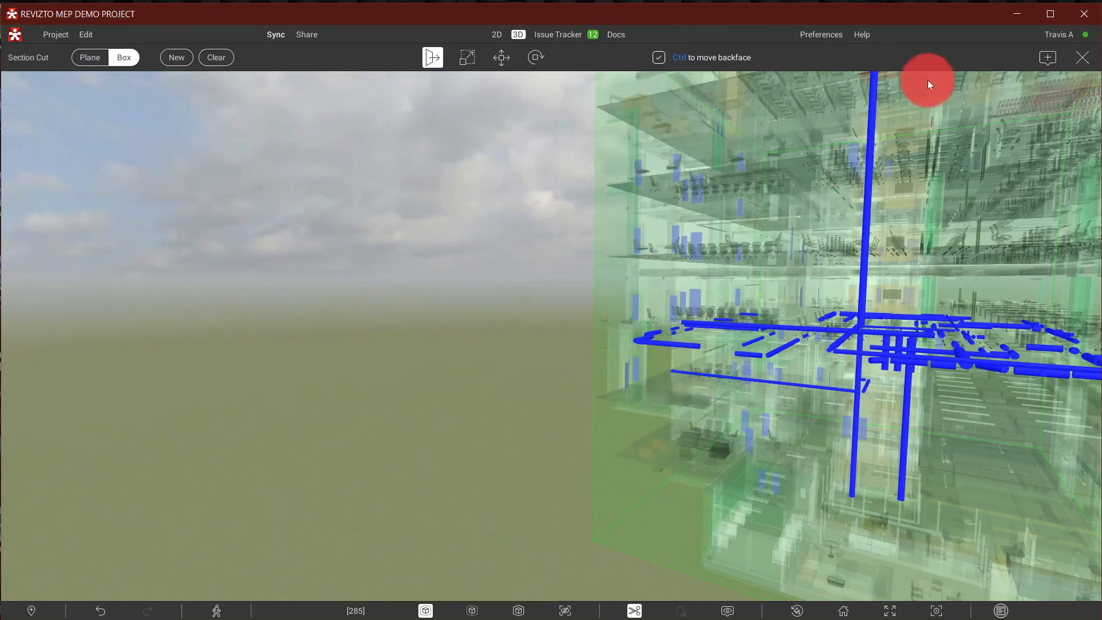
pyautogui.click(1081, 57)
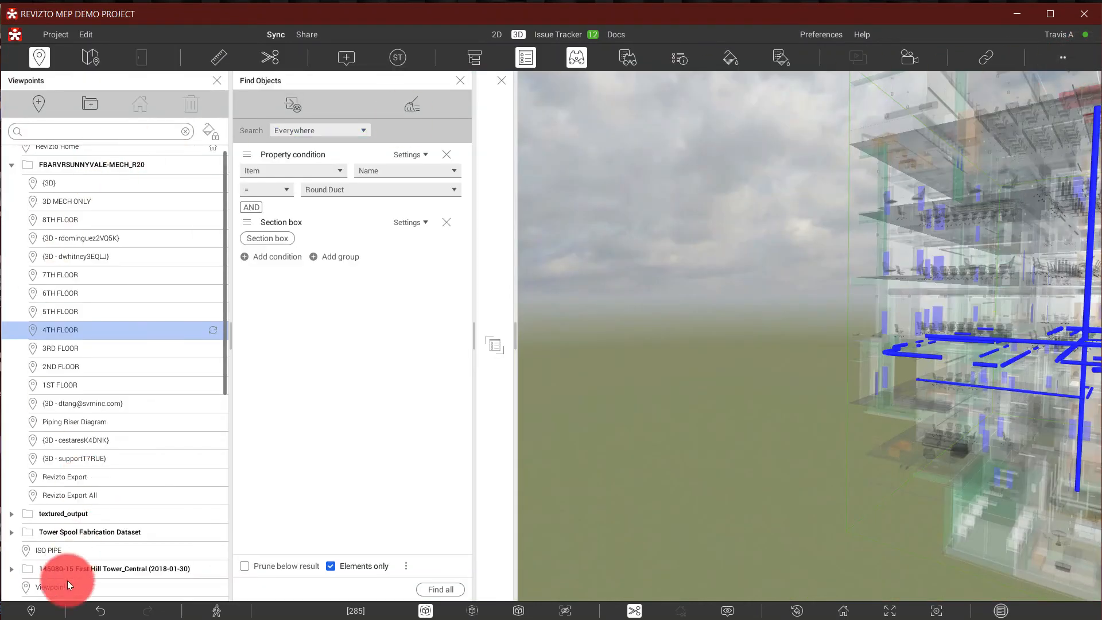
# - Save the current sectioned view as a viewpoint named AREA C and remove the Section box condition from the search
pyautogui.click(32, 611)
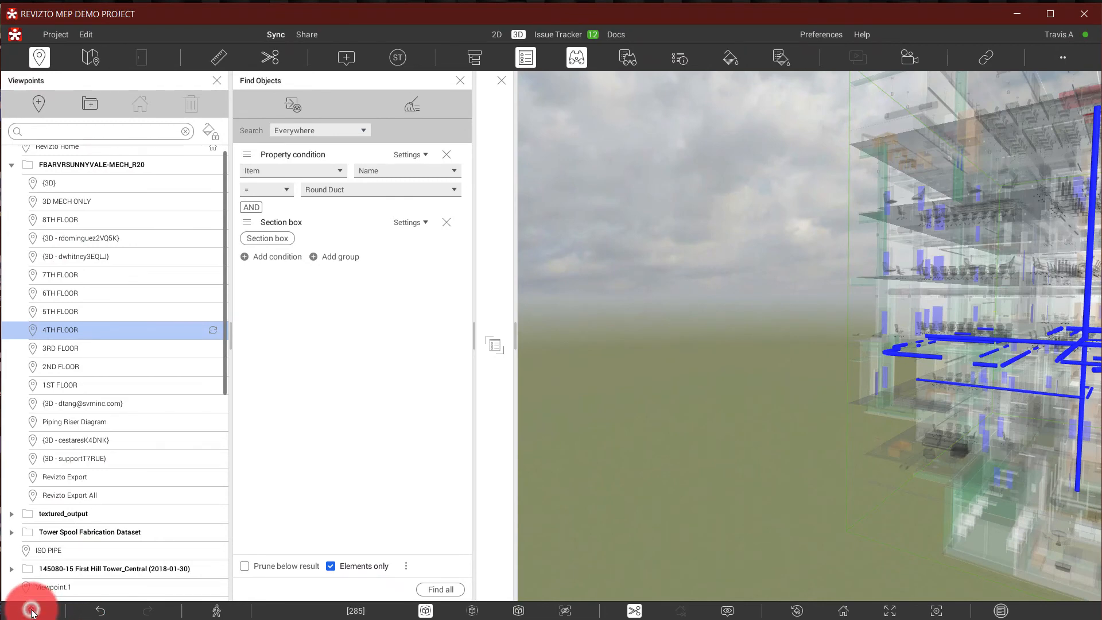
pyautogui.click(53, 593)
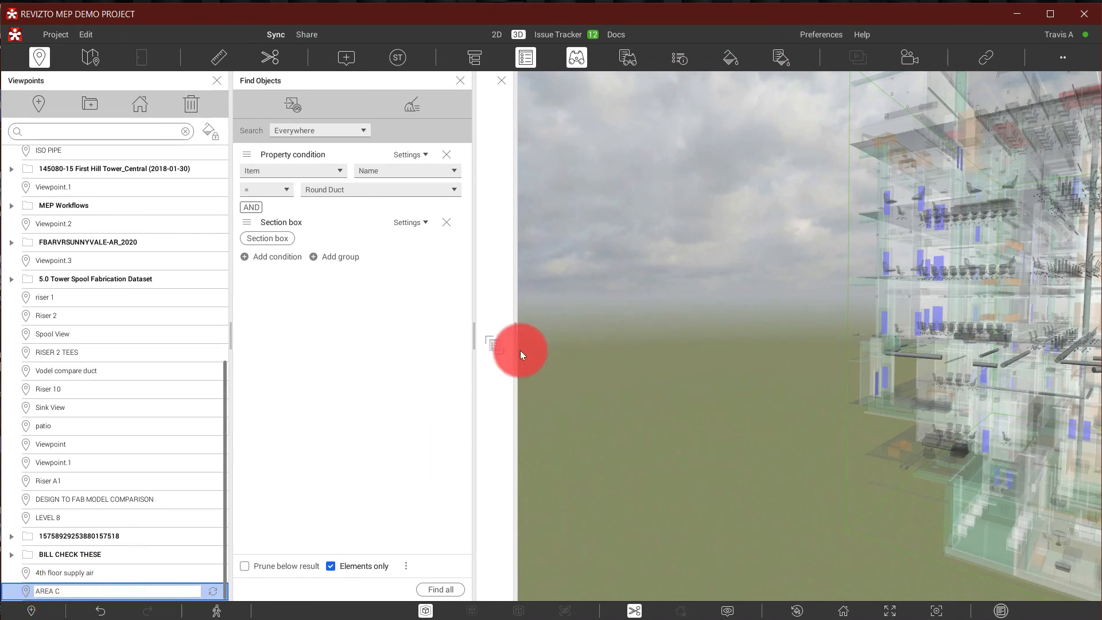
pyautogui.click(426, 304)
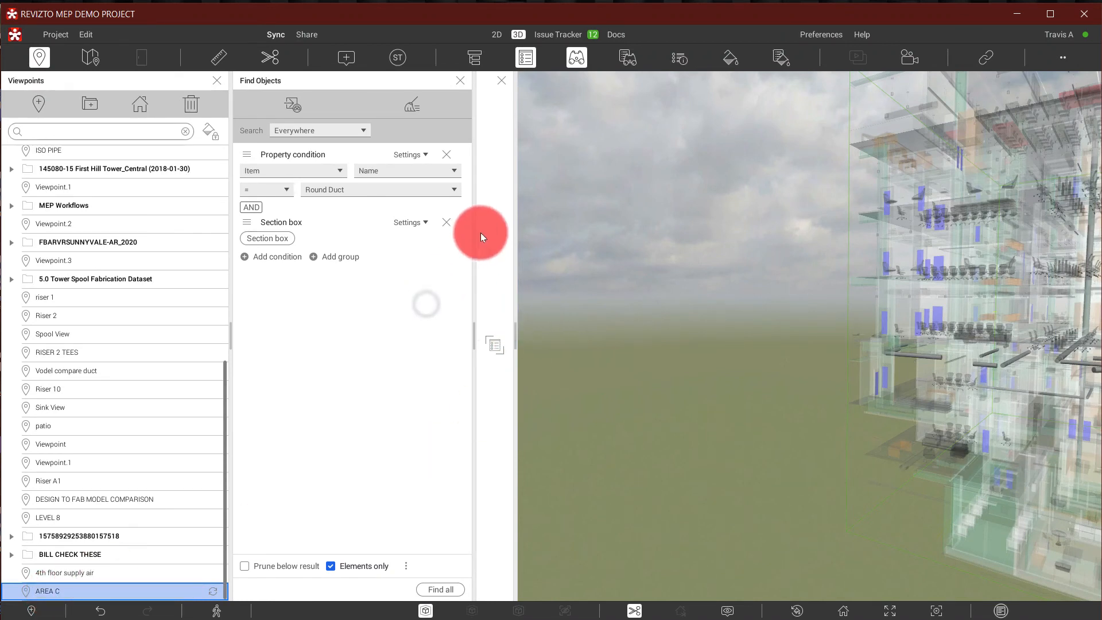
pyautogui.click(447, 223)
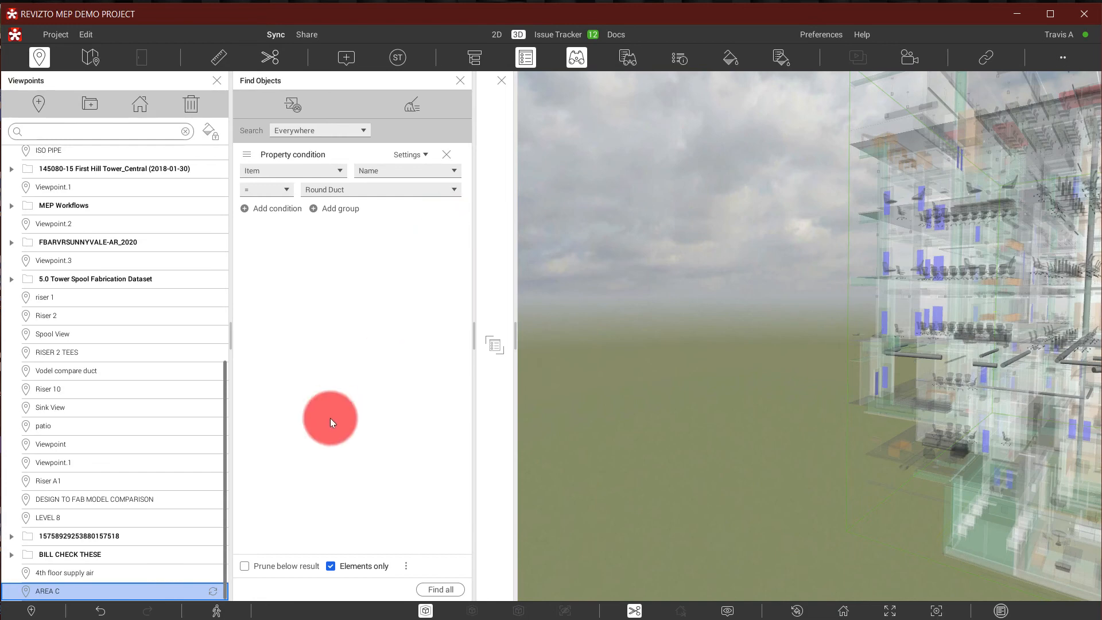
pyautogui.click(267, 212)
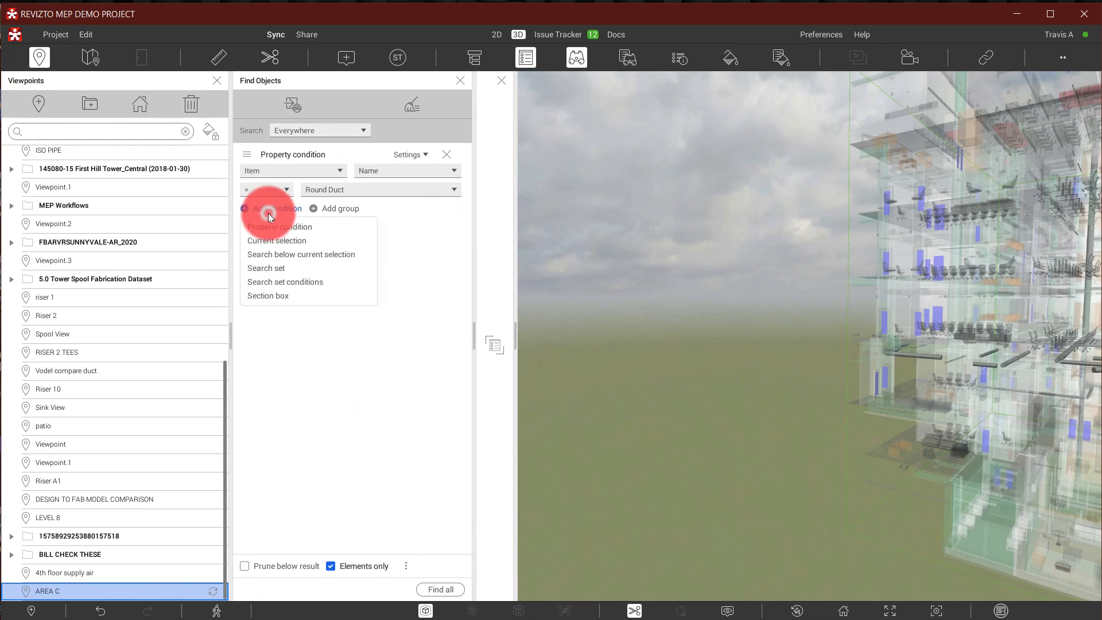
pyautogui.click(270, 292)
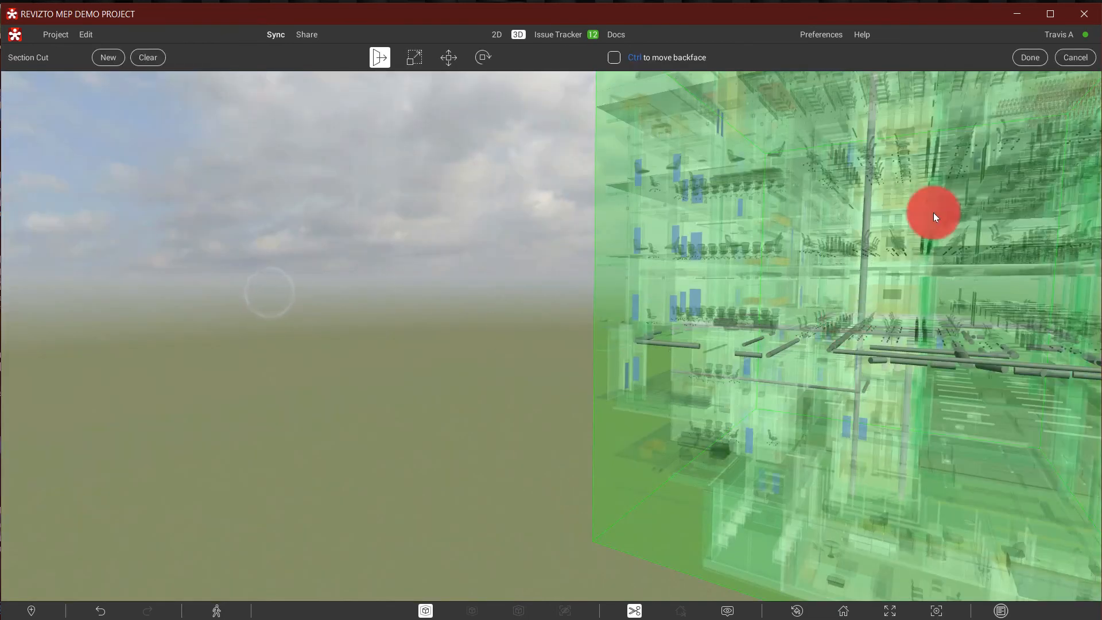
pyautogui.click(1075, 56)
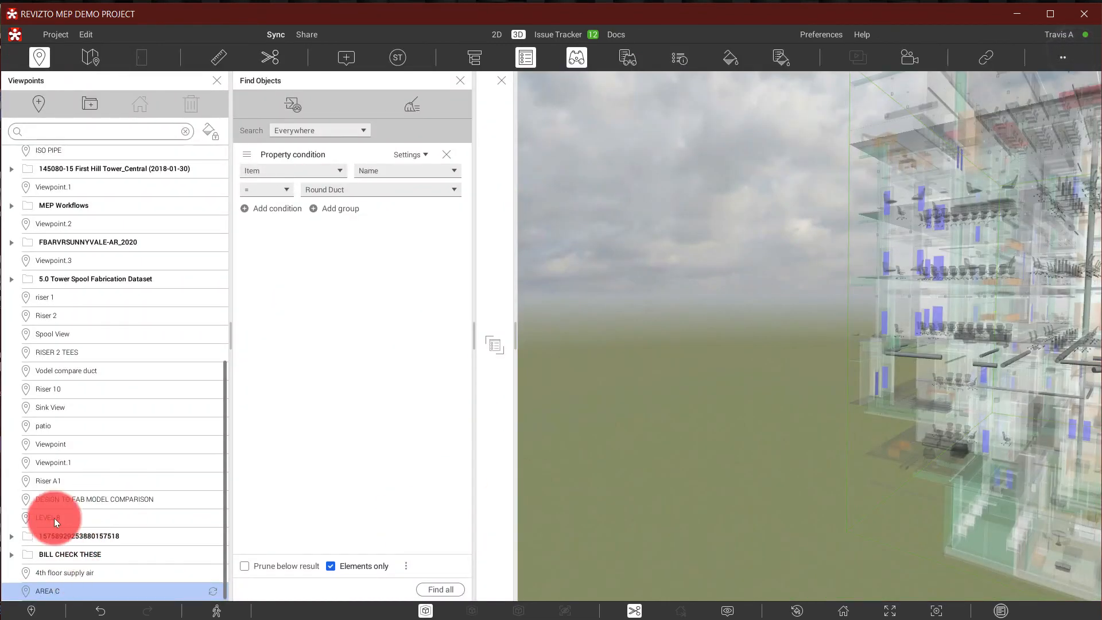
# - Open the 3RD FLOOR viewpoint and add its section box to the Round Duct search as a Section box condition
pyautogui.scroll(3, 72, 471)
pyautogui.scroll(6, 71, 466)
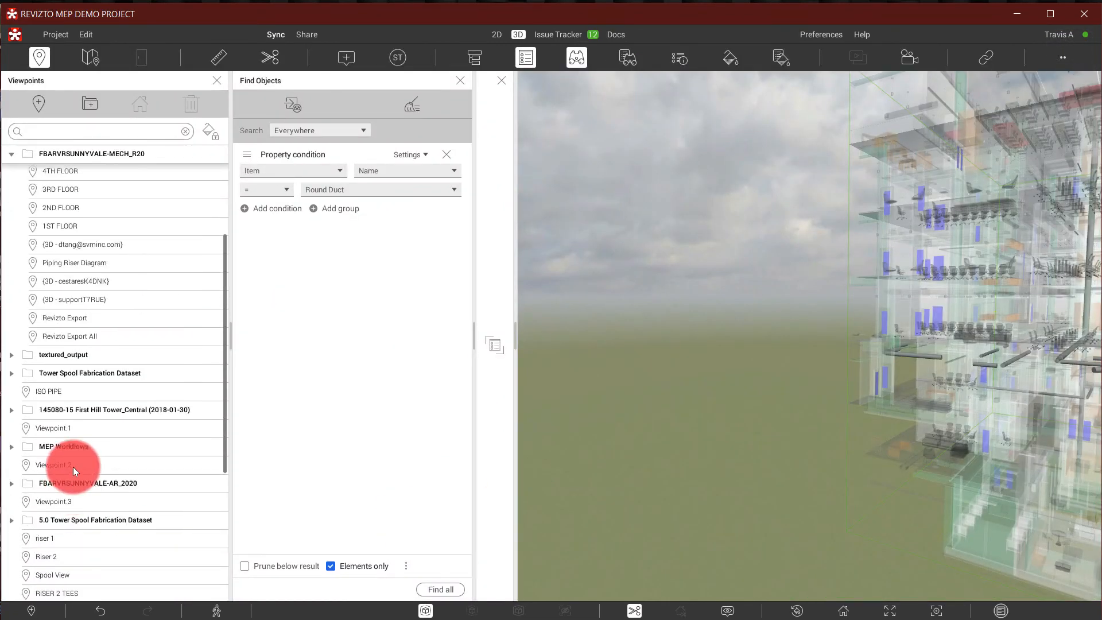
pyautogui.click(60, 329)
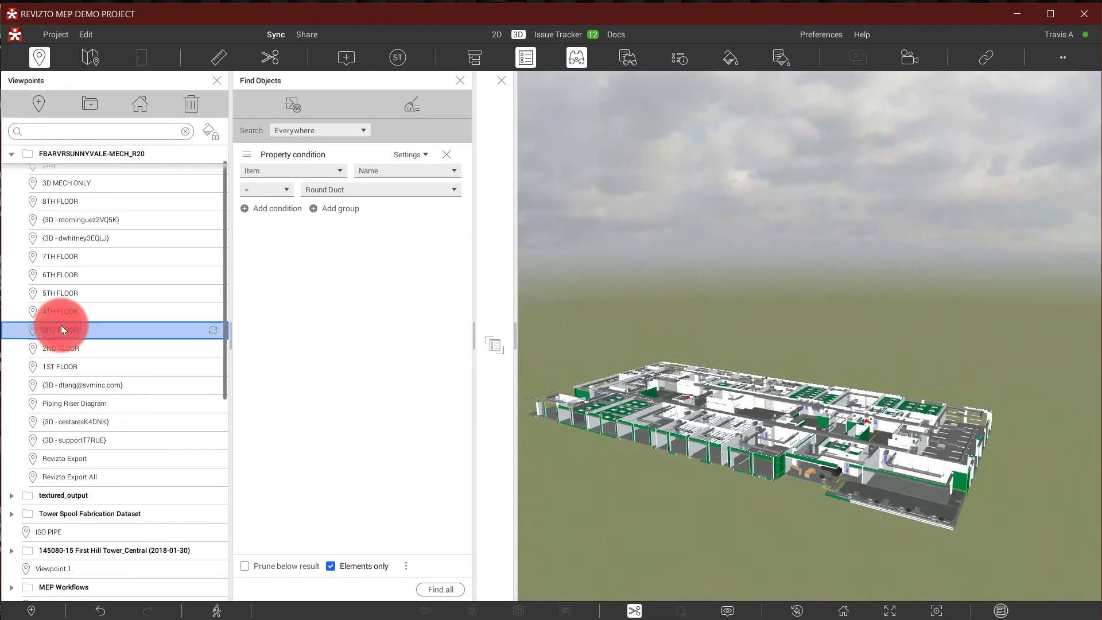
pyautogui.click(275, 209)
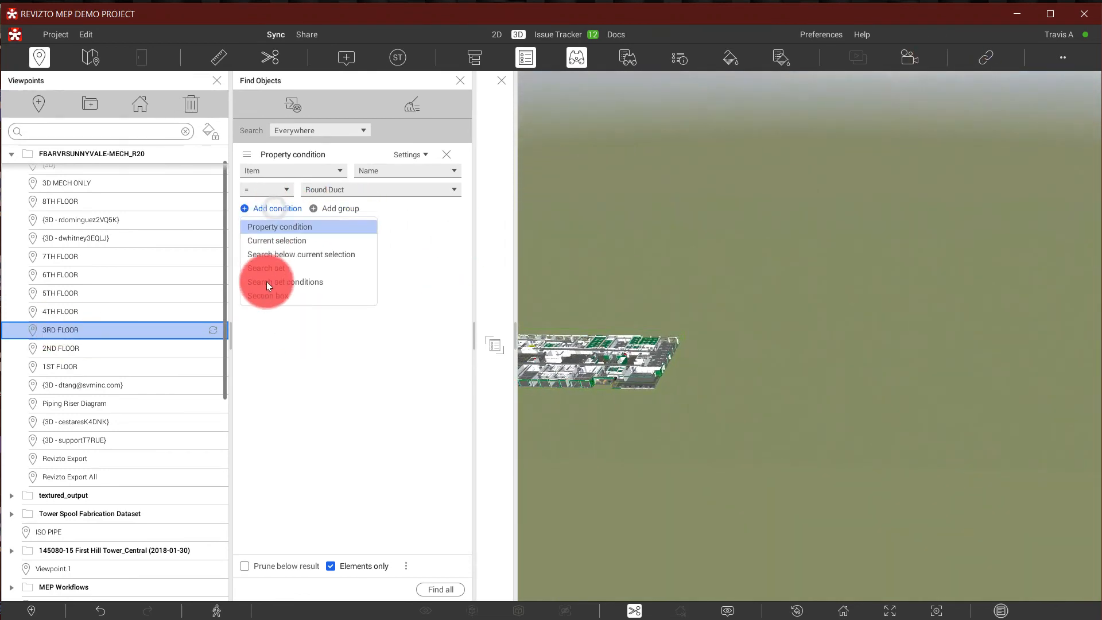
pyautogui.click(307, 296)
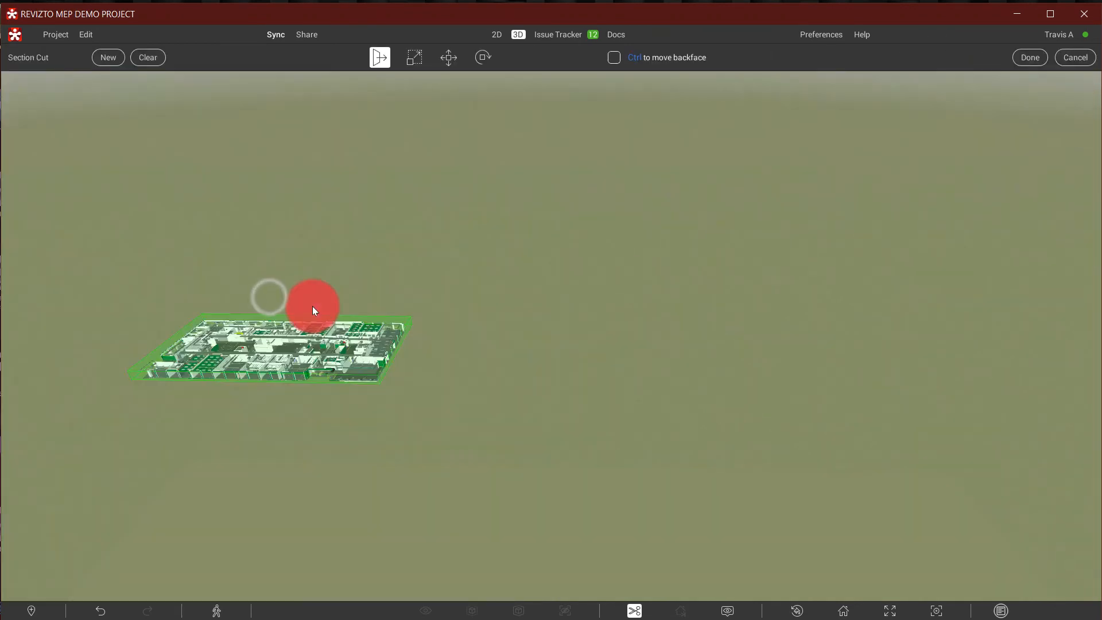
pyautogui.click(1031, 58)
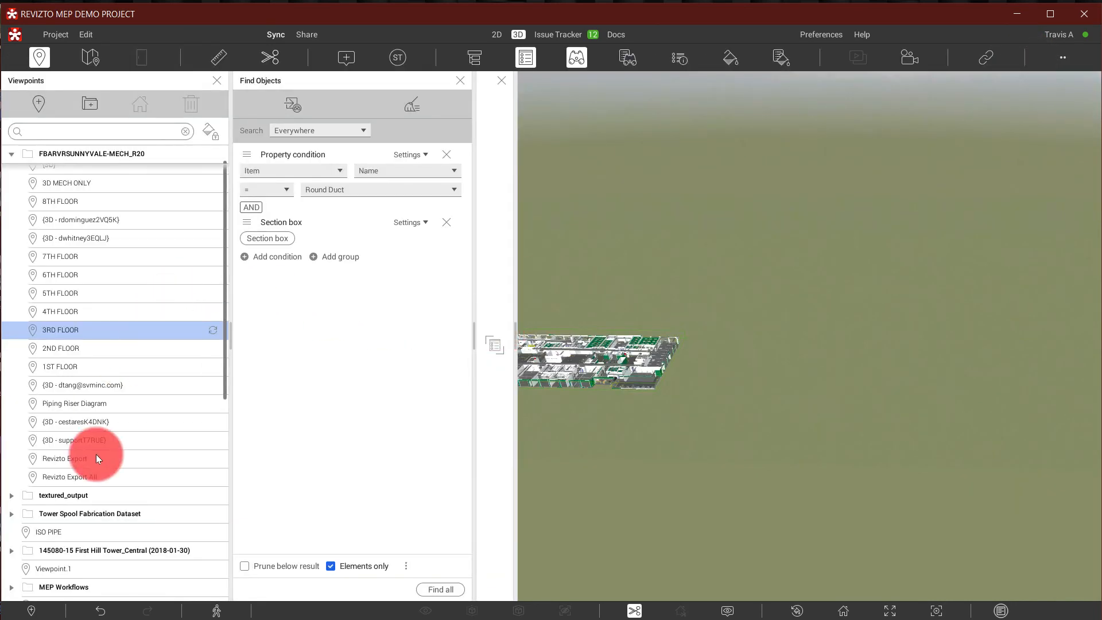
# - Open the AREA C viewpoint and add its section box to the Round Duct search as a second Section box condition
pyautogui.scroll(-7, 104, 447)
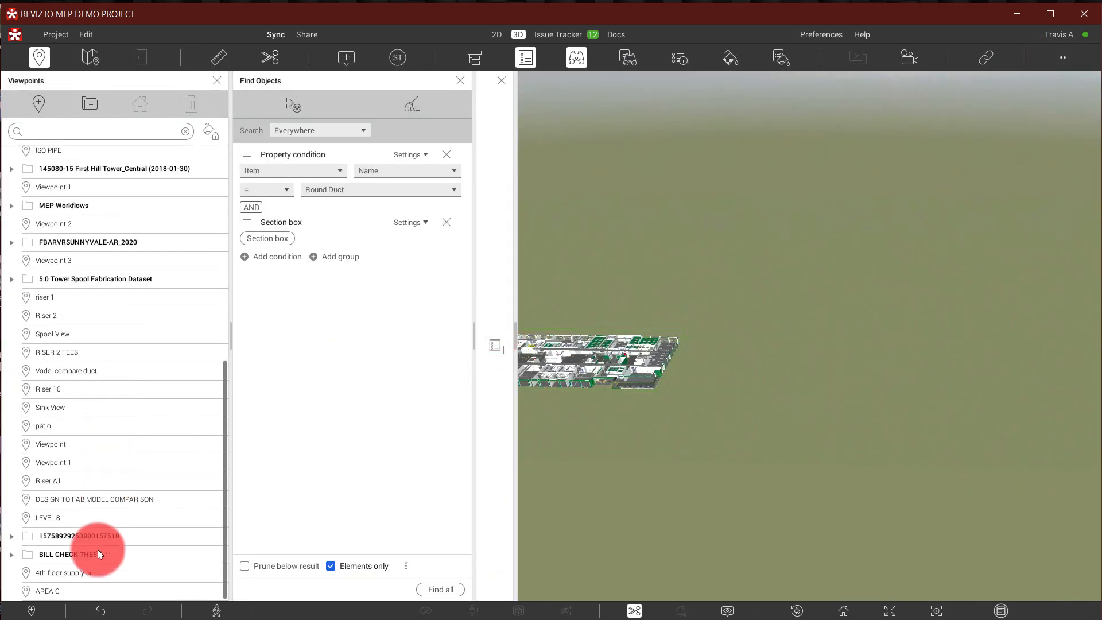
pyautogui.click(85, 590)
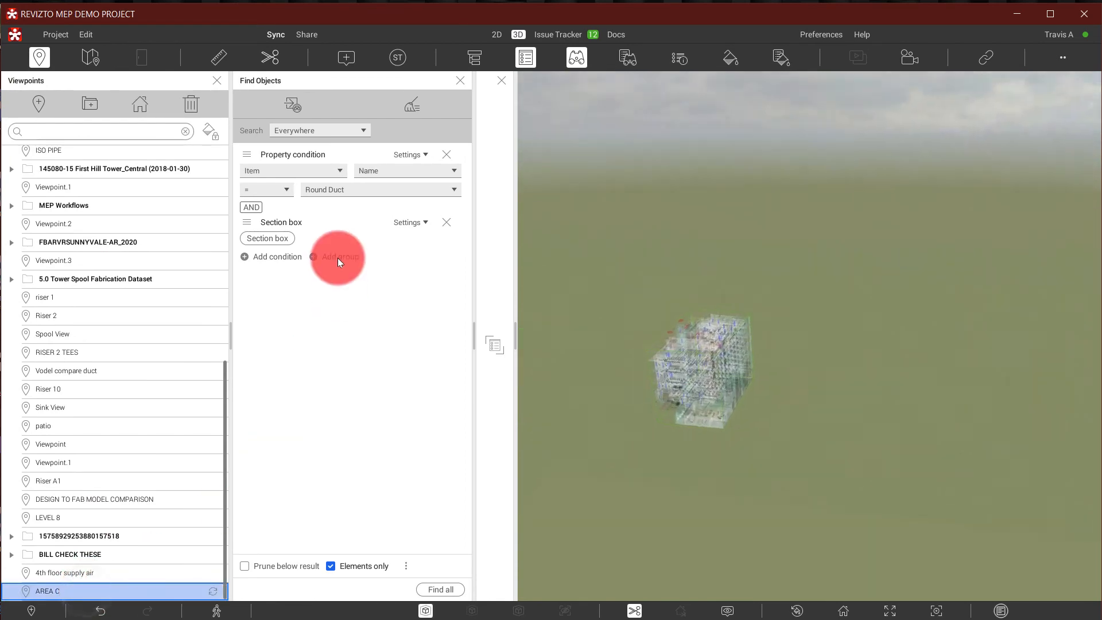
pyautogui.click(267, 259)
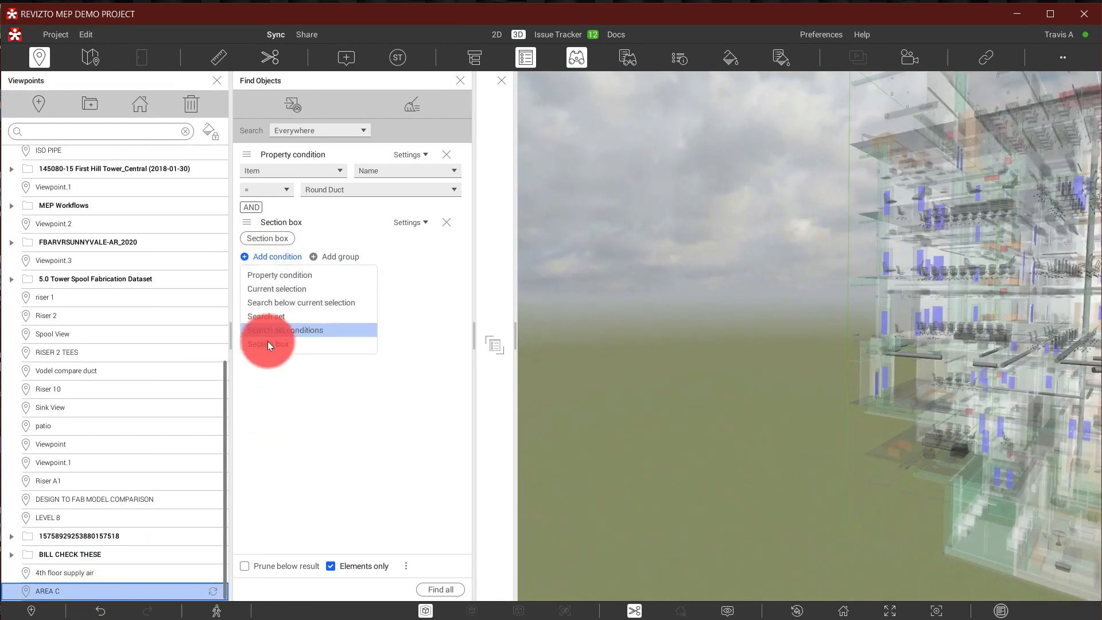
pyautogui.click(267, 345)
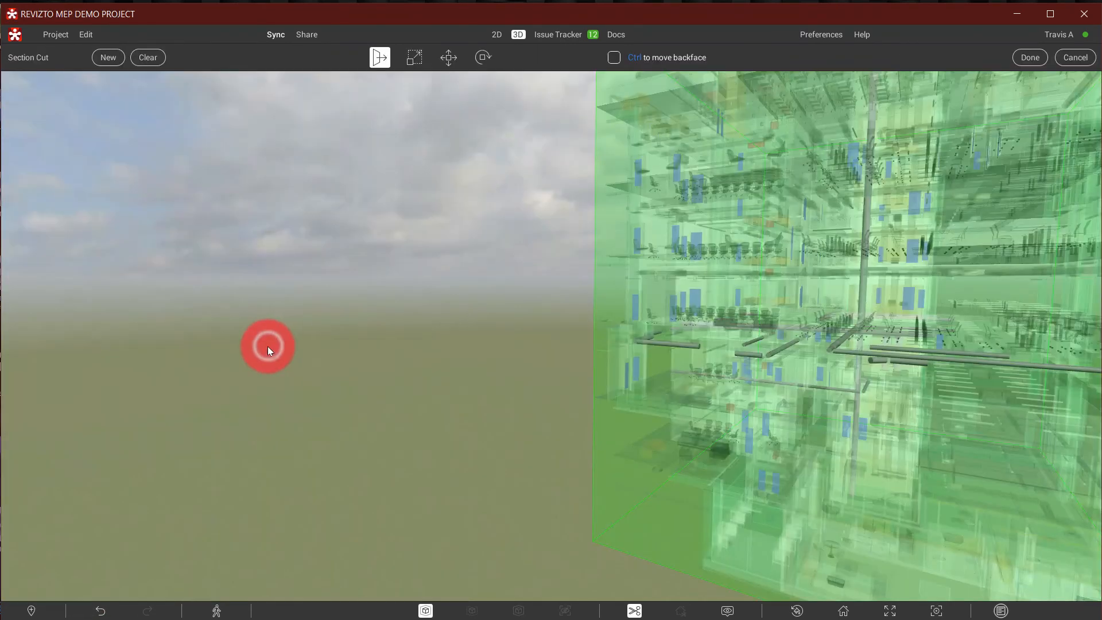
pyautogui.click(1017, 57)
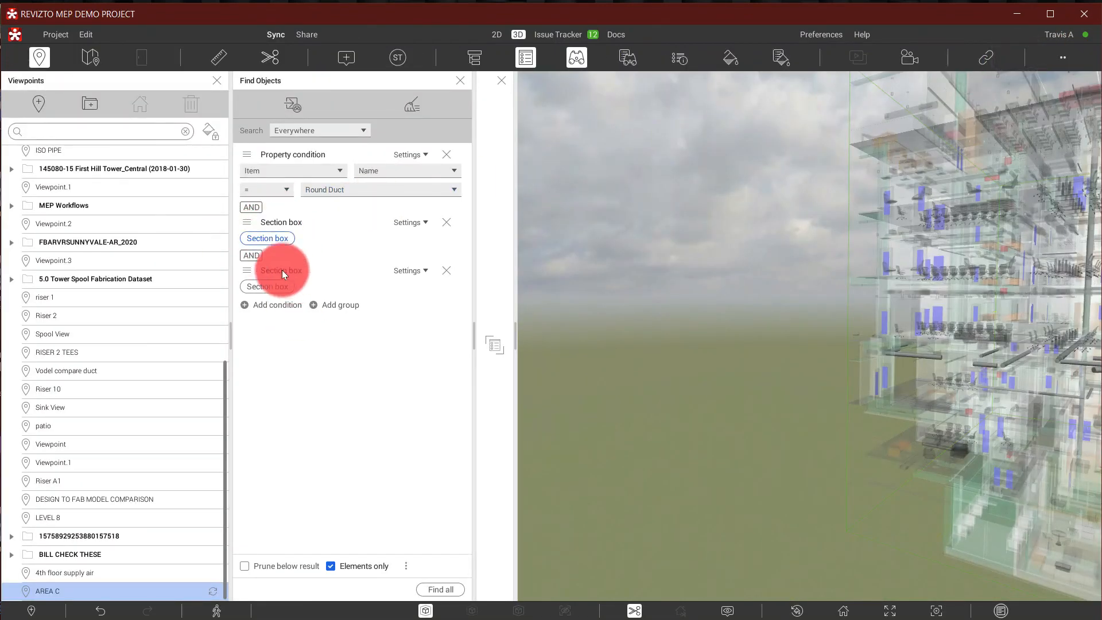
# - Find all round ducts on the 3rd floor within AREA C, turn off the section cut, and isolate them with everything else hidden
pyautogui.moveTo(652, 354); pyautogui.dragTo(848, 467)
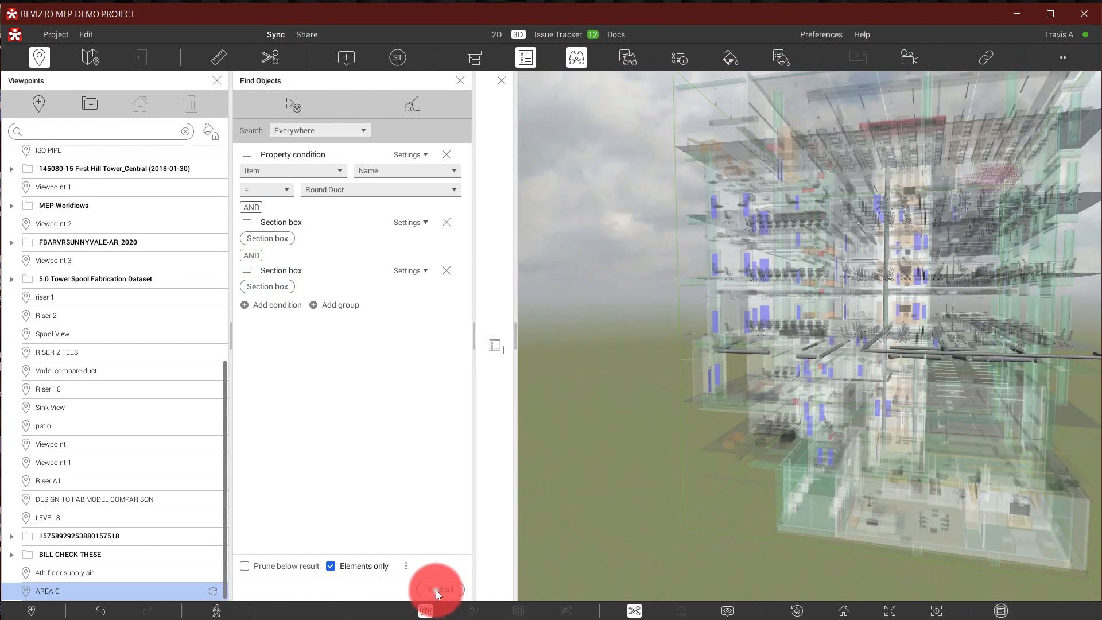
pyautogui.click(435, 590)
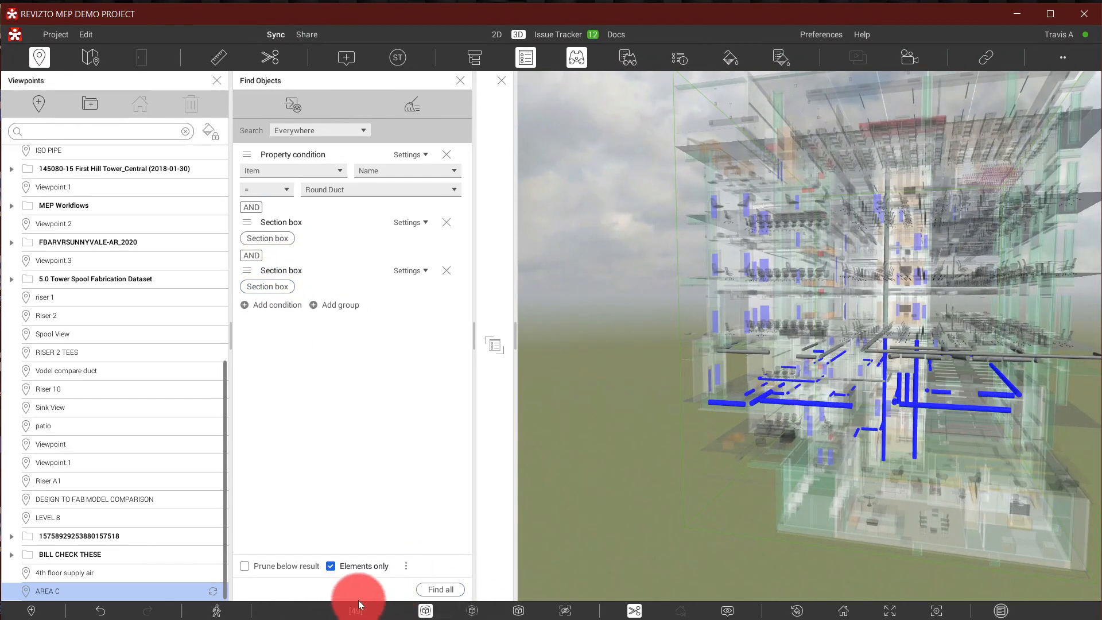
pyautogui.moveTo(885, 448); pyautogui.dragTo(637, 602)
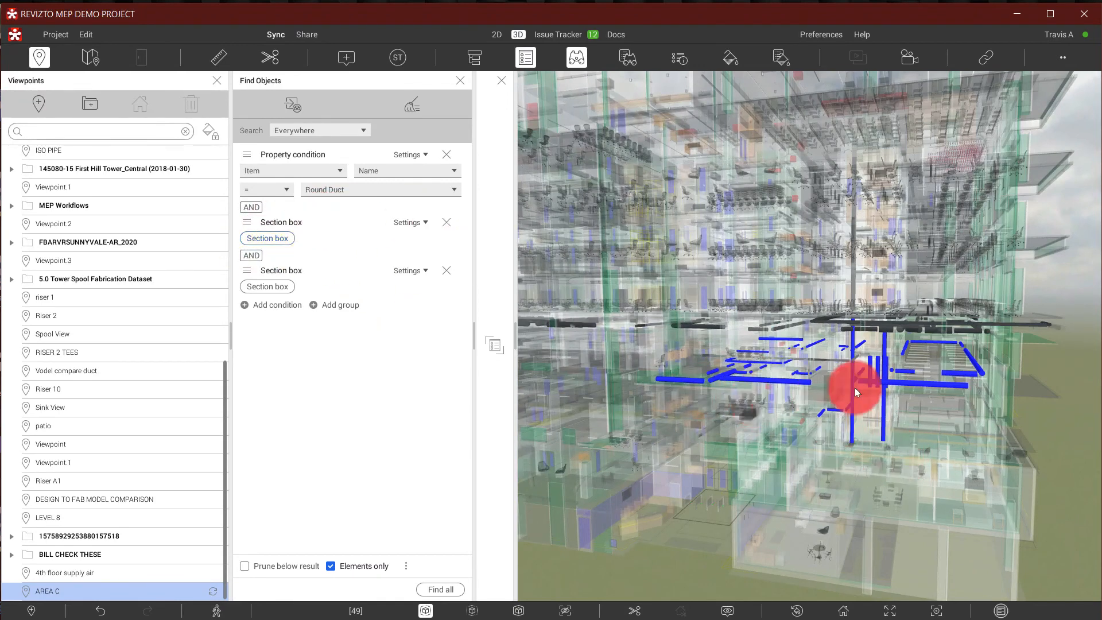
pyautogui.moveTo(921, 375)
pyautogui.mouseDown()
pyautogui.moveTo(897, 376)
pyautogui.moveTo(930, 378)
pyautogui.mouseUp()
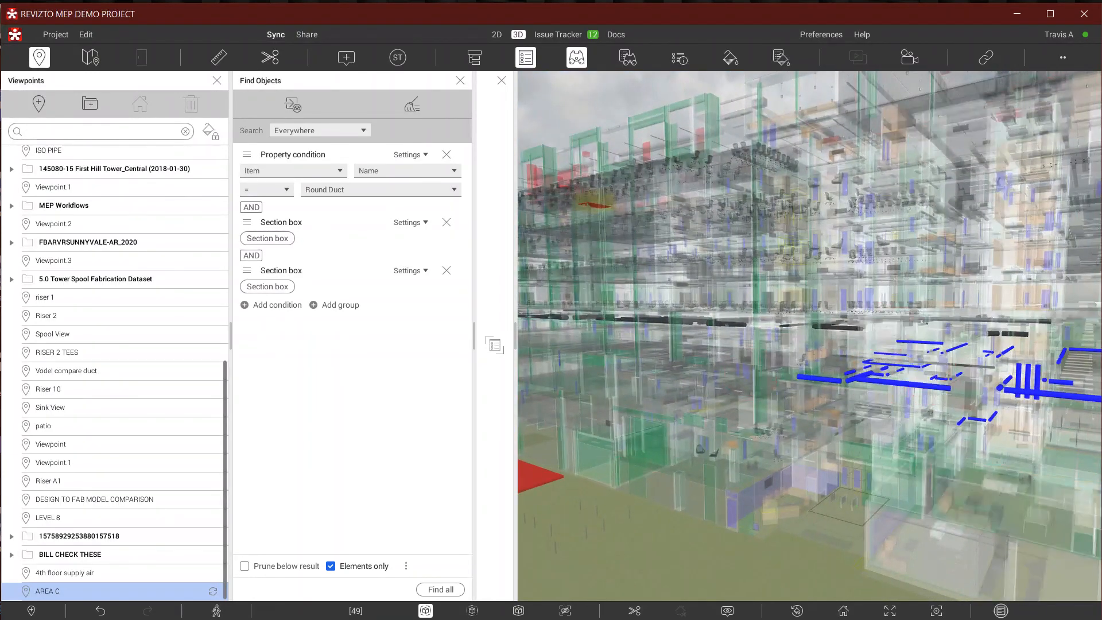
pyautogui.click(519, 610)
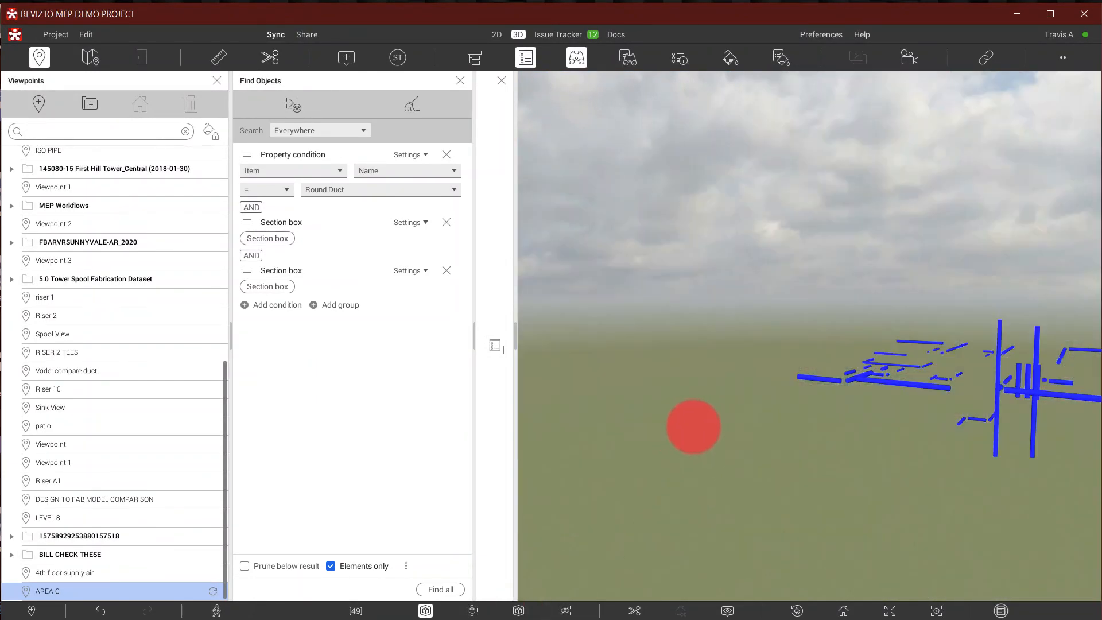
pyautogui.moveTo(710, 429); pyautogui.dragTo(704, 446)
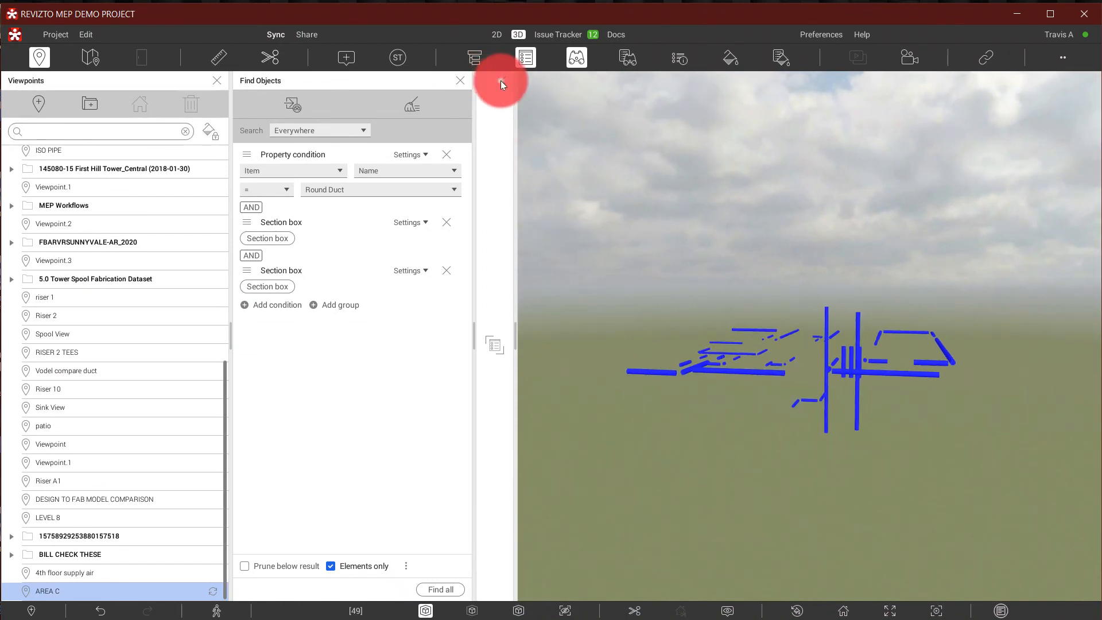
# - Close the object search and list the selected round ducts in the Selection Inspector
pyautogui.click(461, 81)
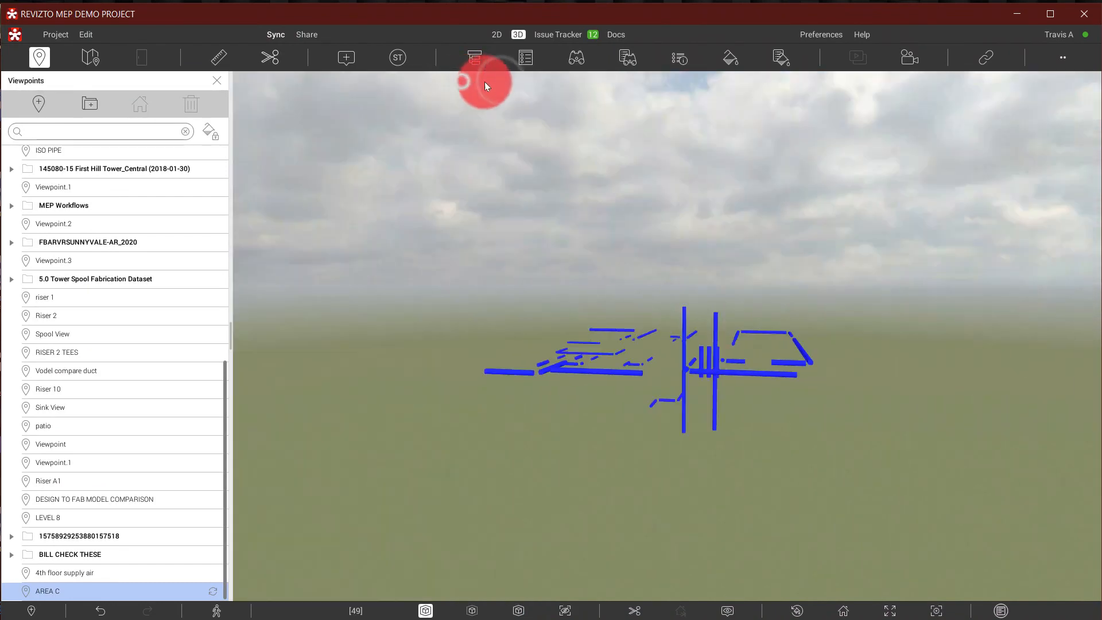
pyautogui.click(678, 55)
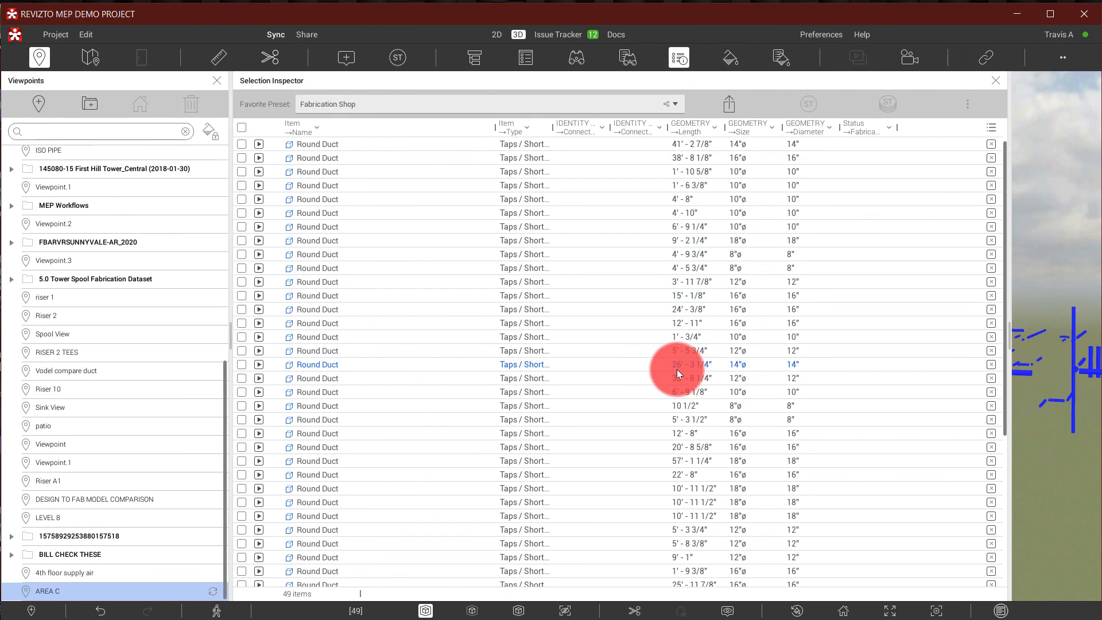